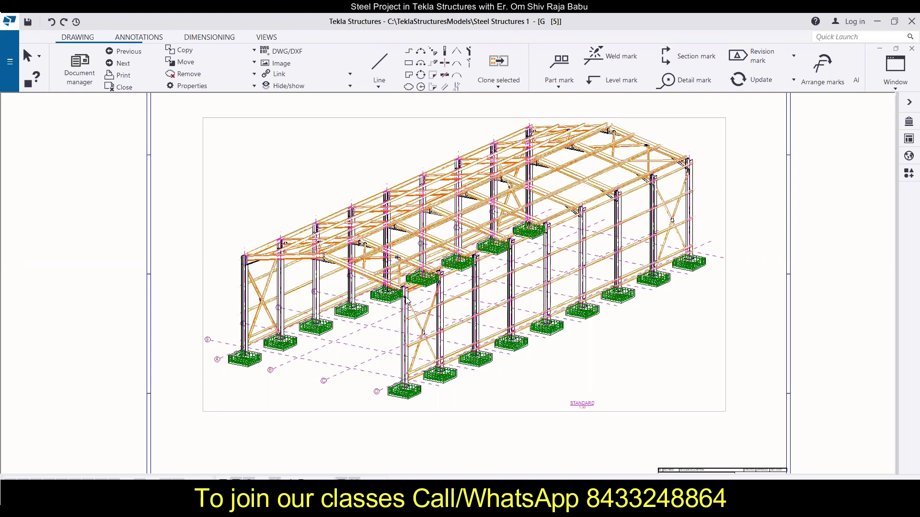
Step: Look over the 3D general arrangement drawing and close it to return to the model
{"action": "scroll", "coordinate": [407, 299], "scroll_direction": "up", "scroll_amount": 1}
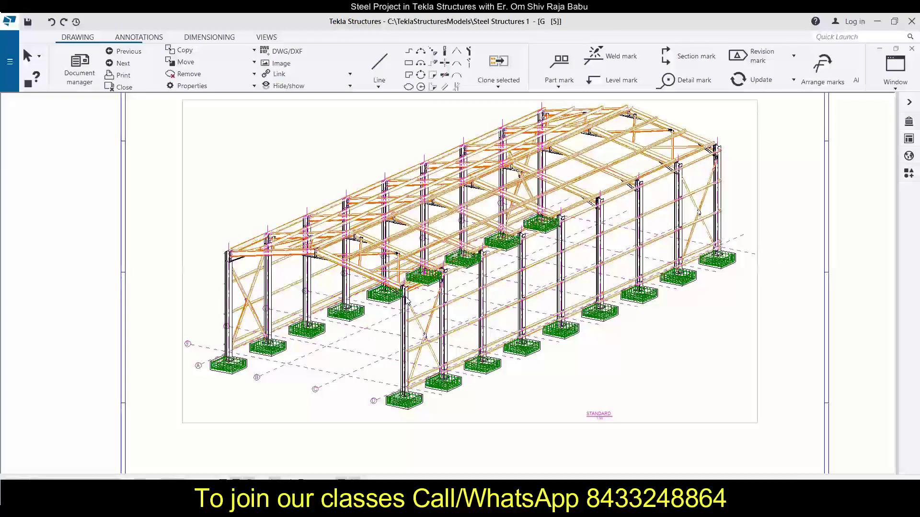
{"action": "scroll", "coordinate": [406, 301], "scroll_direction": "up", "scroll_amount": 1}
{"action": "scroll", "coordinate": [407, 299], "scroll_direction": "down", "scroll_amount": 2}
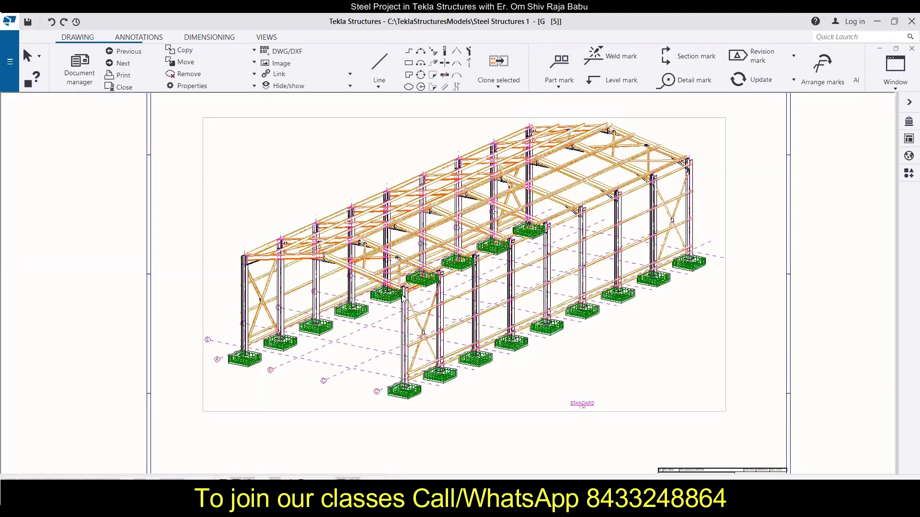
{"action": "scroll", "coordinate": [294, 229], "scroll_direction": "down", "scroll_amount": 1}
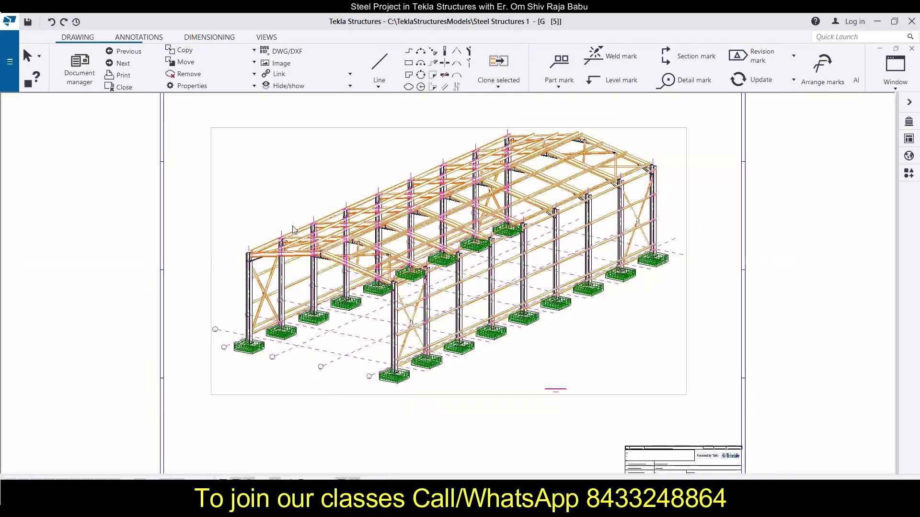
{"action": "scroll", "coordinate": [294, 228], "scroll_direction": "down", "scroll_amount": 1}
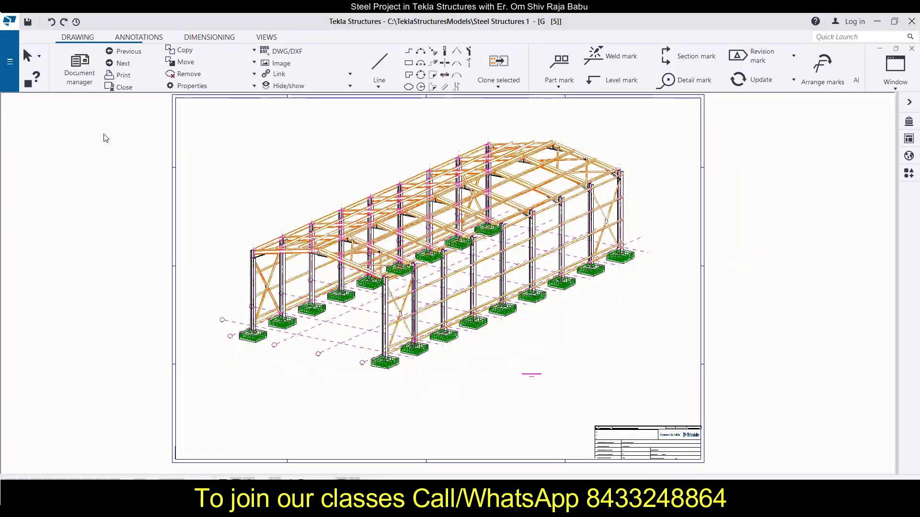
{"action": "left_click", "coordinate": [117, 88]}
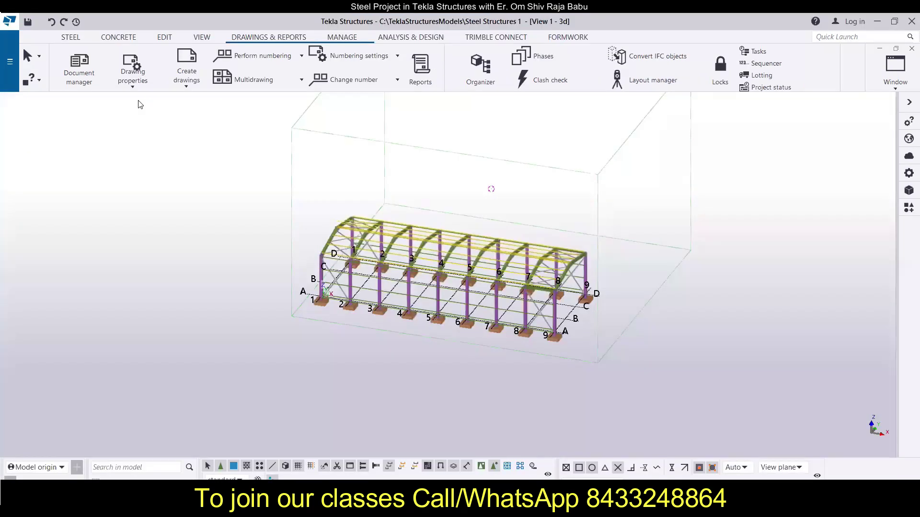
Step: Display the named views GRID 1 and GRID A from the model's view list
{"action": "left_click", "coordinate": [903, 86]}
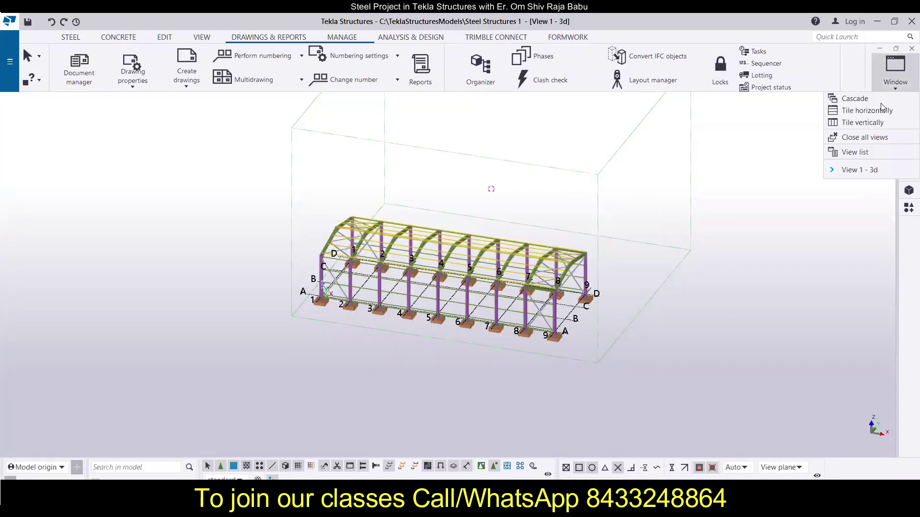
{"action": "left_click", "coordinate": [860, 155]}
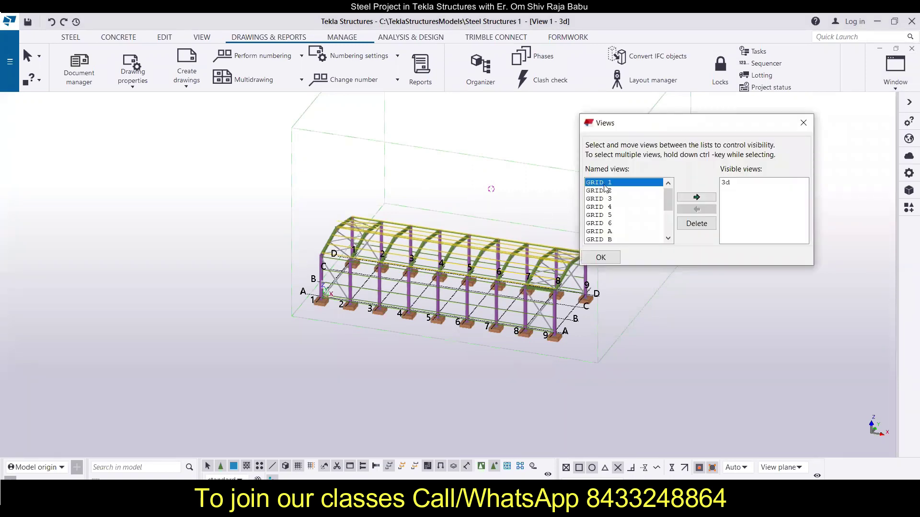
{"action": "double_click", "coordinate": [605, 185]}
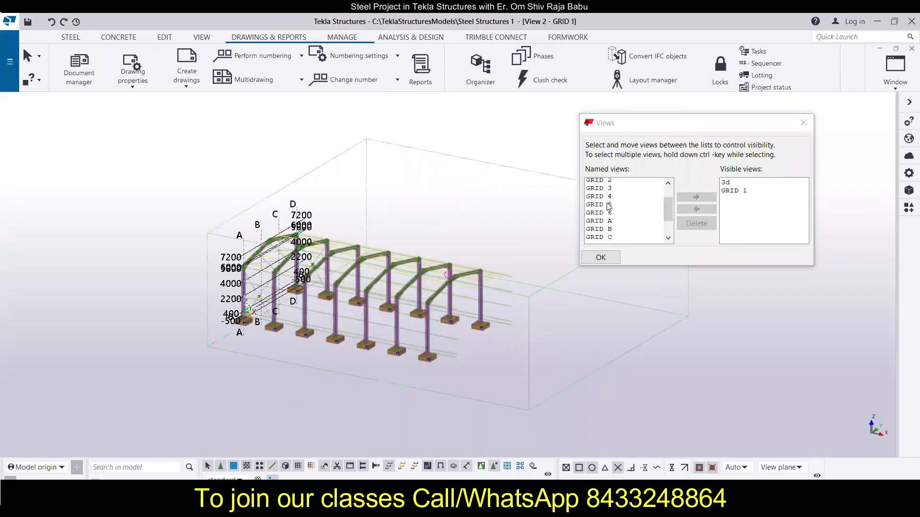
{"action": "scroll", "coordinate": [609, 211], "scroll_direction": "down", "scroll_amount": 2}
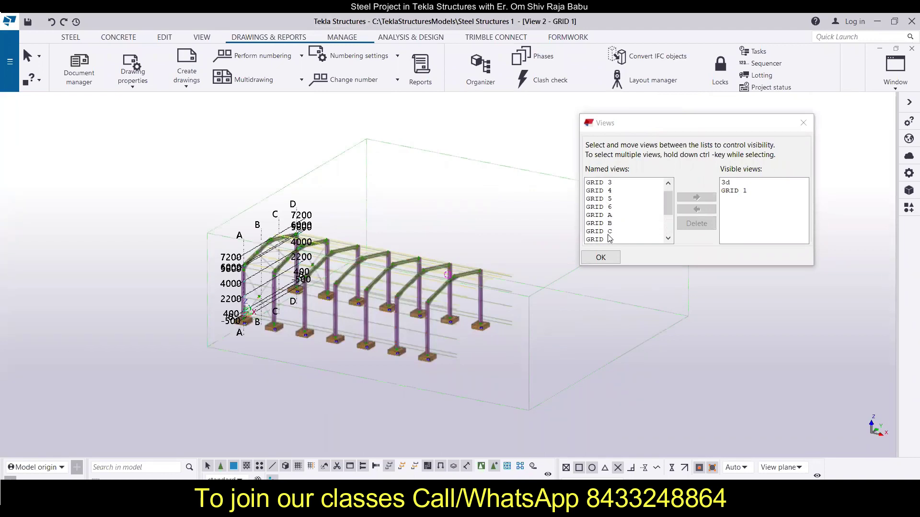
{"action": "double_click", "coordinate": [608, 215]}
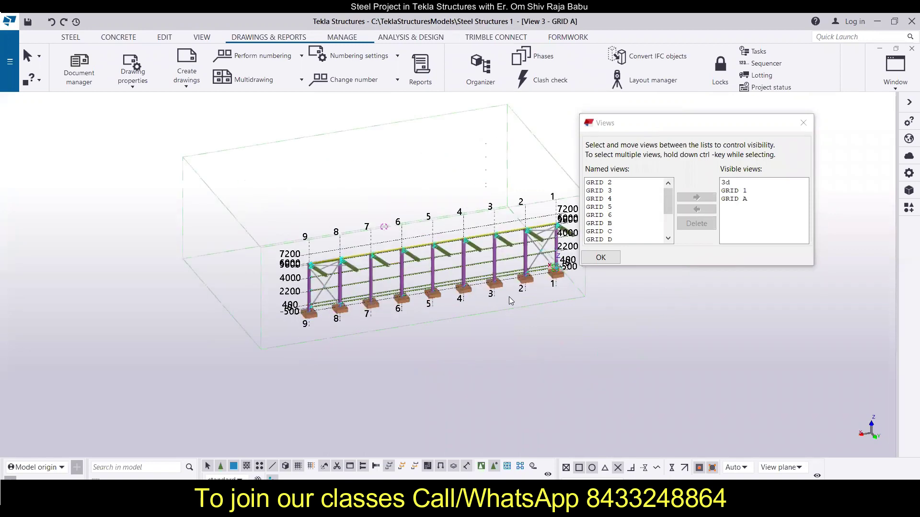
Step: Remove GRID 1 from the visible views and keep the GRID A view displayed
{"action": "scroll", "coordinate": [508, 297], "scroll_direction": "up", "scroll_amount": 2}
{"action": "scroll", "coordinate": [623, 221], "scroll_direction": "down", "scroll_amount": 1}
{"action": "scroll", "coordinate": [624, 221], "scroll_direction": "down", "scroll_amount": 2}
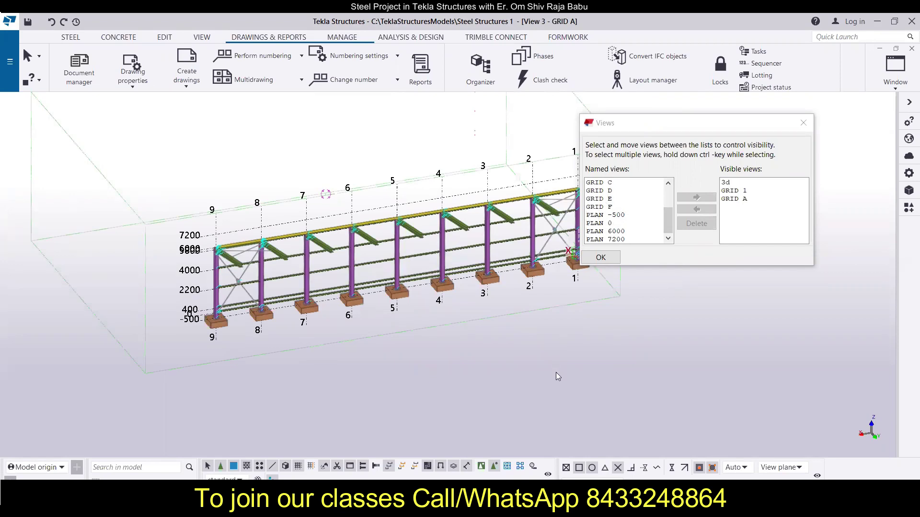
{"action": "double_click", "coordinate": [731, 191]}
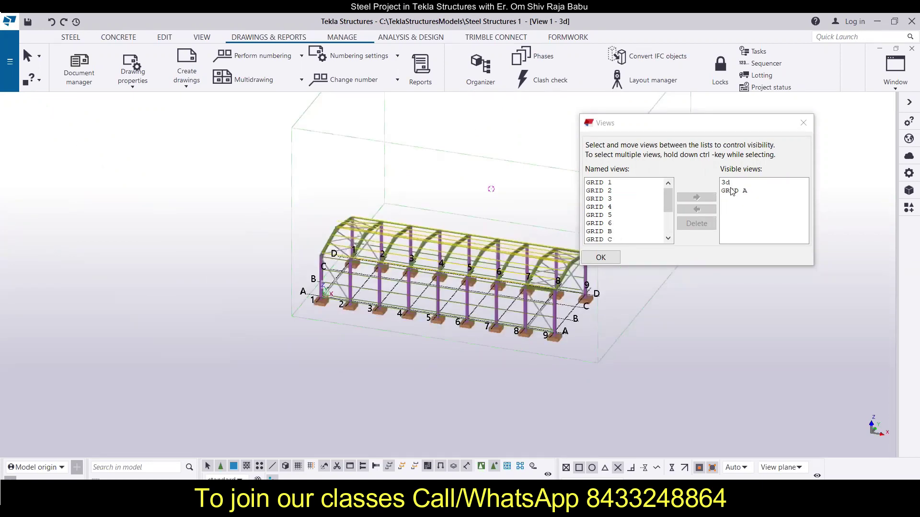
{"action": "left_click", "coordinate": [733, 191]}
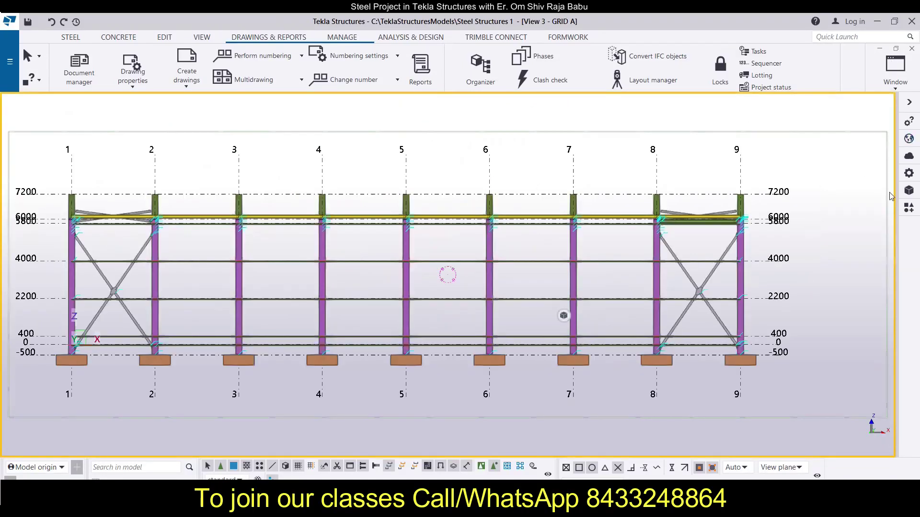
Step: Make the named view GRID 1 visible from the view list and close the list
{"action": "left_click", "coordinate": [895, 70]}
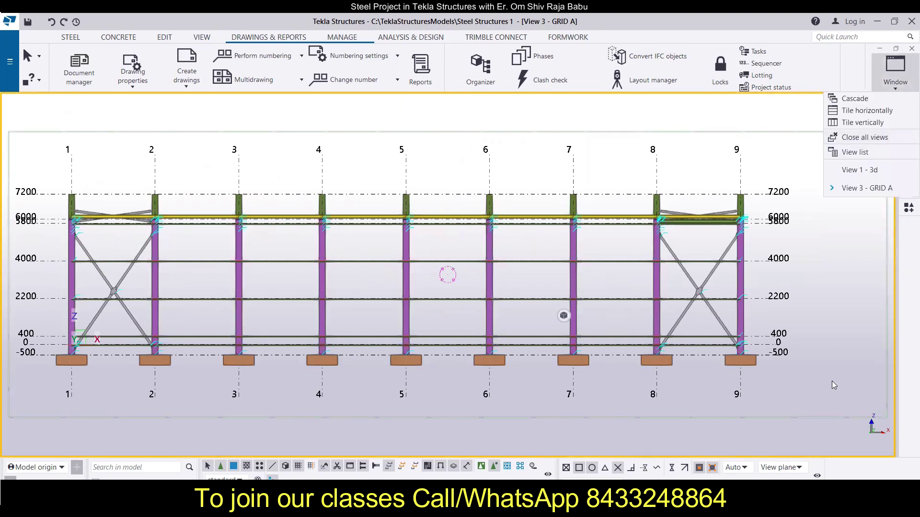
{"action": "left_click", "coordinate": [856, 154]}
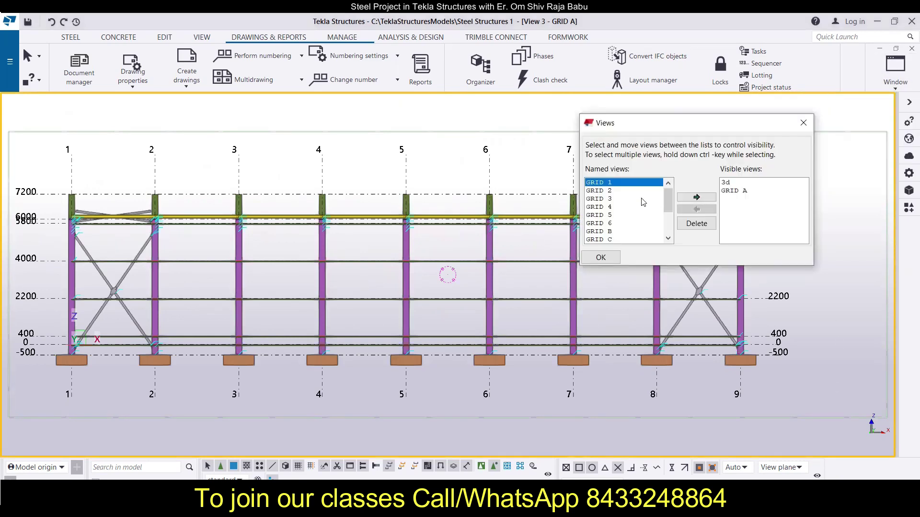
{"action": "double_click", "coordinate": [621, 184]}
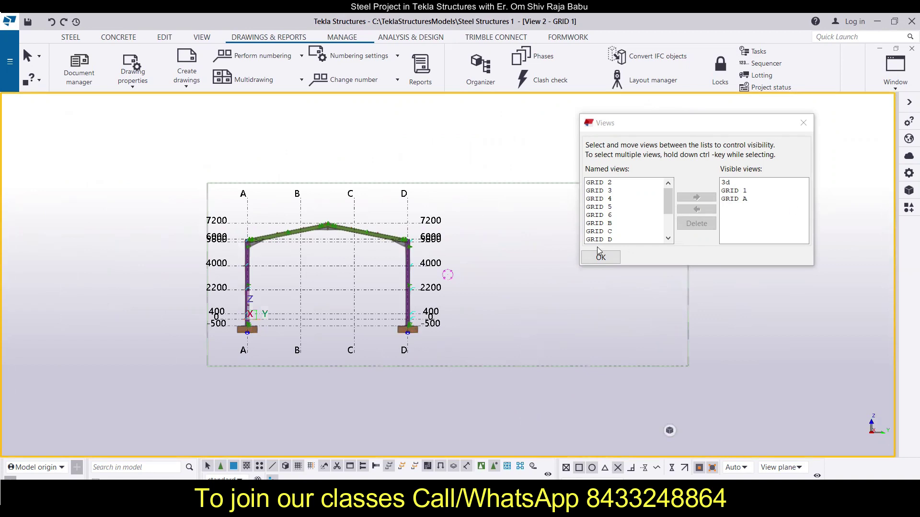
{"action": "left_click", "coordinate": [802, 123]}
{"action": "scroll", "coordinate": [237, 284], "scroll_direction": "up", "scroll_amount": 1}
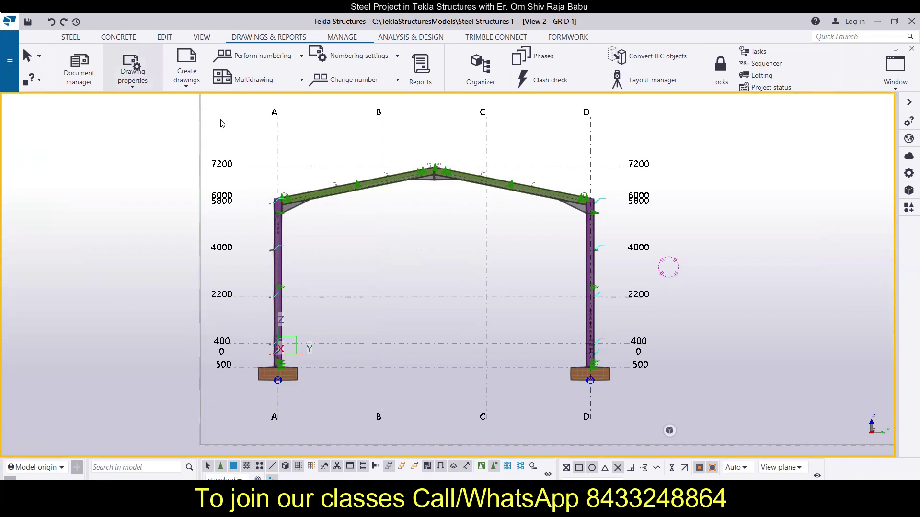
Step: Open the properties of the rectangular grid in the GRID 1 view for editing its Z coordinates
{"action": "double_click", "coordinate": [442, 343]}
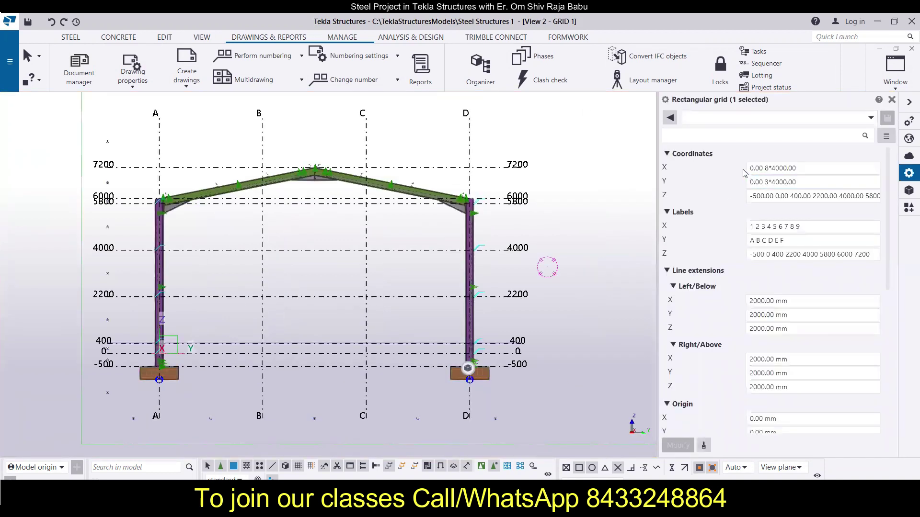
{"action": "left_click", "coordinate": [779, 183]}
{"action": "left_click", "coordinate": [776, 196]}
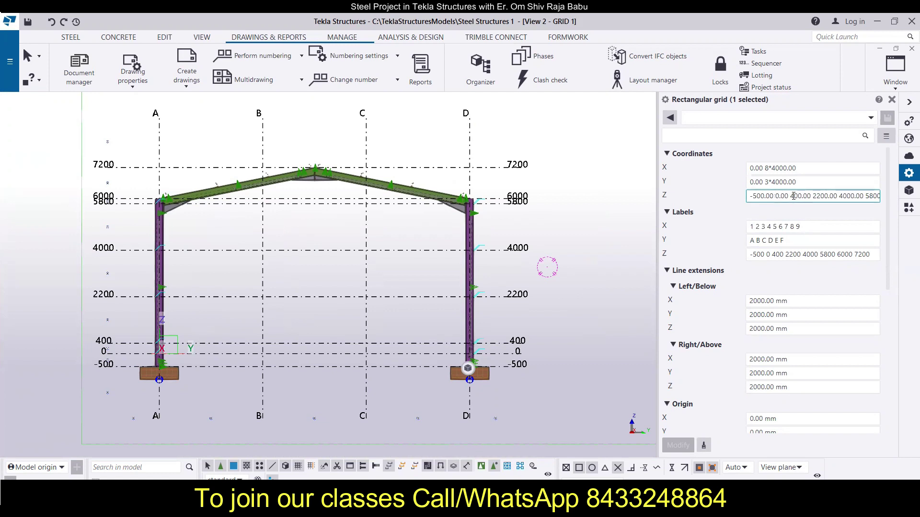
{"action": "key", "text": "shift+Right"}
{"action": "key", "text": "shift+Right"}
{"action": "key", "text": "shift+Right"}
{"action": "key", "text": "shift+Right"}
{"action": "key", "text": "shift+Right"}
{"action": "key", "text": "shift+Right"}
{"action": "key", "text": "shift+Right"}
{"action": "key", "text": "shift+Right"}
{"action": "key", "text": "shift+Right"}
{"action": "key", "text": "shift+Right"}
{"action": "key", "text": "shift+Right"}
{"action": "key", "text": "shift+Right"}
{"action": "key", "text": "shift+Right"}
{"action": "key", "text": "shift+Right"}
{"action": "key", "text": "shift+Right"}
{"action": "key", "text": "shift+Right"}
{"action": "key", "text": "shift+Right"}
{"action": "key", "text": "shift+Right"}
{"action": "key", "text": "shift+Right"}
{"action": "key", "text": "shift+Right"}
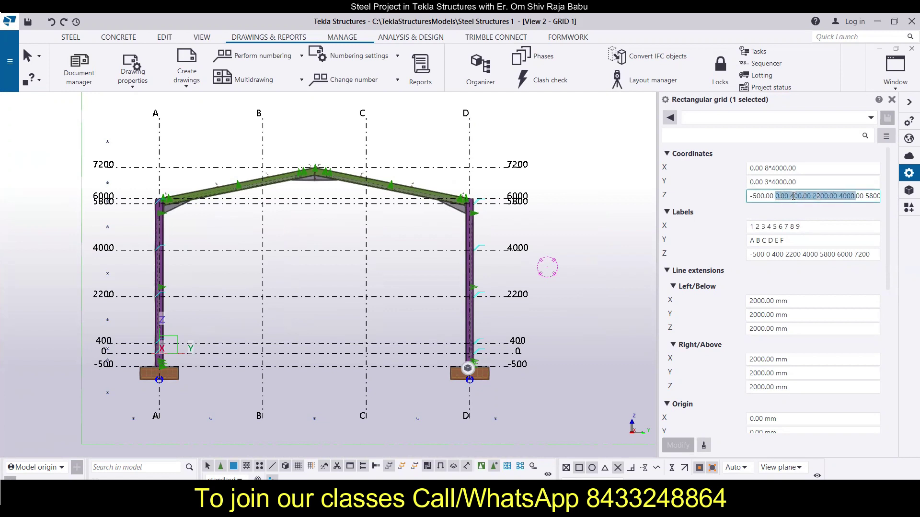
{"action": "key", "text": "shift+Right"}
{"action": "key", "text": "shift+Right"}
{"action": "key", "text": "shift+Right"}
{"action": "key", "text": "shift+Right"}
{"action": "key", "text": "shift+Right"}
{"action": "key", "text": "shift+Right"}
{"action": "key", "text": "shift+Right"}
{"action": "key", "text": "shift+Right"}
{"action": "key", "text": "shift+Right"}
{"action": "key", "text": "shift+Right"}
{"action": "key", "text": "shift+Right"}
{"action": "key", "text": "shift+Right"}
{"action": "key", "text": "shift+Right"}
{"action": "key", "text": "shift+Right"}
{"action": "key", "text": "shift+Right"}
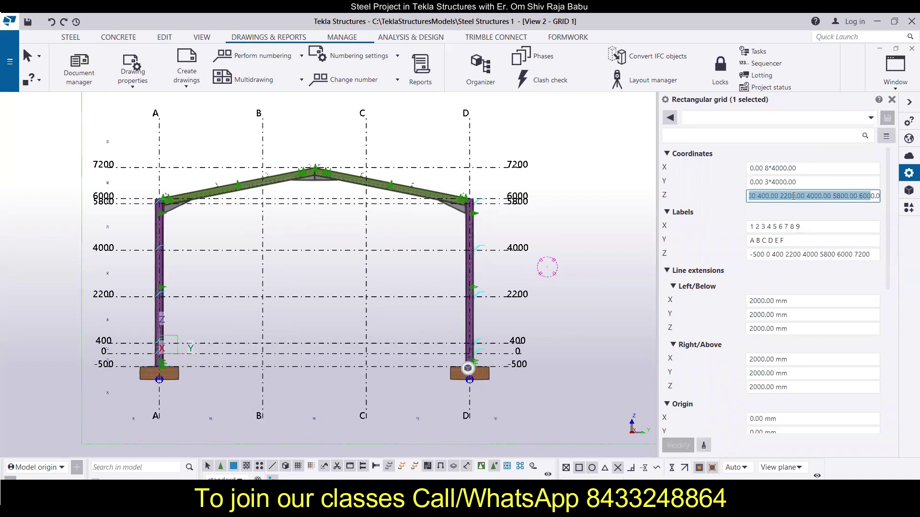
{"action": "key", "text": "shift+Right"}
{"action": "key", "text": "shift+Right"}
{"action": "key", "text": "shift+Right"}
{"action": "key", "text": "shift+Right"}
{"action": "key", "text": "shift+Right"}
{"action": "key", "text": "shift+Right"}
{"action": "key", "text": "shift+Right"}
{"action": "key", "text": "shift+Right"}
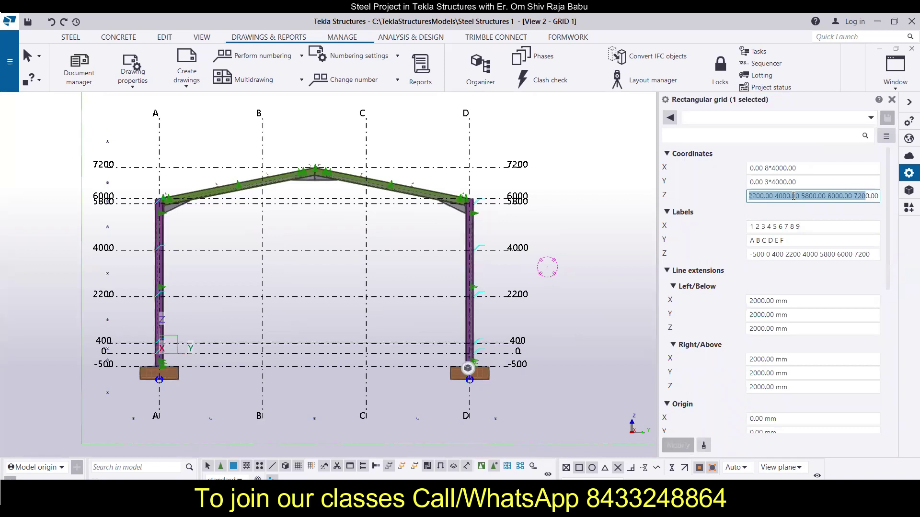
{"action": "key", "text": "shift+Left"}
{"action": "key", "text": "shift+Left"}
{"action": "key", "text": "shift+Left"}
{"action": "key", "text": "shift+Left"}
{"action": "key", "text": "shift+Left"}
{"action": "key", "text": "shift+Left"}
{"action": "key", "text": "shift+Left"}
{"action": "key", "text": "shift+Left"}
{"action": "key", "text": "shift+Left"}
{"action": "key", "text": "shift+Left"}
{"action": "key", "text": "shift+Left"}
{"action": "key", "text": "shift+Left"}
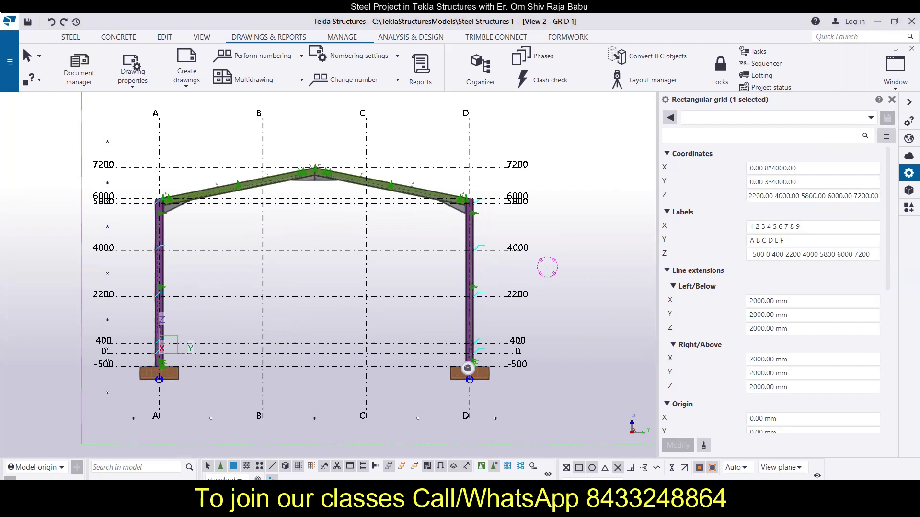
Step: Reduce the rectangular grid's Z coordinates to -500.00 6000.00 7200.00 by deleting the intermediate levels
{"action": "left_click", "coordinate": [811, 197]}
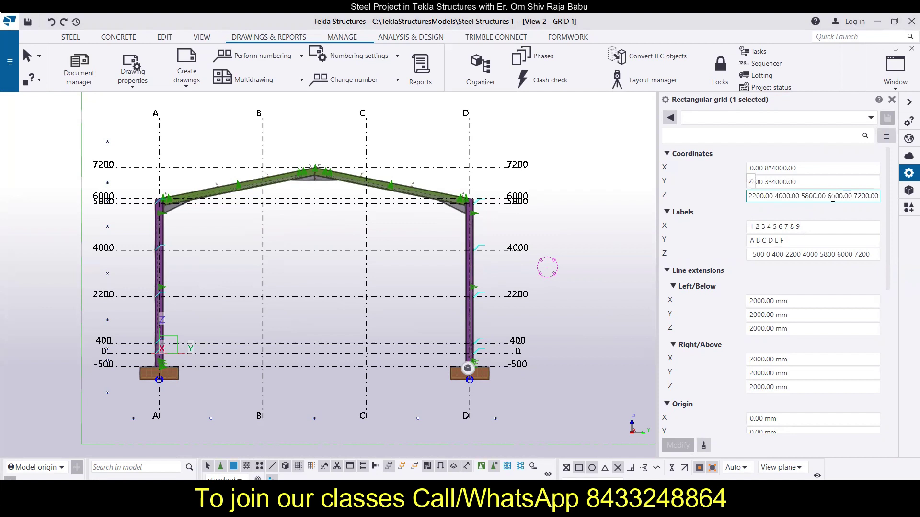
{"action": "key", "text": "shift+Left"}
{"action": "key", "text": "shift+Left"}
{"action": "key", "text": "shift+Left"}
{"action": "key", "text": "shift+Left"}
{"action": "key", "text": "shift+Left"}
{"action": "key", "text": "shift+Left"}
{"action": "key", "text": "shift+Left"}
{"action": "key", "text": "shift+Left"}
{"action": "key", "text": "shift+Left"}
{"action": "key", "text": "shift+Left"}
{"action": "key", "text": "shift+Left"}
{"action": "key", "text": "shift+Left"}
{"action": "key", "text": "shift+Left"}
{"action": "key", "text": "shift+Left"}
{"action": "key", "text": "shift+Left"}
{"action": "key", "text": "shift+Left"}
{"action": "key", "text": "shift+Left"}
{"action": "key", "text": "shift+Left"}
{"action": "key", "text": "shift+Left"}
{"action": "key", "text": "shift+Left"}
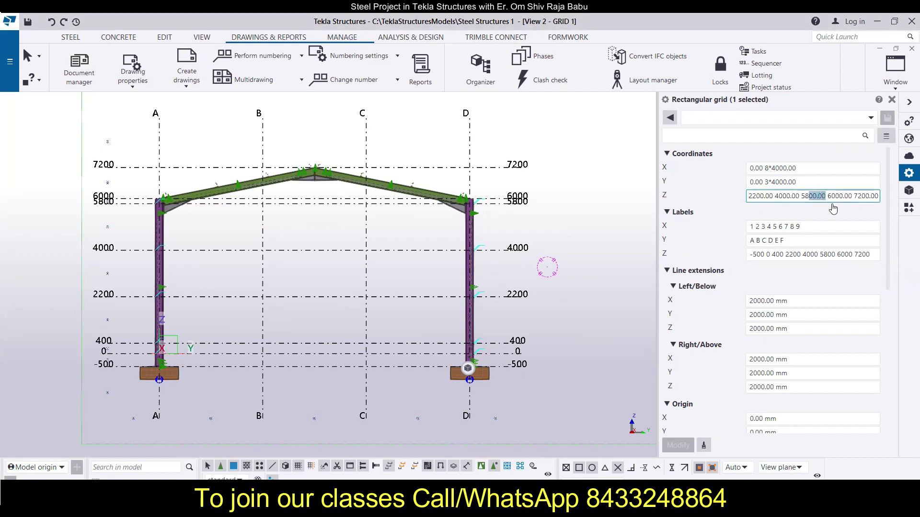
{"action": "key", "text": "shift+Left"}
{"action": "key", "text": "shift+Left"}
{"action": "key", "text": "shift+Left"}
{"action": "key", "text": "shift+Left"}
{"action": "key", "text": "shift+Left"}
{"action": "key", "text": "shift+Left"}
{"action": "key", "text": "shift+Left"}
{"action": "key", "text": "shift+Left"}
{"action": "key", "text": "shift+Left"}
{"action": "key", "text": "shift+Left"}
{"action": "key", "text": "shift+Left"}
{"action": "key", "text": "shift+Left"}
{"action": "key", "text": "shift+Left"}
{"action": "key", "text": "shift+Left"}
{"action": "key", "text": "shift+Left"}
{"action": "key", "text": "shift+Left"}
{"action": "key", "text": "shift+Left"}
{"action": "key", "text": "shift+Left"}
{"action": "key", "text": "shift+Left"}
{"action": "key", "text": "shift+Left"}
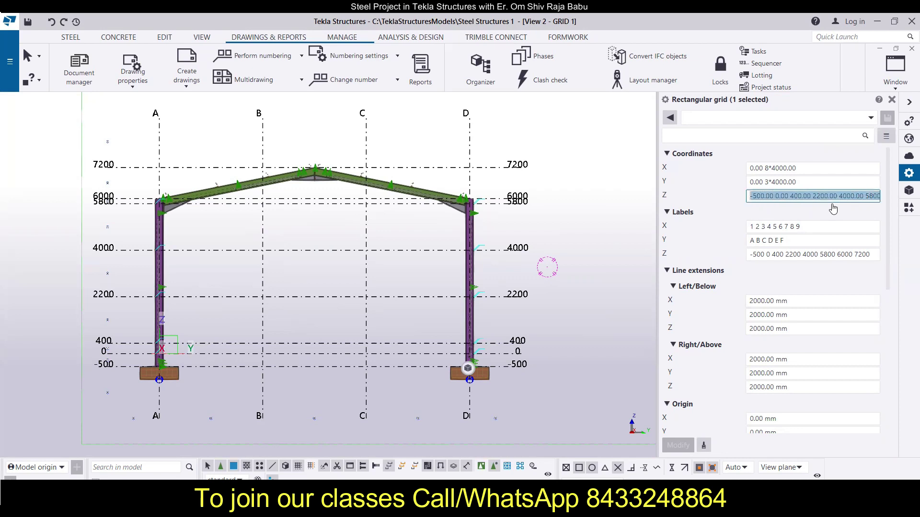
{"action": "key", "text": "shift+Right"}
{"action": "key", "text": "shift+Right"}
{"action": "key", "text": "shift+Right"}
{"action": "key", "text": "shift+Right"}
{"action": "key", "text": "shift+Right"}
{"action": "key", "text": "shift+Right"}
{"action": "key", "text": "shift+Right"}
{"action": "key", "text": "Delete"}
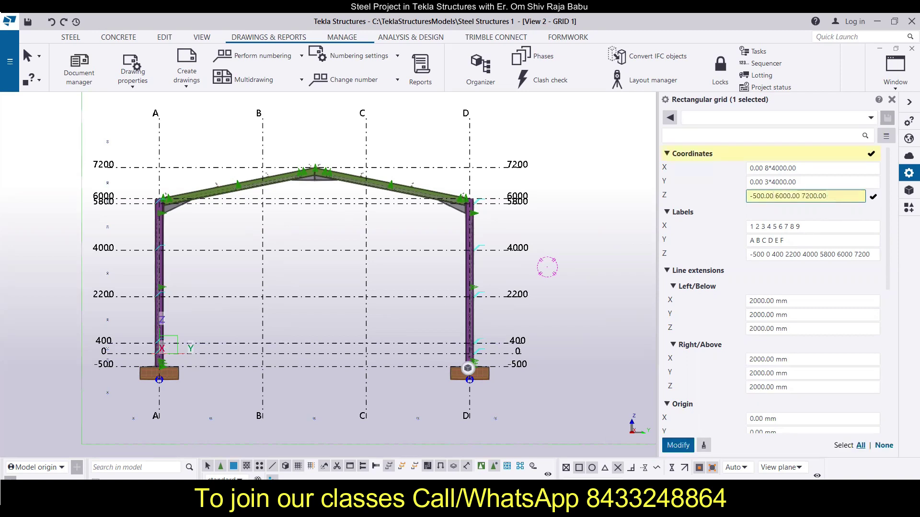
{"action": "key", "text": "Return"}
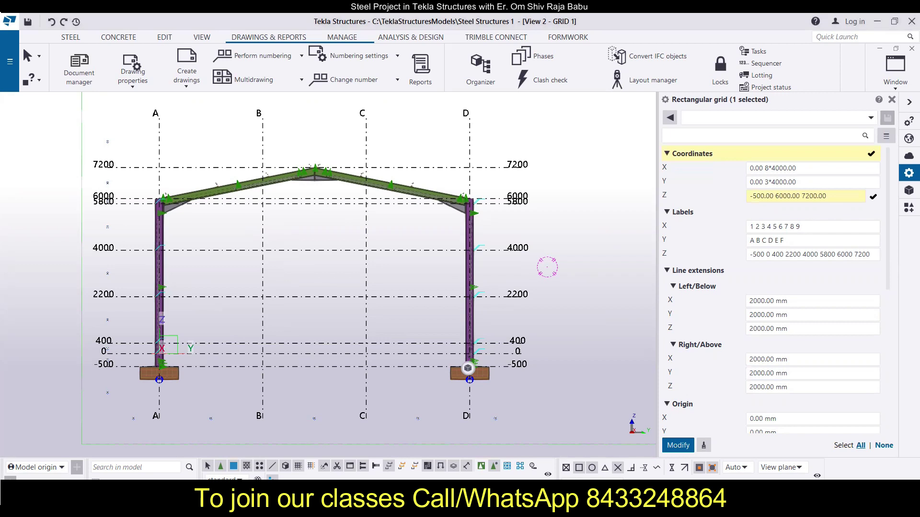
{"action": "left_click", "coordinate": [765, 255]}
{"action": "key", "text": "ctrl+shift+Right"}
{"action": "key", "text": "ctrl+shift+Right"}
{"action": "key", "text": "ctrl+shift+Right"}
{"action": "key", "text": "ctrl+shift+Right"}
{"action": "key", "text": "ctrl+shift+Right"}
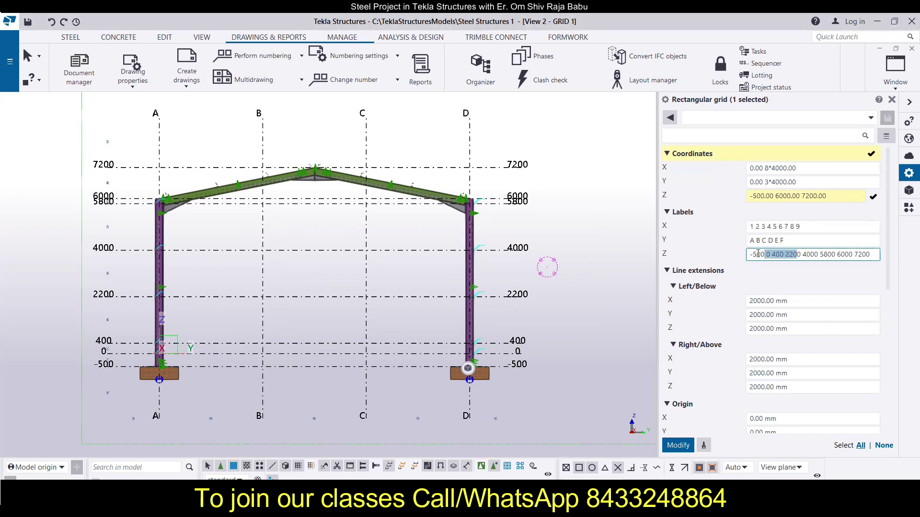
{"action": "key", "text": "shift+Left"}
{"action": "key", "text": "Delete"}
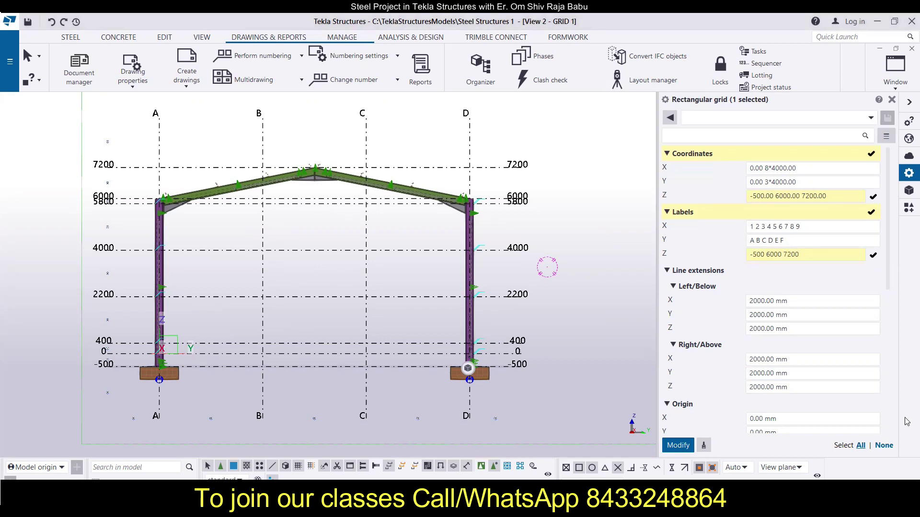
{"action": "left_click", "coordinate": [678, 446]}
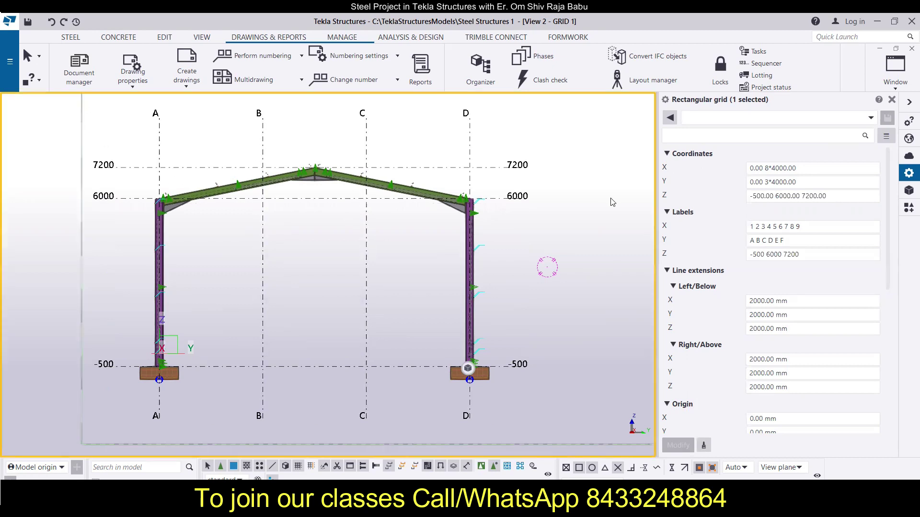
Step: Create a general arrangement drawing from the GRID 1 view, with the drawing opened on creation
{"action": "left_click", "coordinate": [586, 207]}
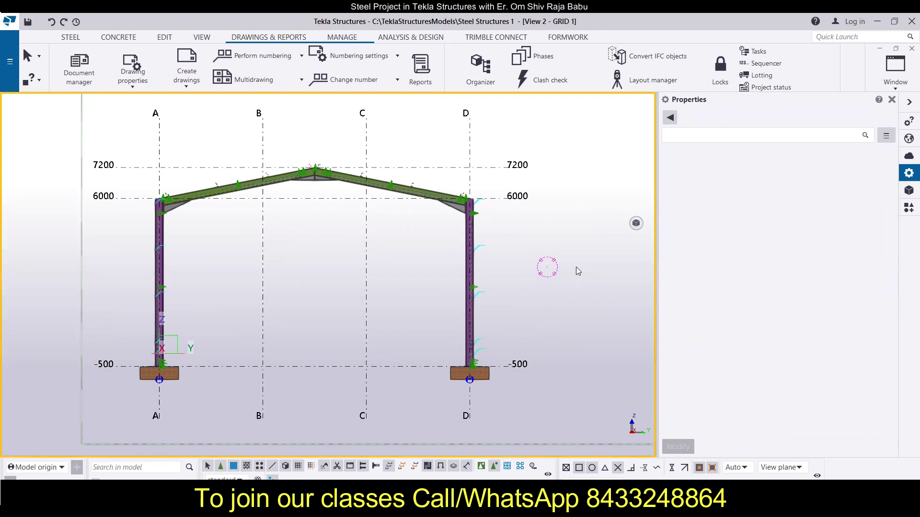
{"action": "right_click", "coordinate": [558, 300]}
{"action": "mouse_move", "coordinate": [604, 341]}
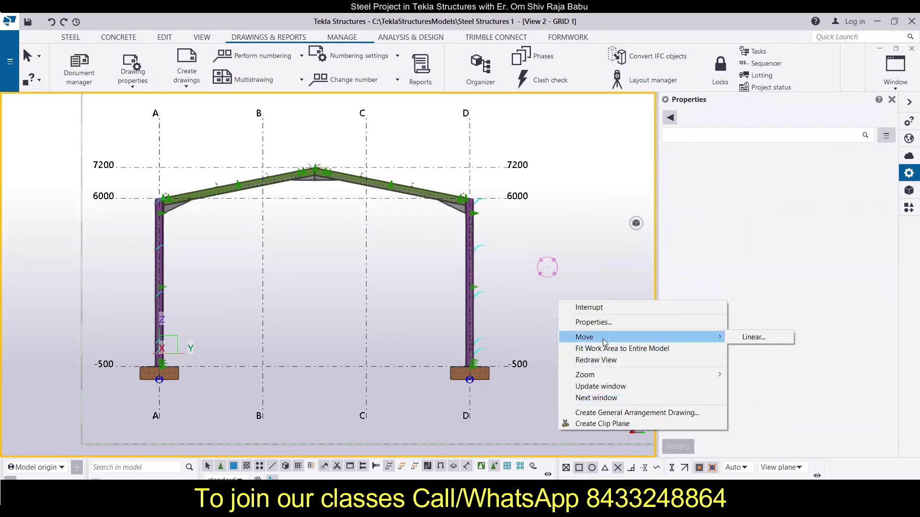
{"action": "left_click", "coordinate": [618, 413]}
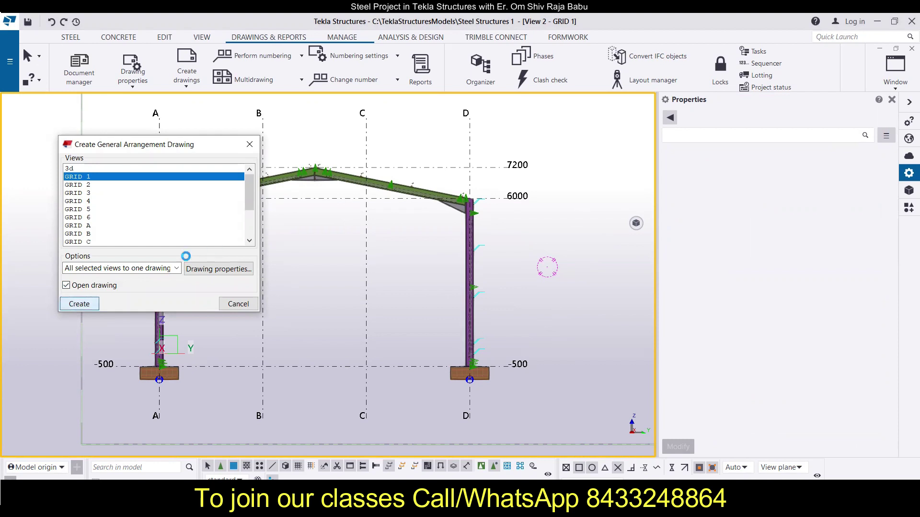
{"action": "left_click", "coordinate": [73, 308]}
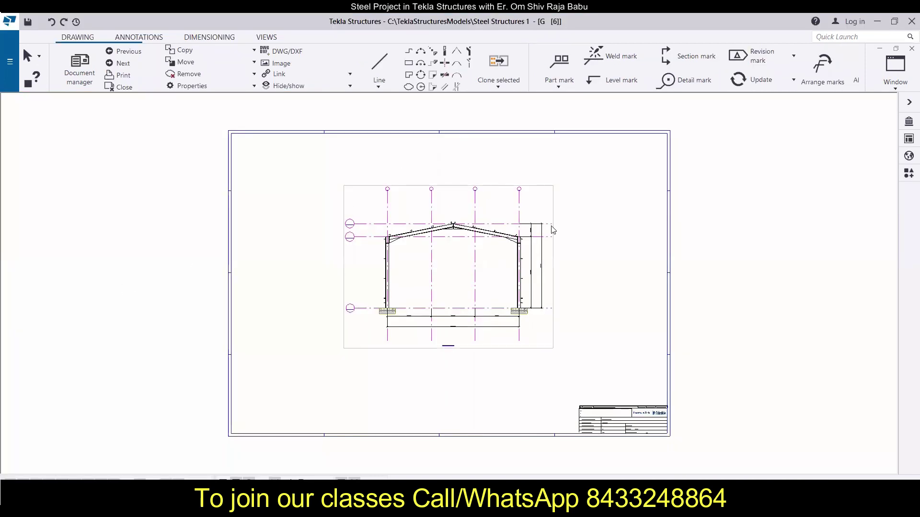
Step: Open the view properties of the GRID 1 view in the general arrangement drawing, keeping the frame elevation visible beside the dialog
{"action": "scroll", "coordinate": [552, 230], "scroll_direction": "up", "scroll_amount": 3}
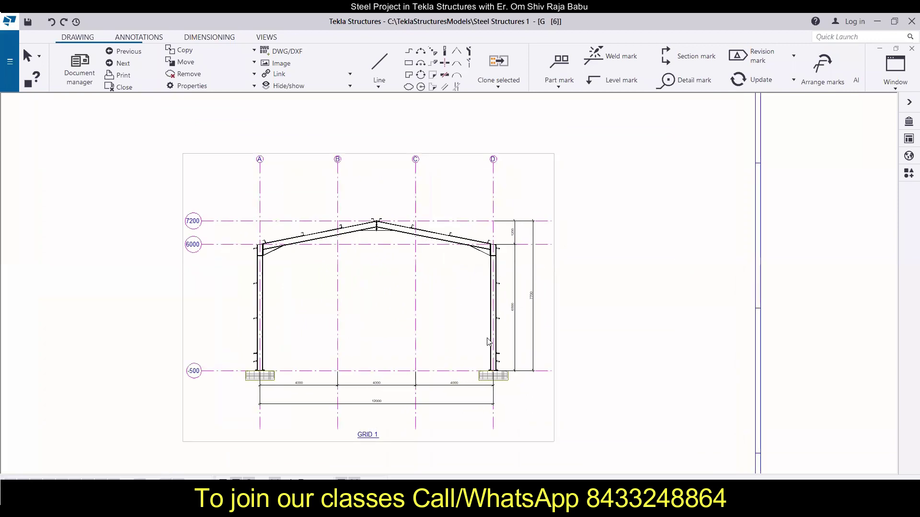
{"action": "scroll", "coordinate": [483, 344], "scroll_direction": "up", "scroll_amount": 3}
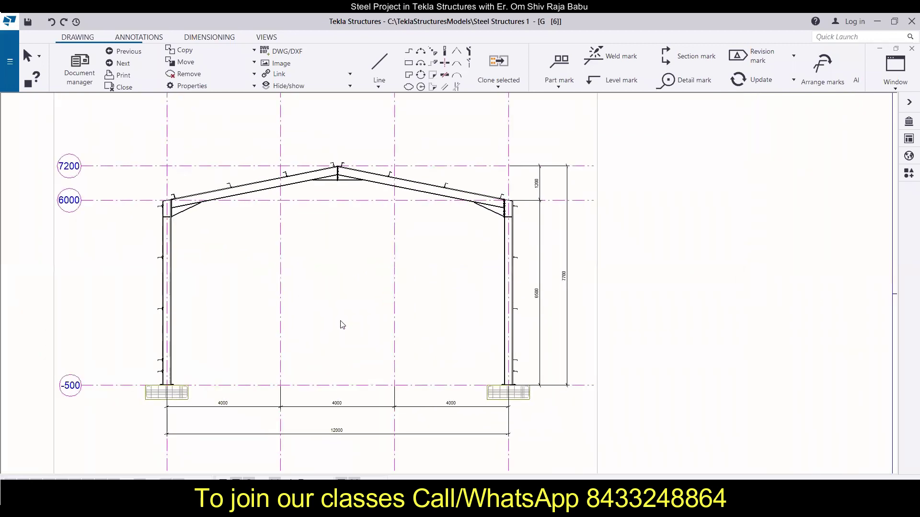
{"action": "middle_click_drag", "start_coordinate": [359, 313], "coordinate": [406, 319]}
{"action": "scroll", "coordinate": [406, 319], "scroll_direction": "down", "scroll_amount": 2}
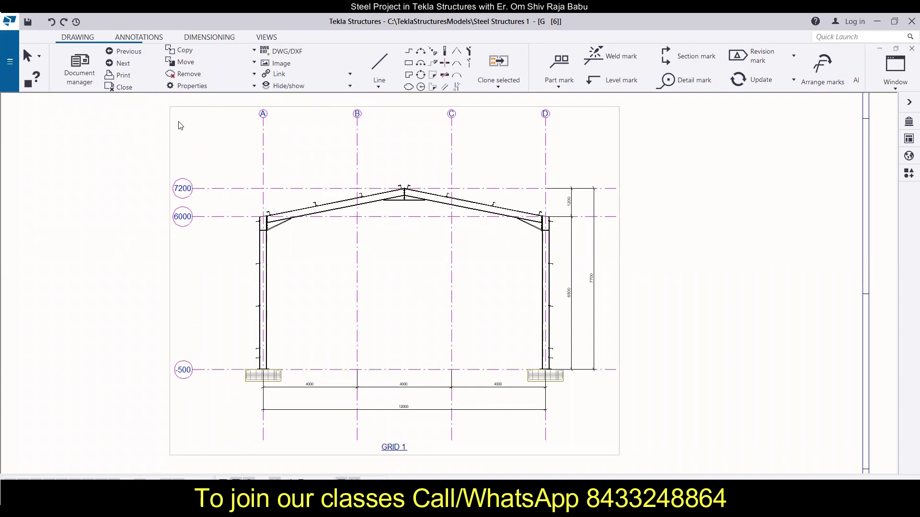
{"action": "left_click", "coordinate": [403, 447]}
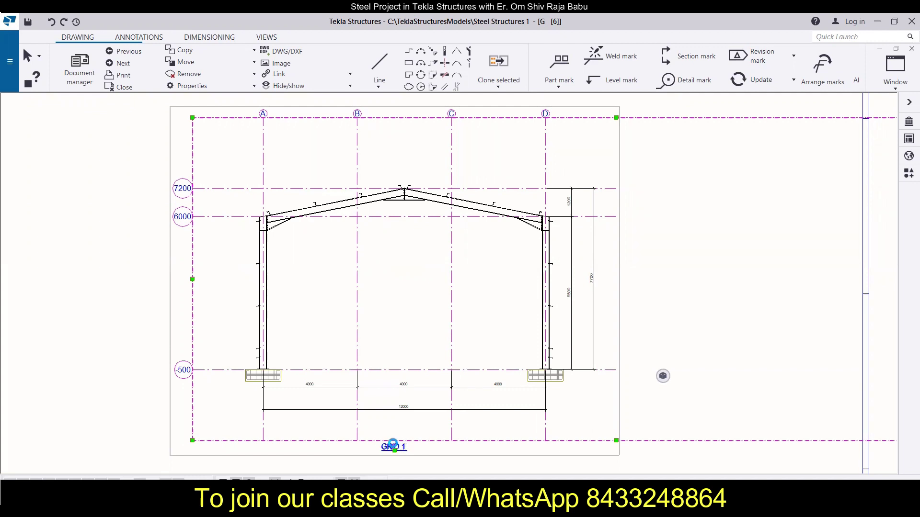
{"action": "double_click", "coordinate": [402, 449]}
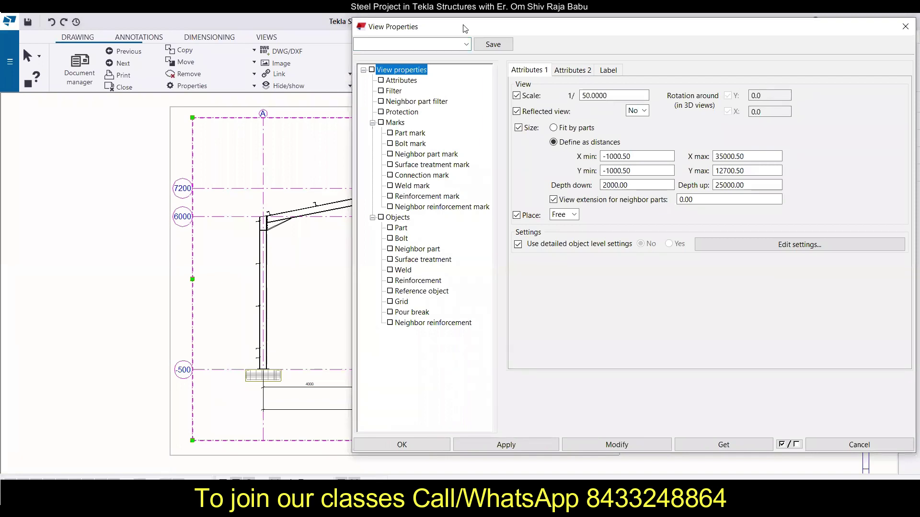
{"action": "left_click_drag", "start_coordinate": [463, 29], "coordinate": [751, 54]}
{"action": "scroll", "coordinate": [268, 239], "scroll_direction": "down", "scroll_amount": 2}
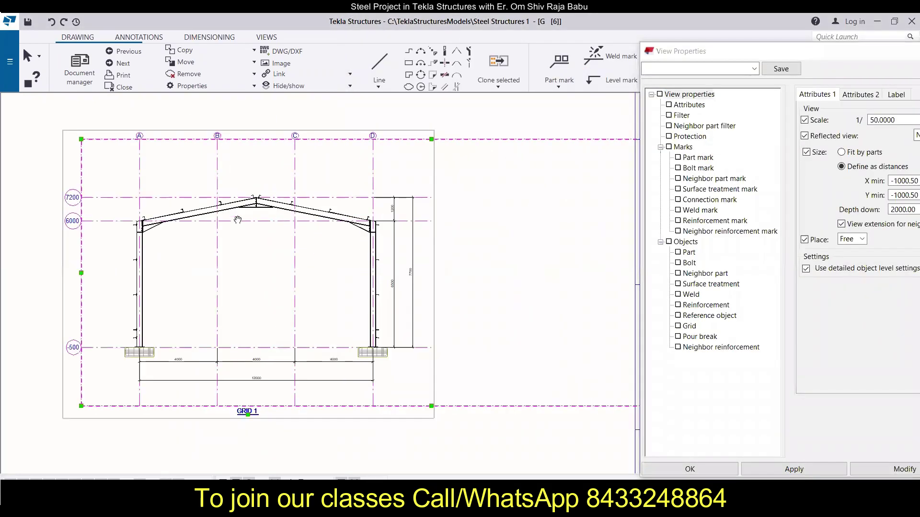
{"action": "mouse_move", "coordinate": [225, 201]}
{"action": "middle_mouse_down"}
{"action": "mouse_move", "coordinate": [224, 223]}
{"action": "mouse_move", "coordinate": [208, 228]}
{"action": "middle_mouse_up"}
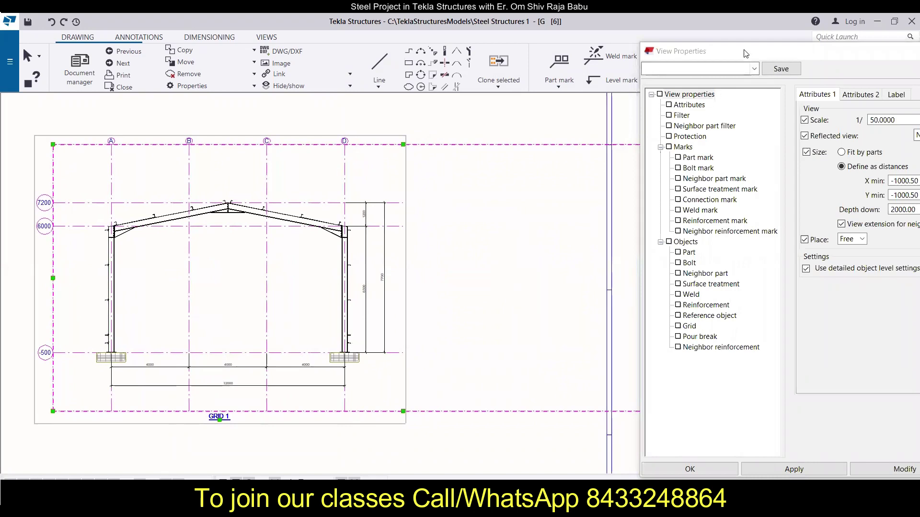
{"action": "left_click_drag", "start_coordinate": [745, 53], "coordinate": [533, 74]}
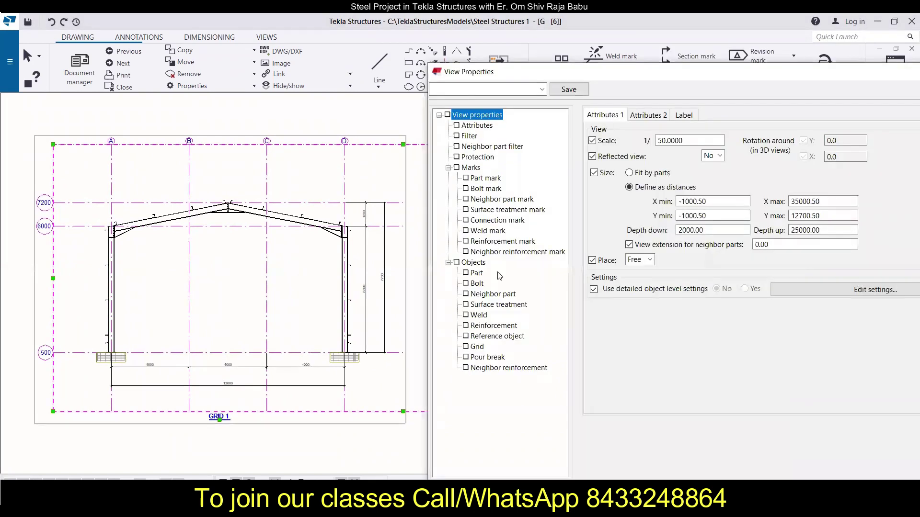
Step: Turn on grid label text at the right and lower ends of the grid lines and apply it to the GRID 1 view
{"action": "left_click", "coordinate": [477, 346]}
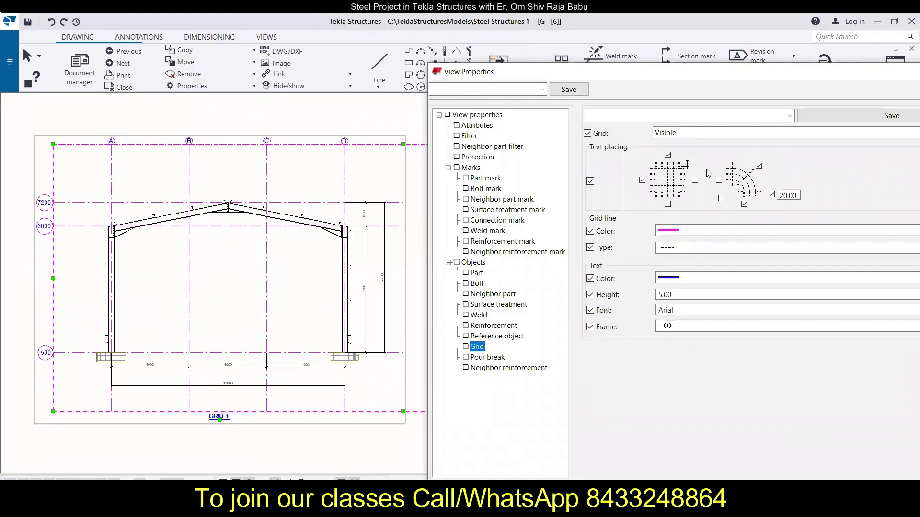
{"action": "left_click", "coordinate": [695, 180]}
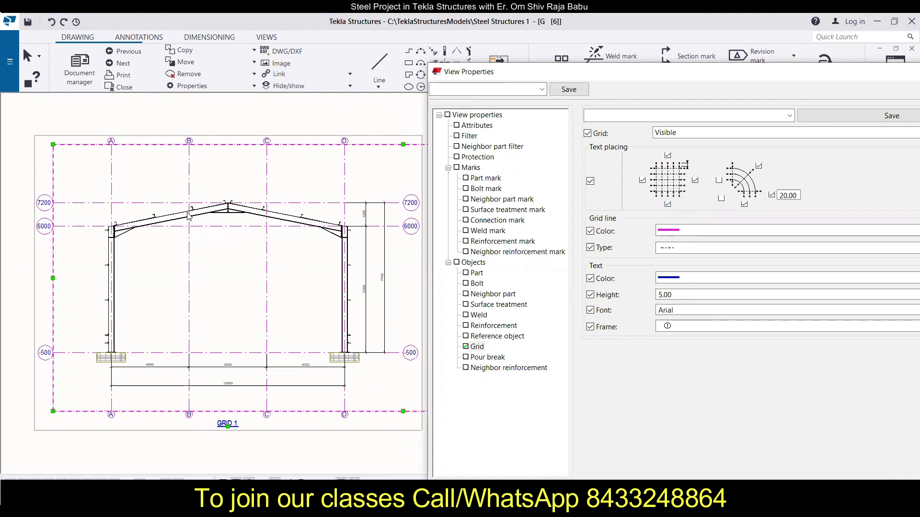
{"action": "scroll", "coordinate": [188, 217], "scroll_direction": "up", "scroll_amount": 3}
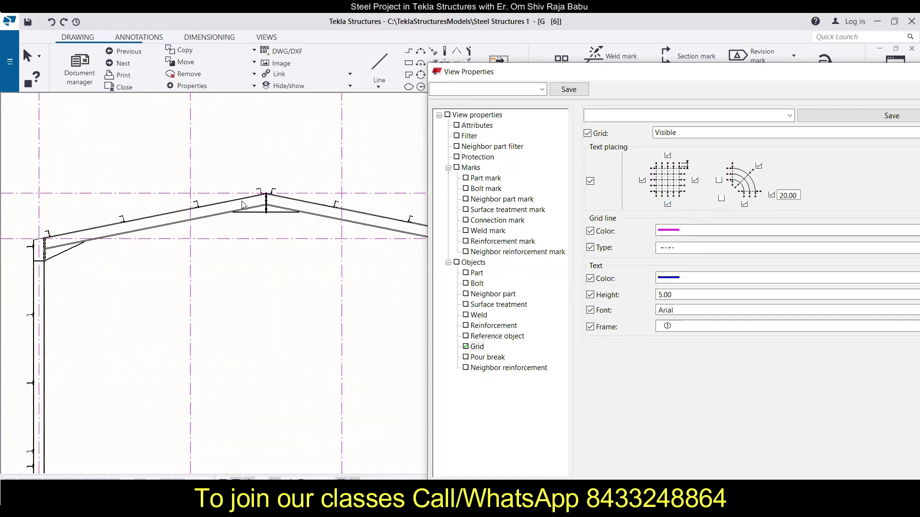
{"action": "scroll", "coordinate": [250, 205], "scroll_direction": "down", "scroll_amount": 3}
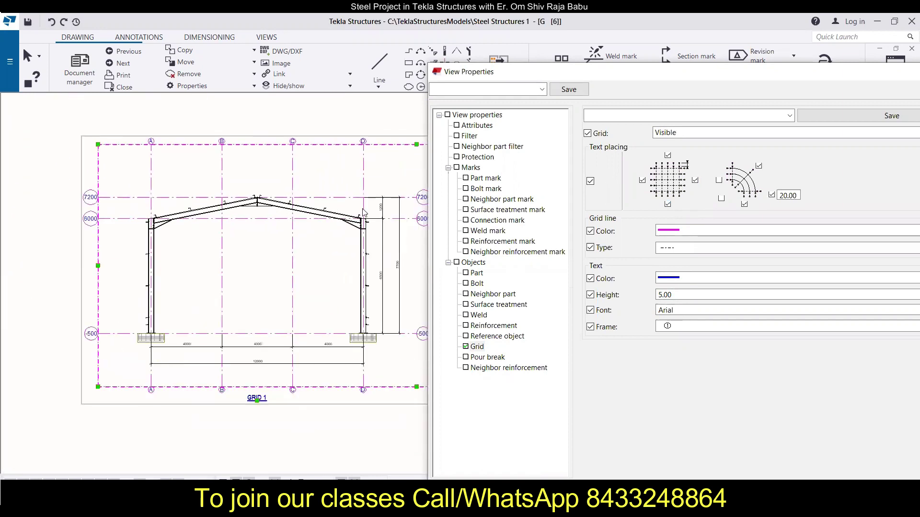
{"action": "scroll", "coordinate": [408, 282], "scroll_direction": "up", "scroll_amount": 1}
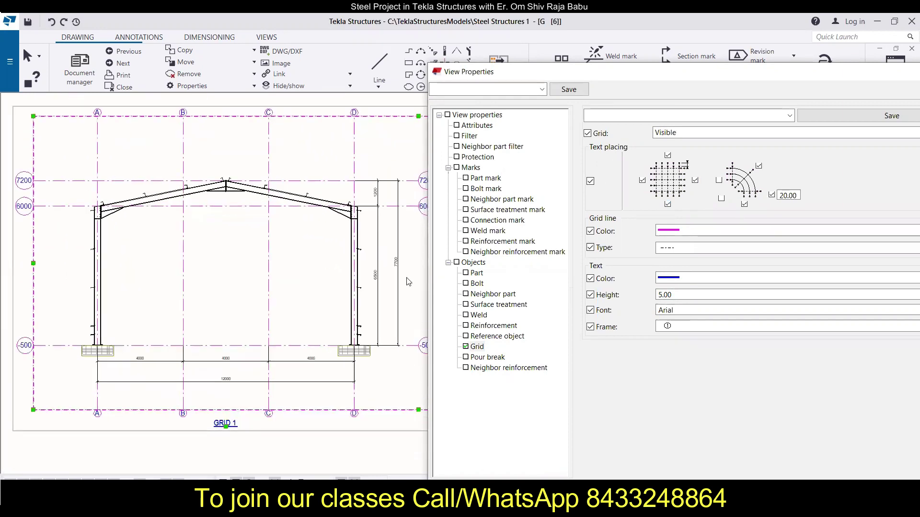
Step: Add the Profile and Material elements to the main part's part mark content in the view properties
{"action": "left_click", "coordinate": [480, 178]}
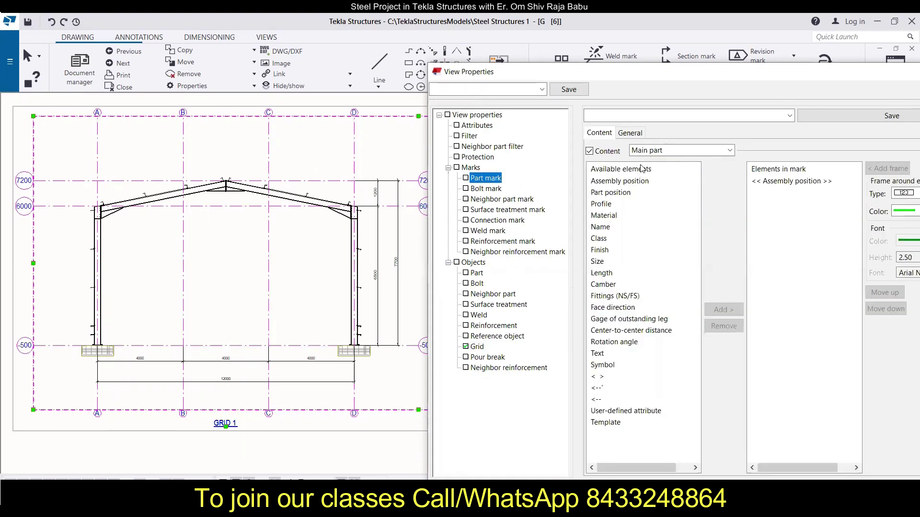
{"action": "left_click", "coordinate": [594, 205]}
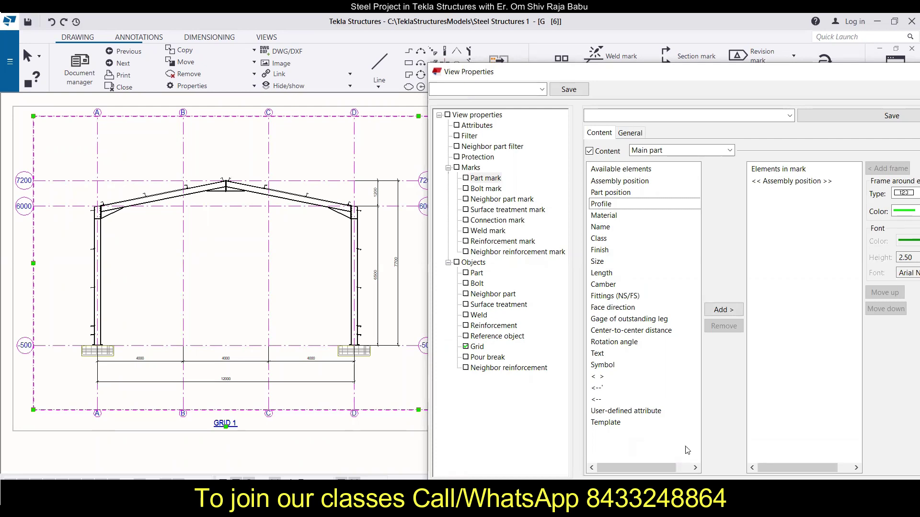
{"action": "double_click", "coordinate": [601, 206]}
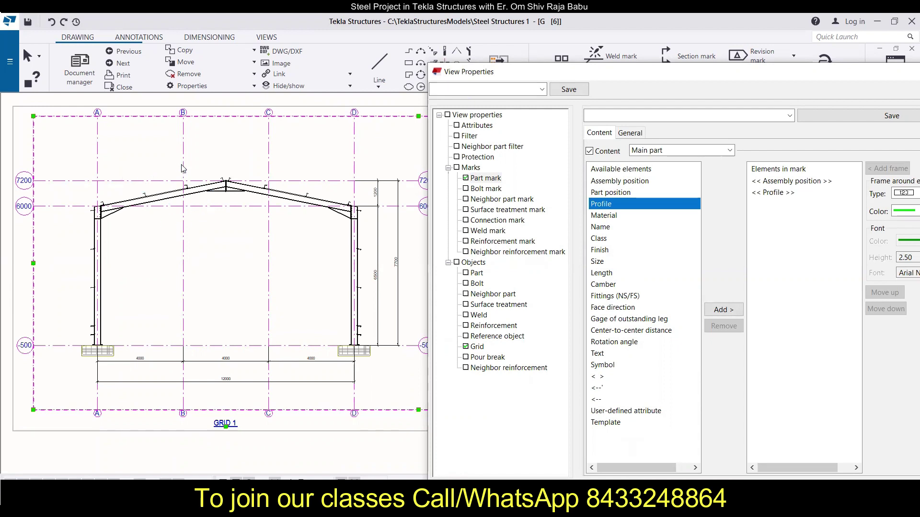
{"action": "left_click", "coordinate": [206, 231]}
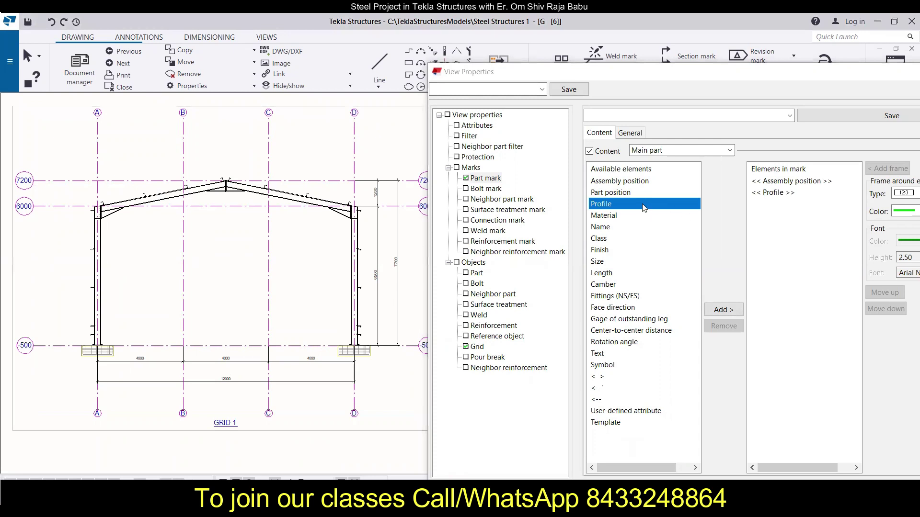
{"action": "double_click", "coordinate": [604, 215]}
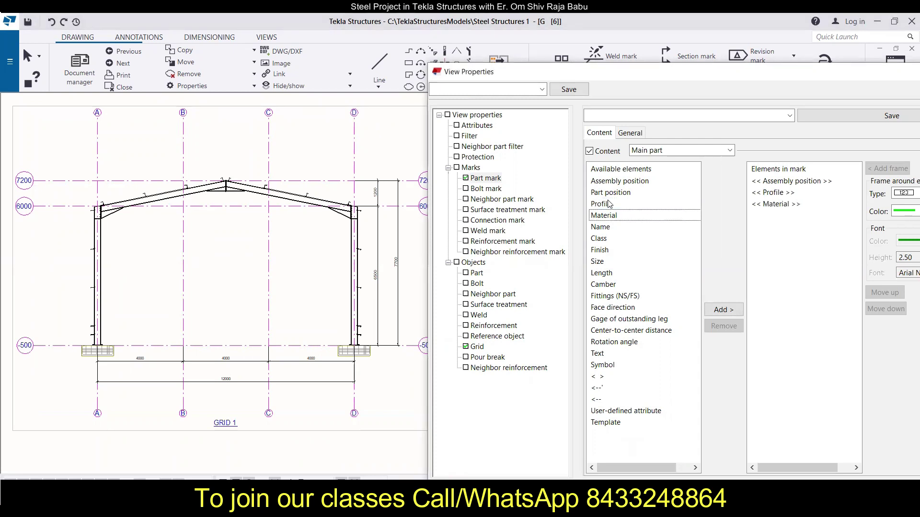
{"action": "left_click", "coordinate": [783, 205]}
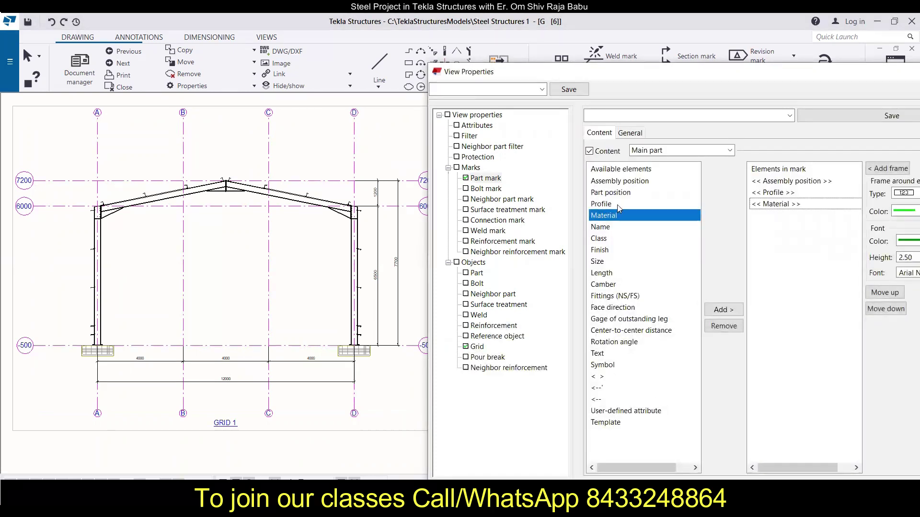
{"action": "left_click", "coordinate": [485, 178]}
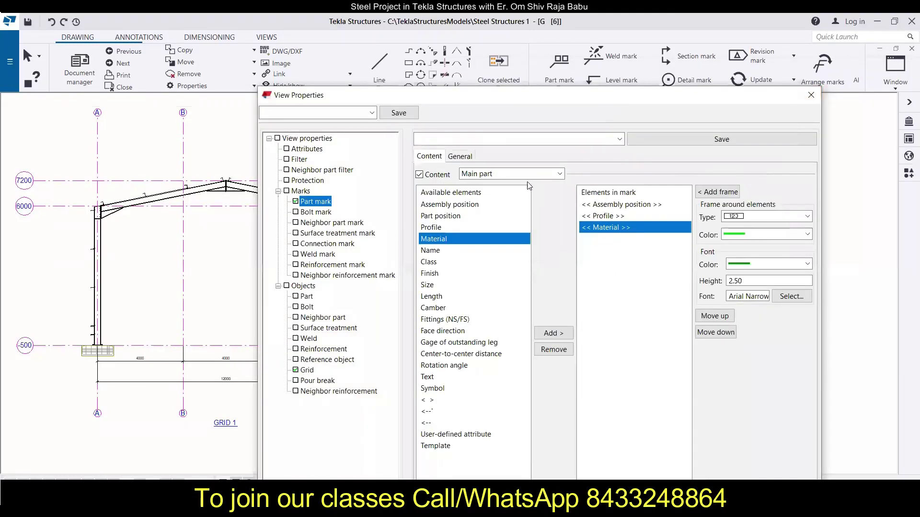
{"action": "left_click_drag", "start_coordinate": [481, 99], "coordinate": [646, 69]}
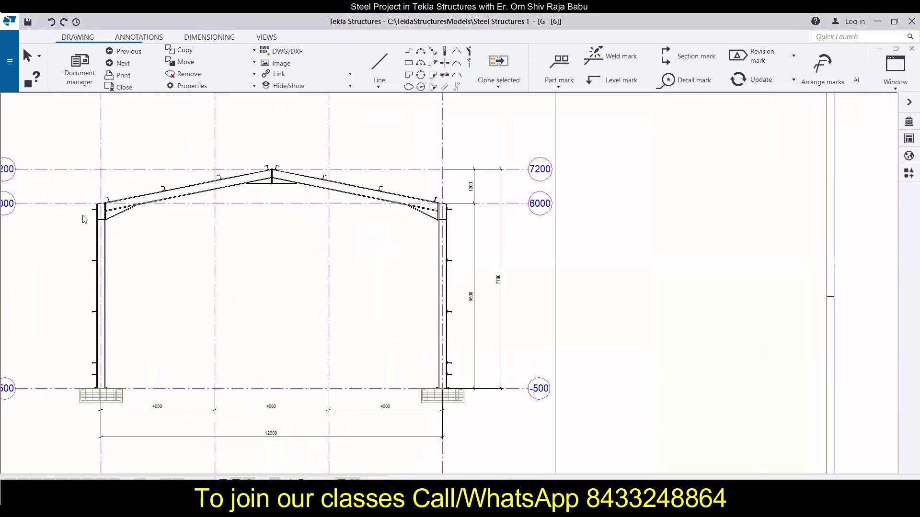
Step: Add a part mark to the left rafter of the frame and open the mark's properties
{"action": "scroll", "coordinate": [84, 220], "scroll_direction": "up", "scroll_amount": 3}
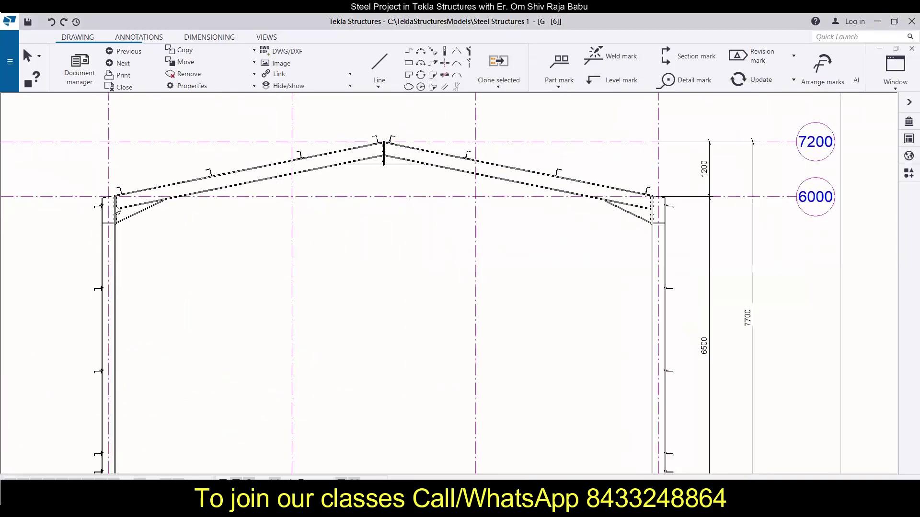
{"action": "left_click", "coordinate": [210, 193]}
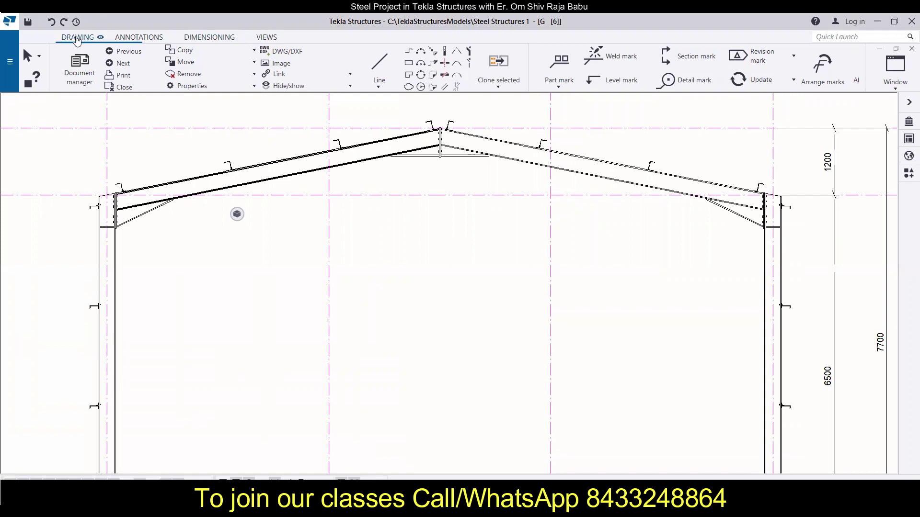
{"action": "mouse_move", "coordinate": [206, 39]}
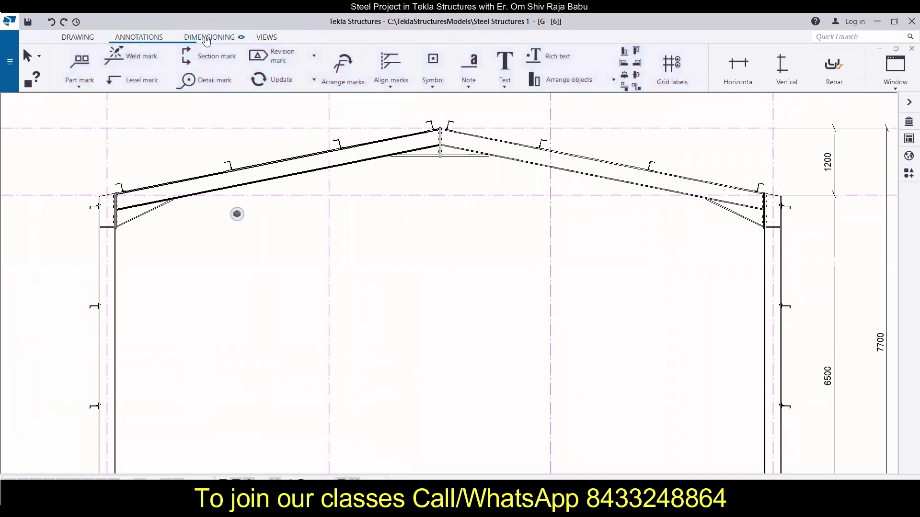
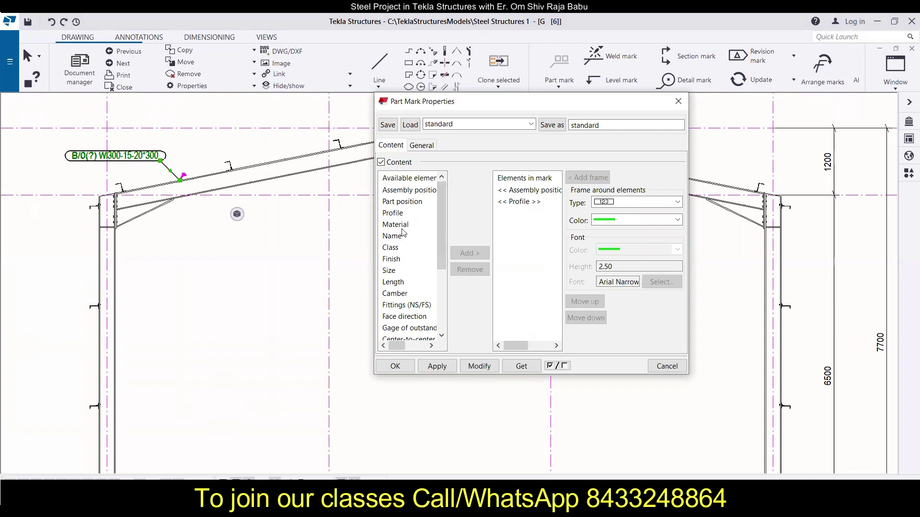
Step: Add Material to the left rafter's part mark, remove Assembly position from it, and apply the changes to the mark
{"action": "left_click", "coordinate": [397, 226]}
{"action": "double_click", "coordinate": [396, 225]}
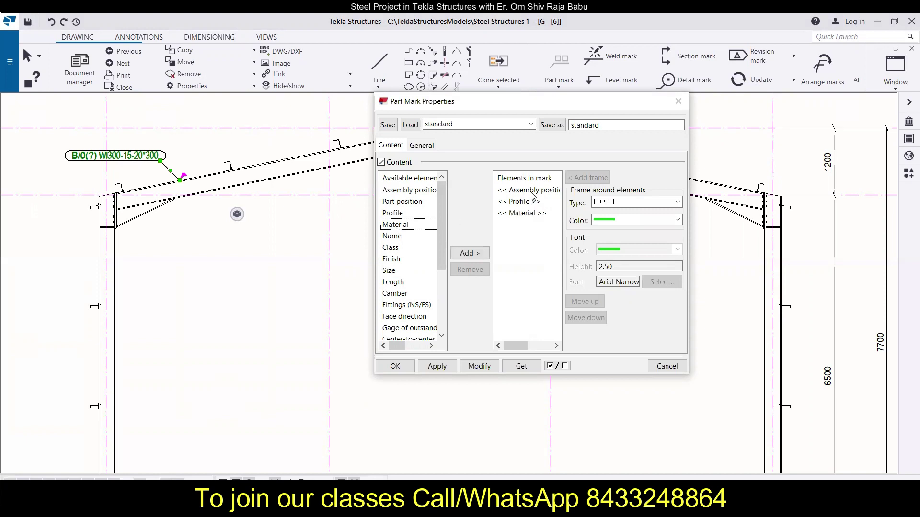
{"action": "left_click", "coordinate": [531, 193]}
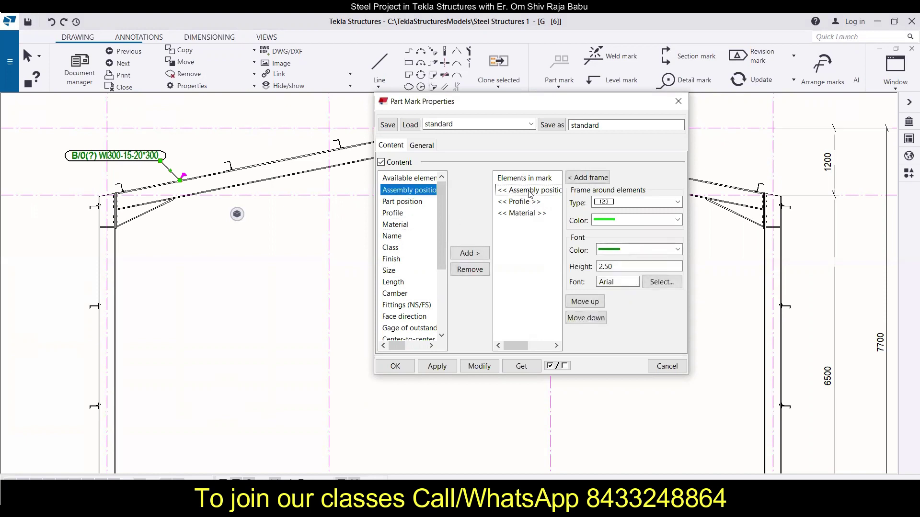
{"action": "left_click", "coordinate": [481, 269]}
{"action": "left_click", "coordinate": [479, 366]}
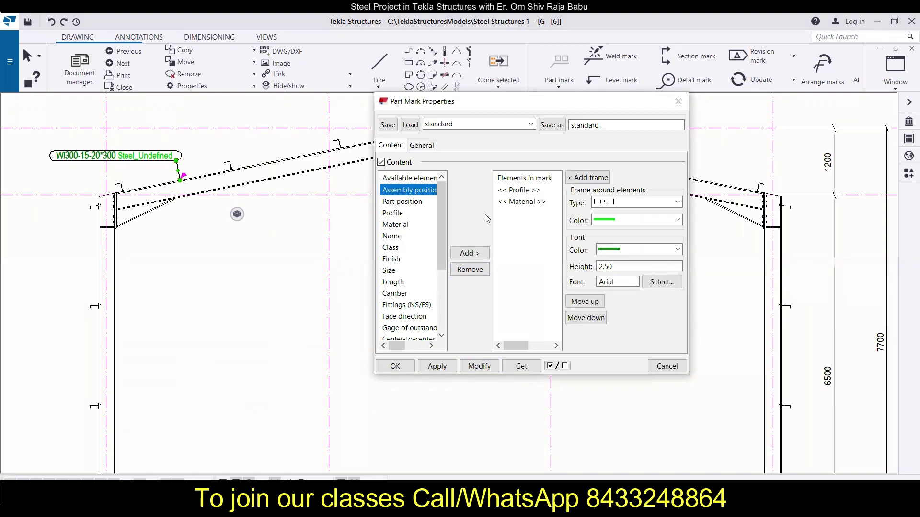
Step: Remove the Material element from the left rafter's part mark and apply the change, keeping only Profile
{"action": "left_click", "coordinate": [518, 203]}
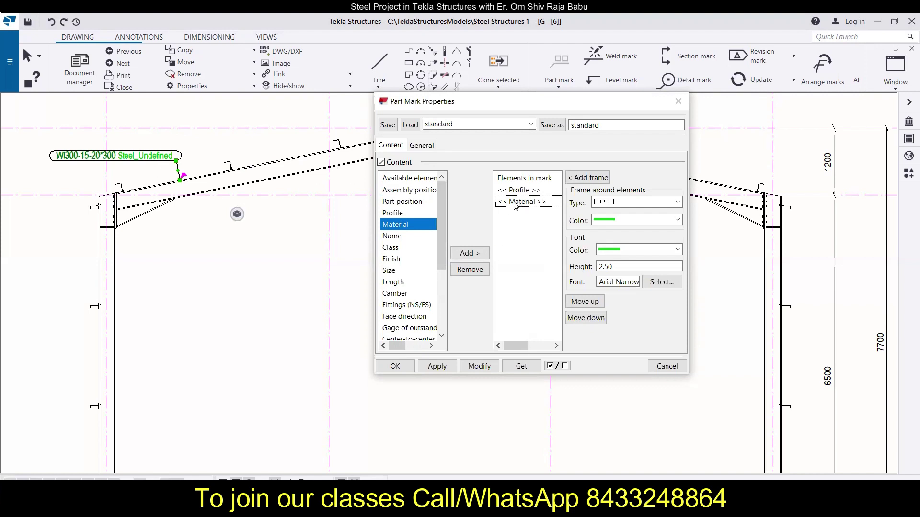
{"action": "left_click", "coordinate": [469, 269]}
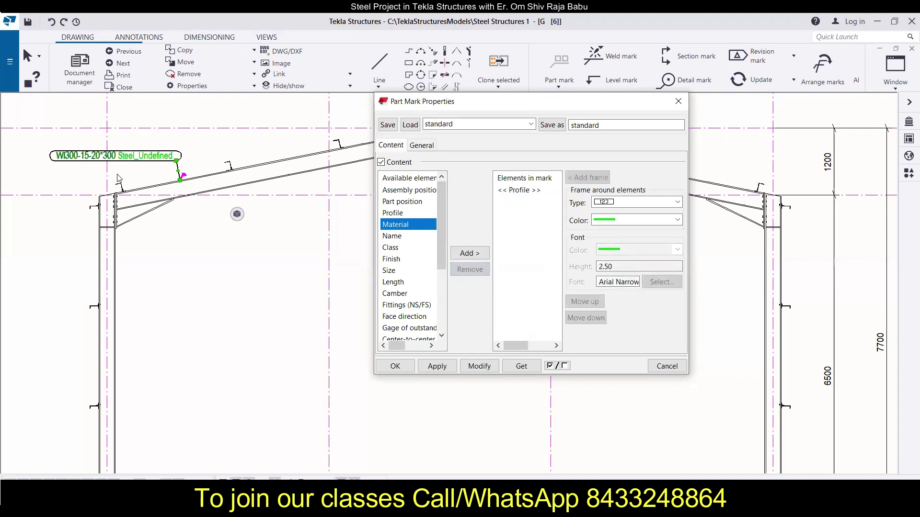
{"action": "left_click", "coordinate": [483, 366]}
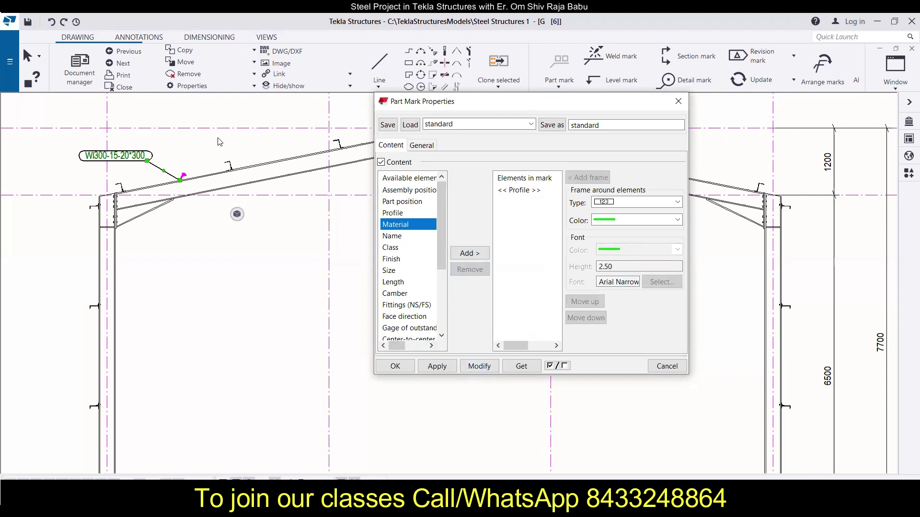
Step: Add a part mark to the second purlin from the eave on the left rafter, using the view properties
{"action": "scroll", "coordinate": [229, 142], "scroll_direction": "up", "scroll_amount": 8}
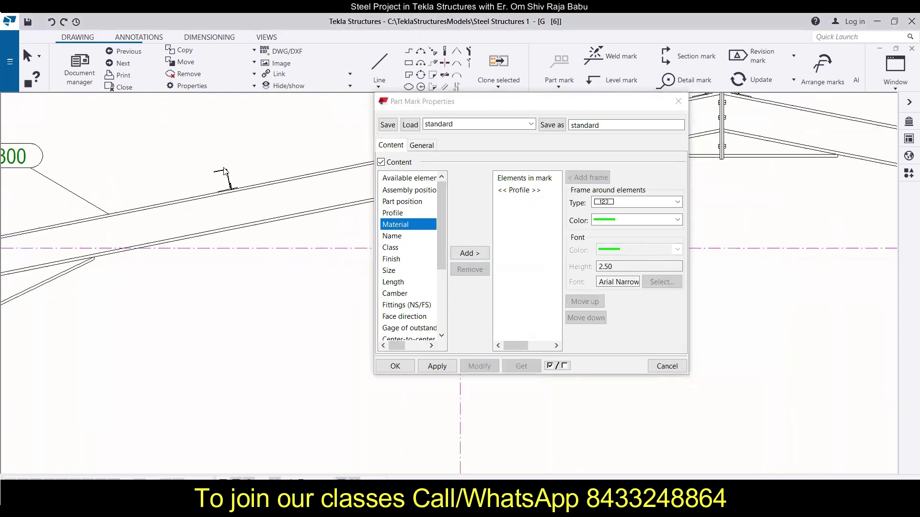
{"action": "left_click", "coordinate": [211, 172]}
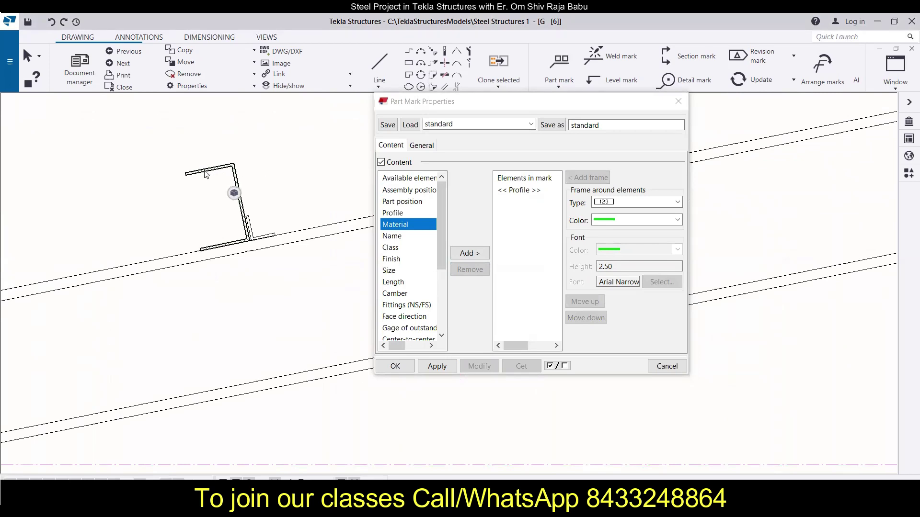
{"action": "right_click", "coordinate": [205, 171]}
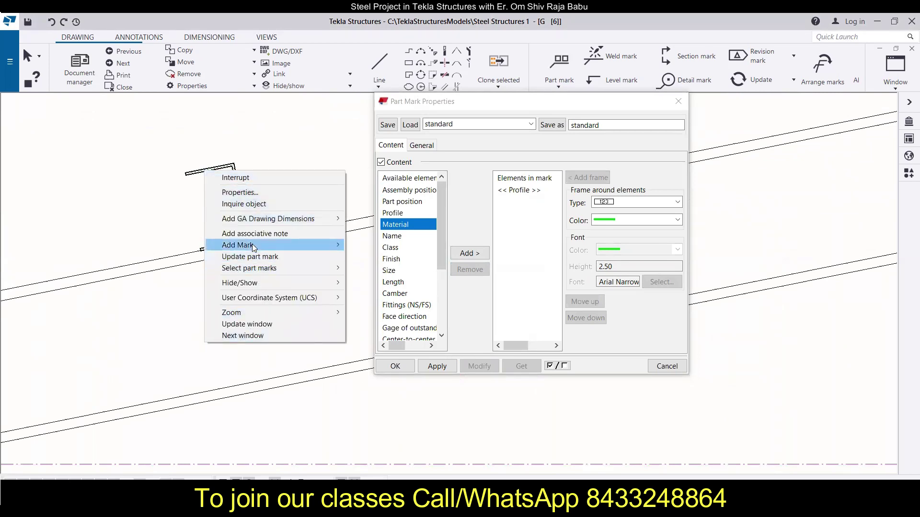
{"action": "mouse_move", "coordinate": [254, 247]}
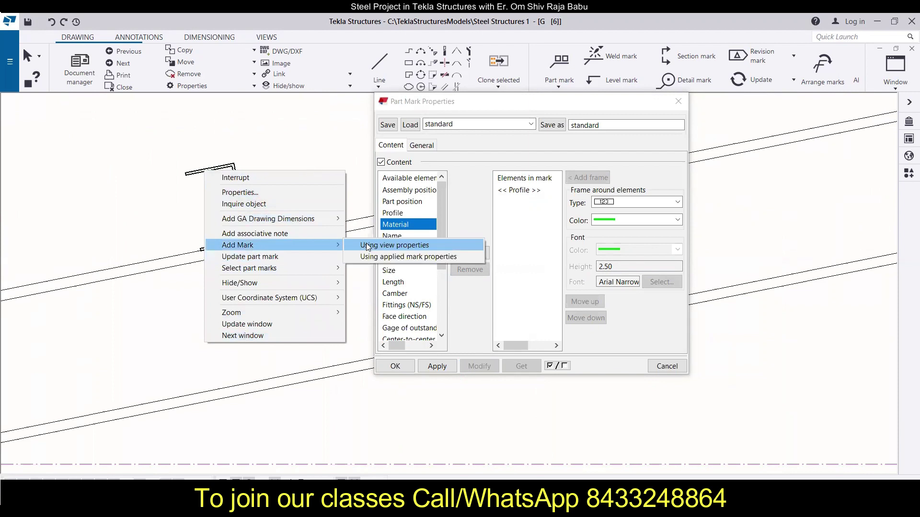
{"action": "left_click", "coordinate": [367, 244]}
{"action": "scroll", "coordinate": [252, 207], "scroll_direction": "up", "scroll_amount": 4}
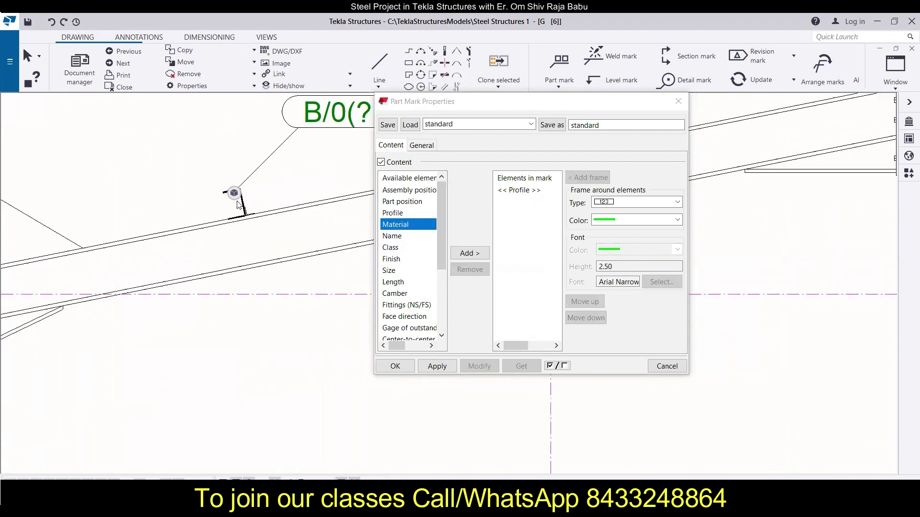
{"action": "scroll", "coordinate": [252, 207], "scroll_direction": "down", "scroll_amount": 4}
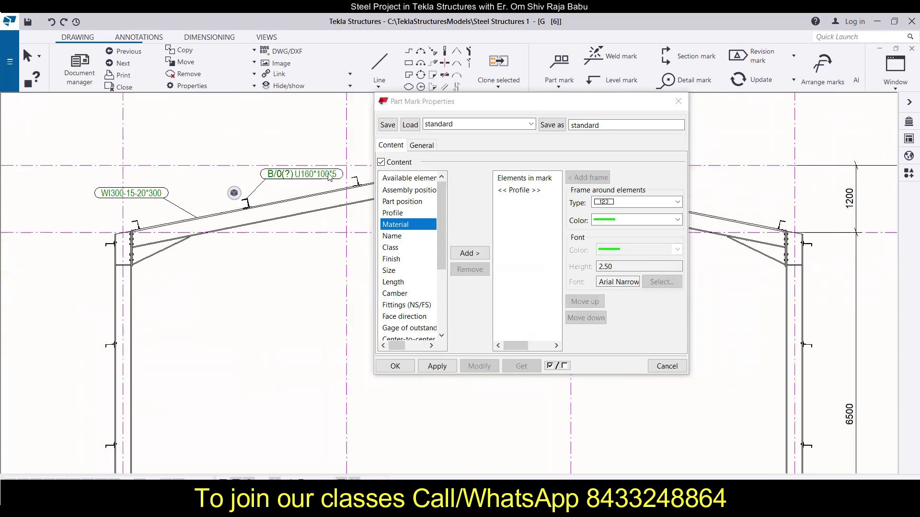
Step: Remove Assembly position from the purlin's part mark, apply the change, and reposition the mark to the other side of the purlin
{"action": "left_click", "coordinate": [329, 177]}
{"action": "left_click", "coordinate": [521, 191]}
{"action": "left_click", "coordinate": [468, 270]}
{"action": "left_click", "coordinate": [478, 366]}
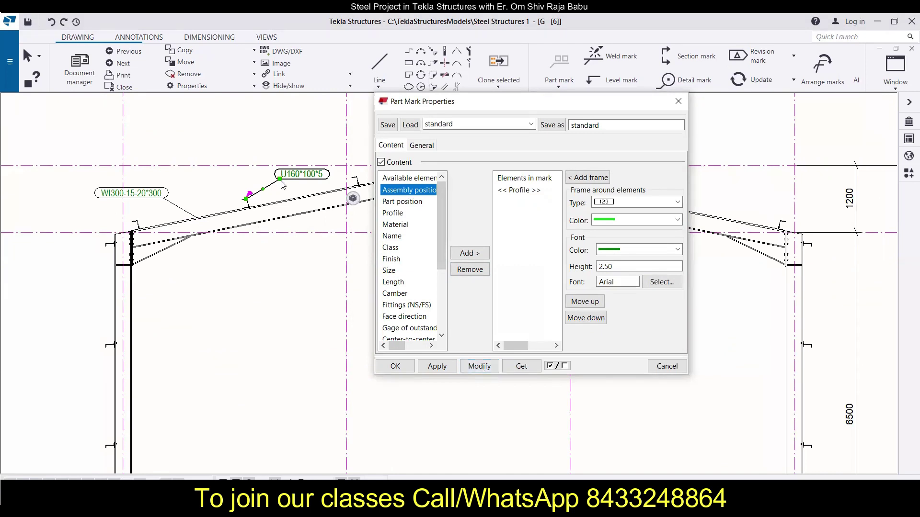
{"action": "left_click_drag", "start_coordinate": [278, 181], "coordinate": [177, 182]}
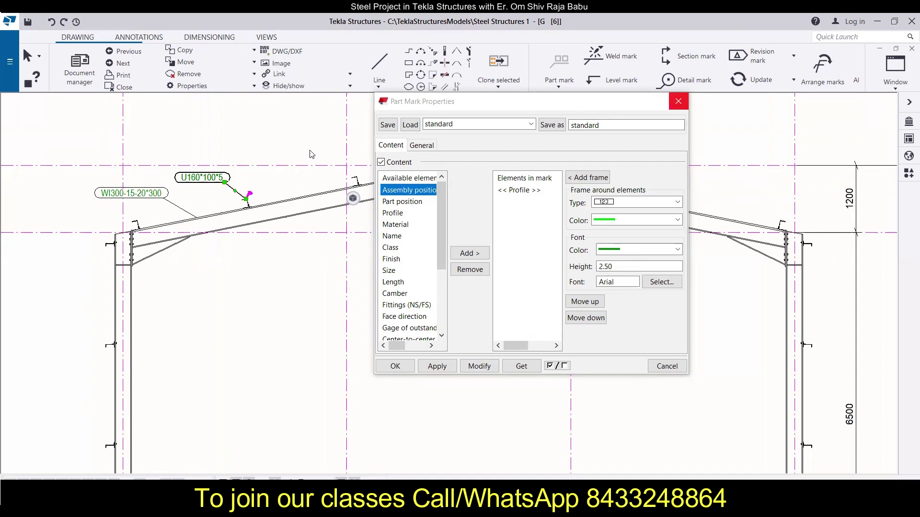
{"action": "scroll", "coordinate": [248, 205], "scroll_direction": "up", "scroll_amount": 6}
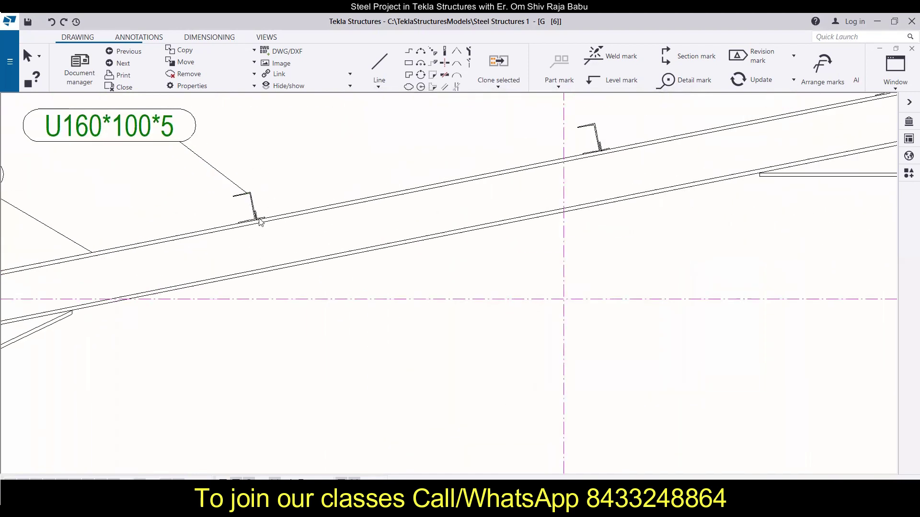
{"action": "scroll", "coordinate": [259, 220], "scroll_direction": "up", "scroll_amount": 4}
{"action": "left_click", "coordinate": [244, 209]}
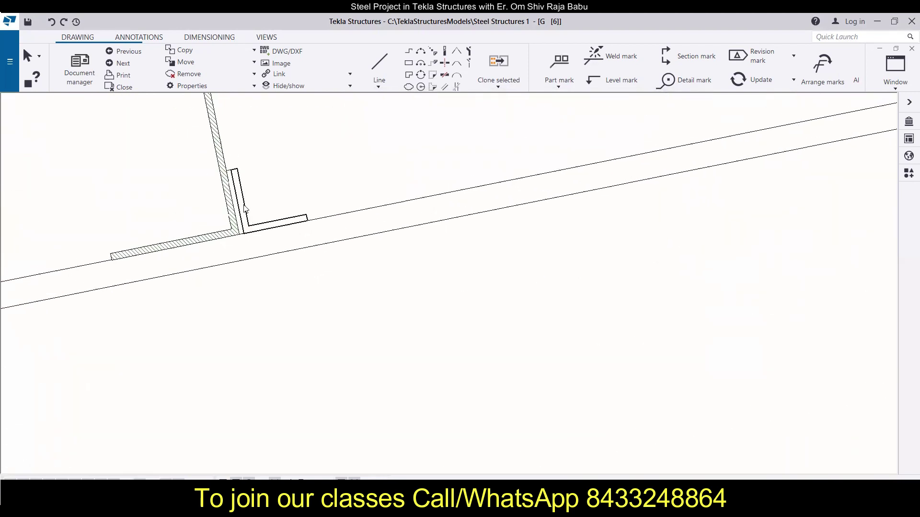
{"action": "double_click", "coordinate": [267, 241]}
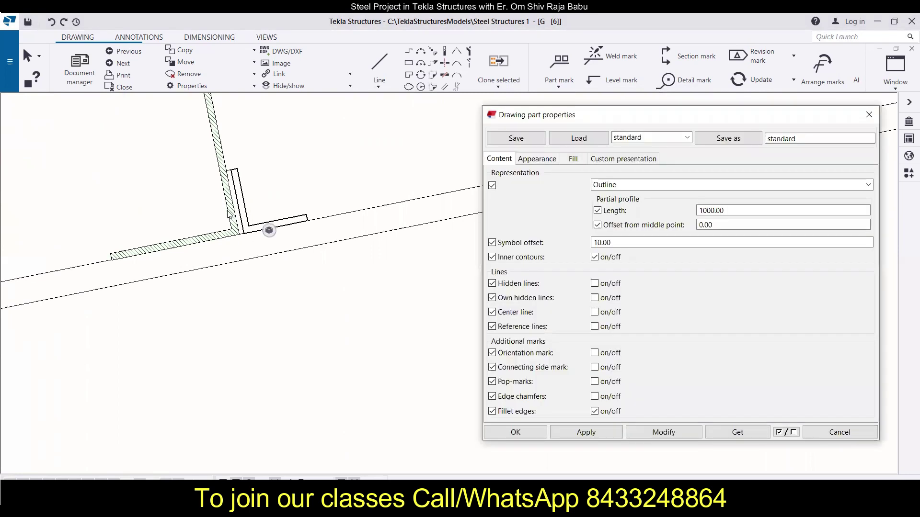
{"action": "scroll", "coordinate": [268, 231], "scroll_direction": "down", "scroll_amount": 2}
{"action": "scroll", "coordinate": [352, 191], "scroll_direction": "down", "scroll_amount": 1}
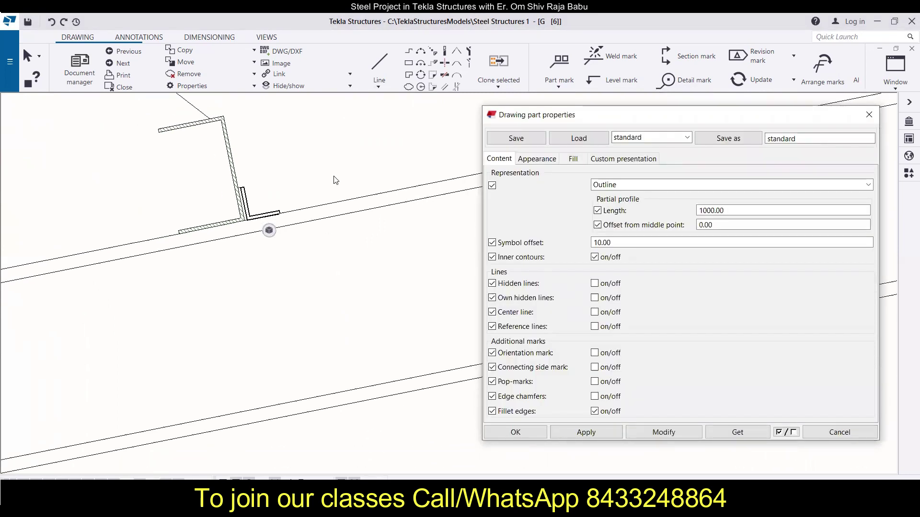
{"action": "scroll", "coordinate": [346, 185], "scroll_direction": "down", "scroll_amount": 1}
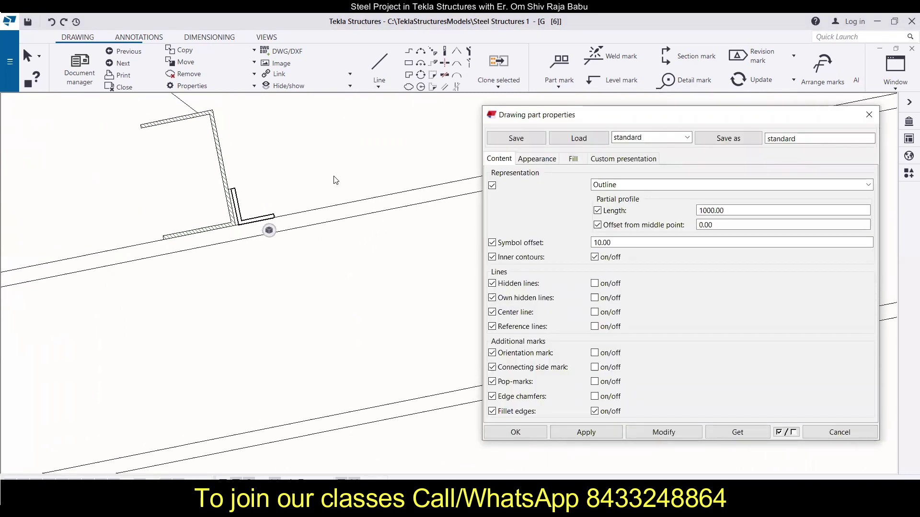
{"action": "left_click", "coordinate": [868, 115]}
Step: Add a part mark to the cleat angle at the base of the marked purlin, using the view properties
{"action": "right_click", "coordinate": [235, 196]}
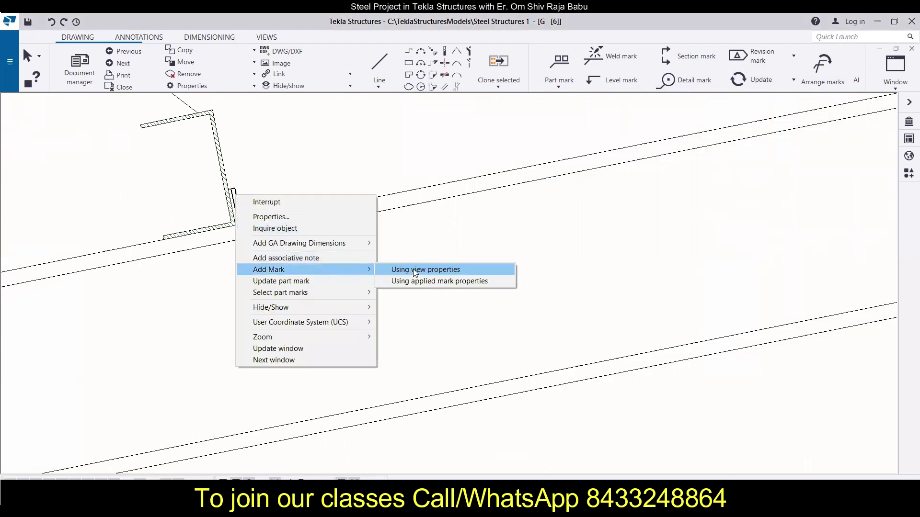
{"action": "left_click", "coordinate": [411, 264]}
{"action": "scroll", "coordinate": [329, 247], "scroll_direction": "down", "scroll_amount": 1}
{"action": "scroll", "coordinate": [330, 247], "scroll_direction": "down", "scroll_amount": 2}
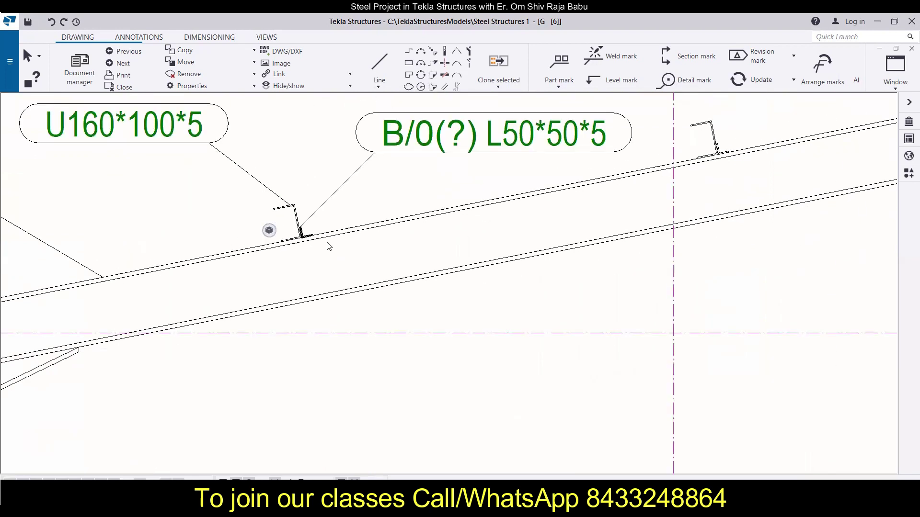
Step: Reposition the cleat angle's part mark and remove Assembly position from its content, keeping only Profile
{"action": "mouse_move", "coordinate": [396, 164]}
{"action": "left_mouse_down"}
{"action": "mouse_move", "coordinate": [317, 166]}
{"action": "mouse_move", "coordinate": [388, 179]}
{"action": "mouse_move", "coordinate": [337, 176]}
{"action": "left_mouse_up"}
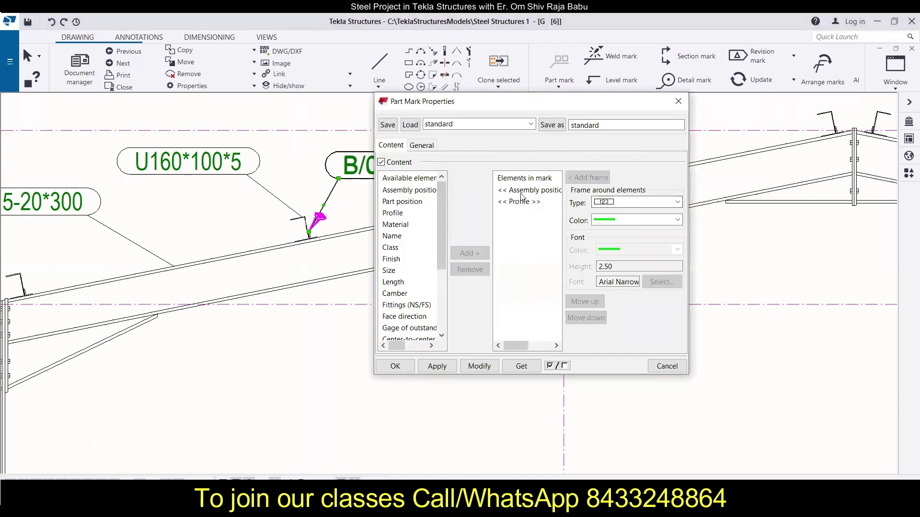
{"action": "left_click", "coordinate": [526, 190]}
{"action": "left_click", "coordinate": [476, 270]}
{"action": "left_click", "coordinate": [479, 366]}
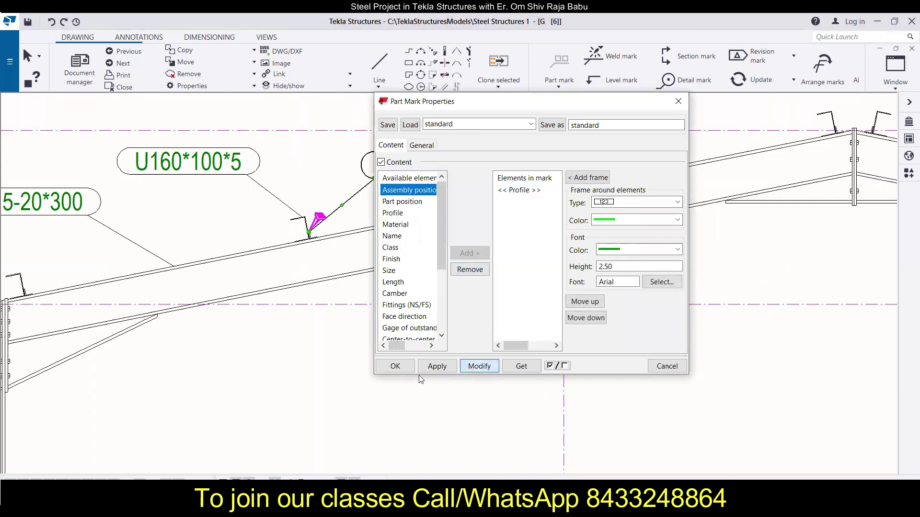
{"action": "left_click", "coordinate": [394, 366]}
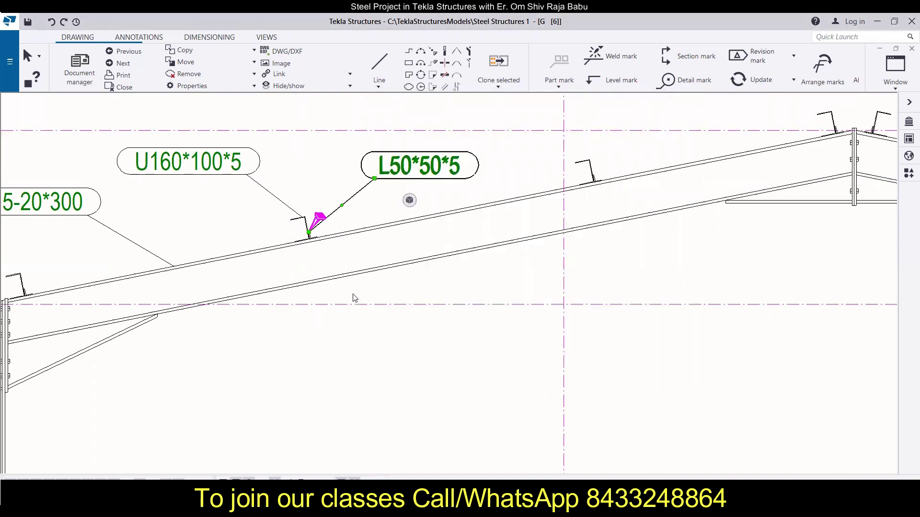
Step: Examine the profile marks placed on the left rafter, its purlin and the cleat angle
{"action": "scroll", "coordinate": [353, 295], "scroll_direction": "down", "scroll_amount": 5}
{"action": "scroll", "coordinate": [353, 294], "scroll_direction": "down", "scroll_amount": 1}
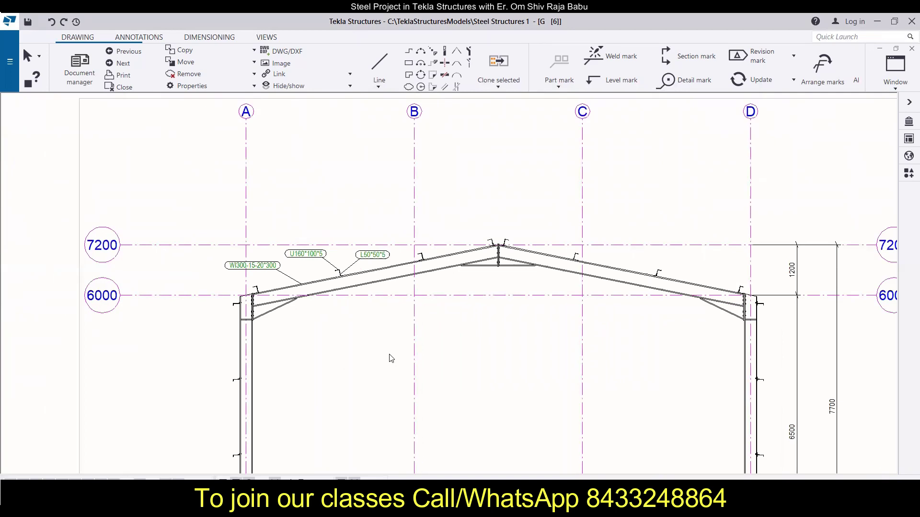
{"action": "scroll", "coordinate": [390, 353], "scroll_direction": "up", "scroll_amount": 1}
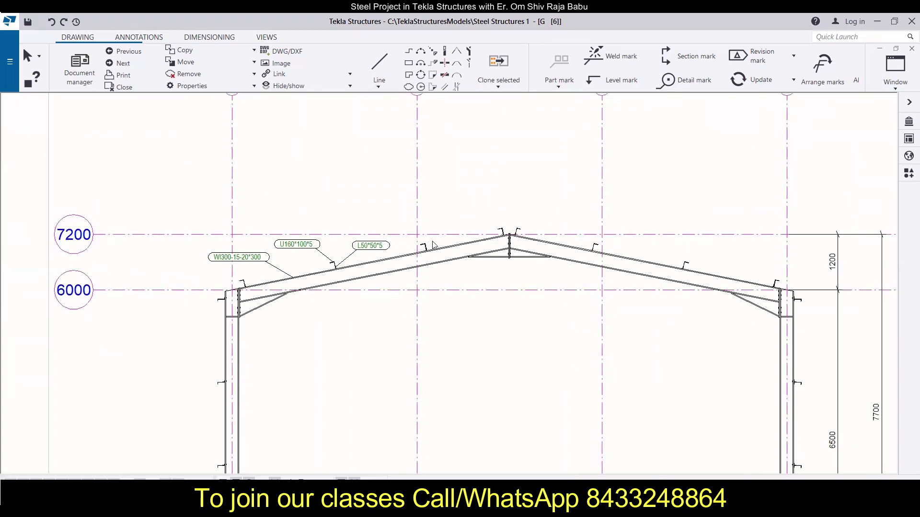
{"action": "scroll", "coordinate": [340, 265], "scroll_direction": "up", "scroll_amount": 6}
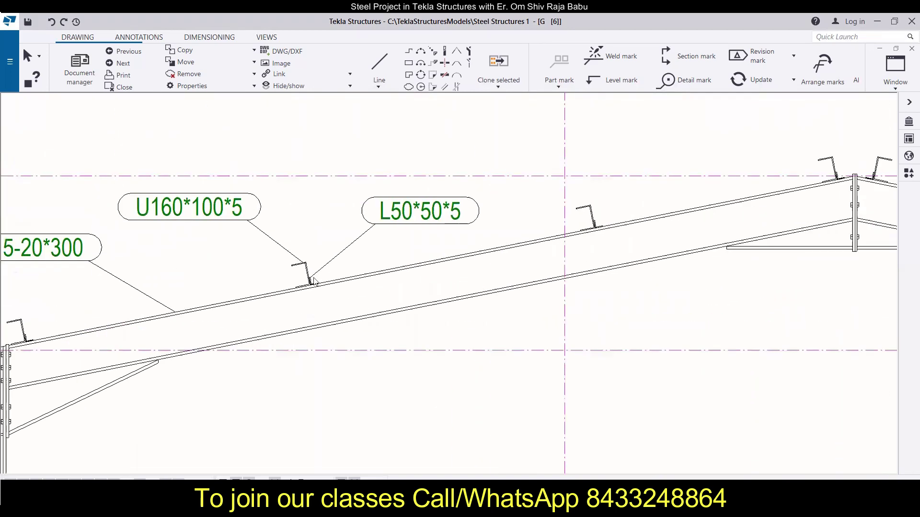
{"action": "scroll", "coordinate": [309, 288], "scroll_direction": "up", "scroll_amount": 3}
{"action": "scroll", "coordinate": [283, 248], "scroll_direction": "down", "scroll_amount": 2}
{"action": "scroll", "coordinate": [286, 241], "scroll_direction": "down", "scroll_amount": 7}
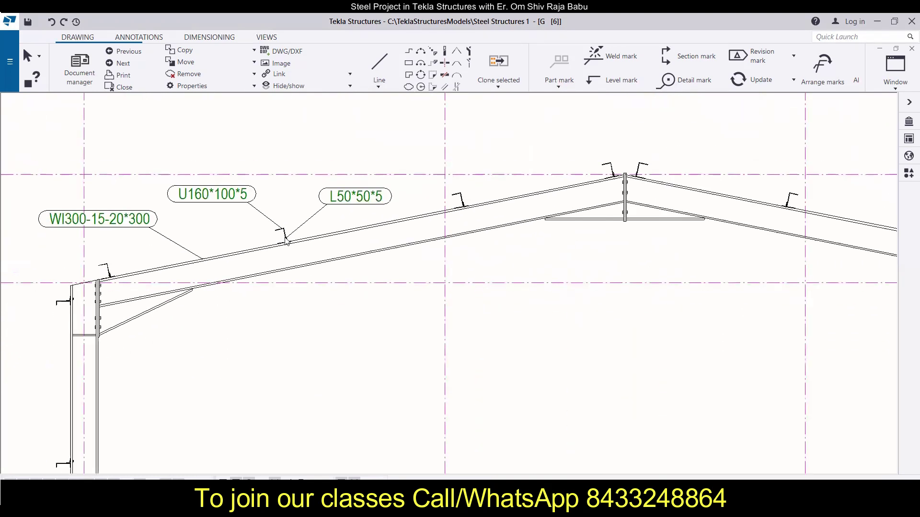
Step: Add a part mark to the left haunch using the view properties and open the mark's properties
{"action": "scroll", "coordinate": [145, 305], "scroll_direction": "up", "scroll_amount": 2}
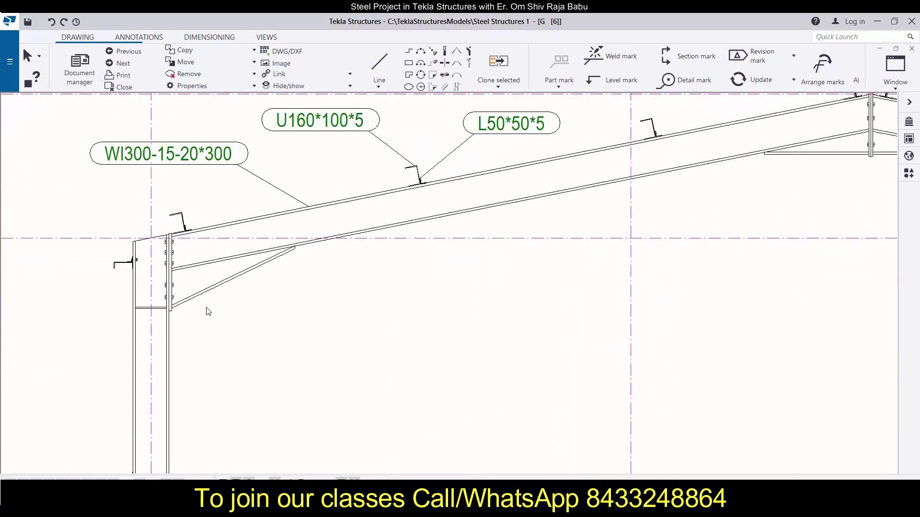
{"action": "left_click", "coordinate": [224, 286]}
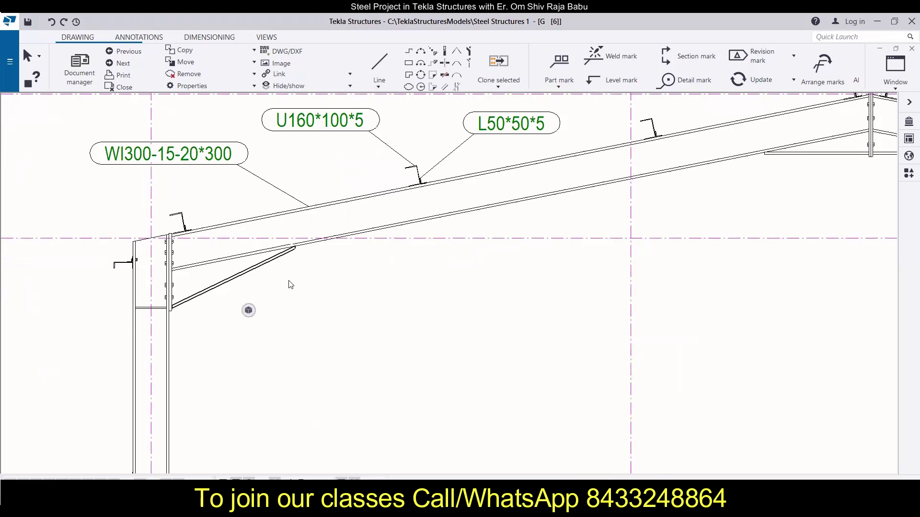
{"action": "right_click", "coordinate": [224, 282]}
{"action": "mouse_move", "coordinate": [294, 361]}
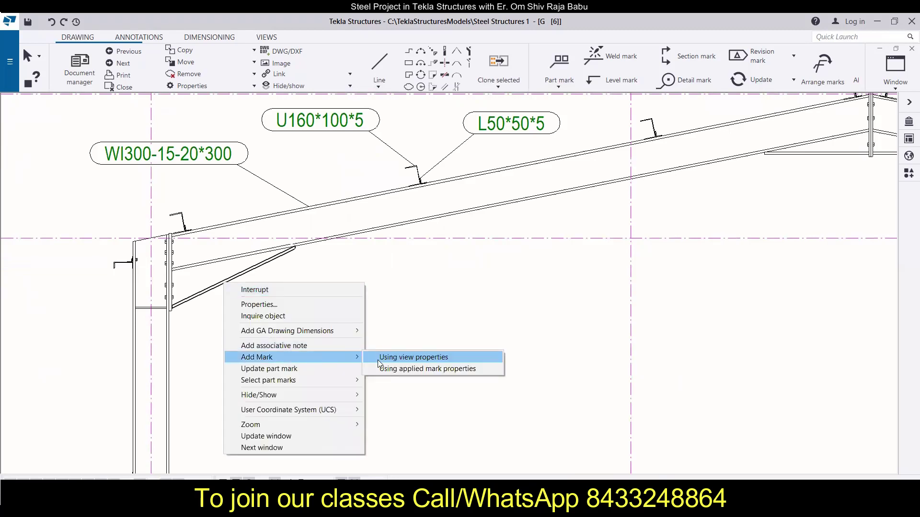
{"action": "left_click", "coordinate": [378, 361]}
{"action": "left_click", "coordinate": [280, 329]}
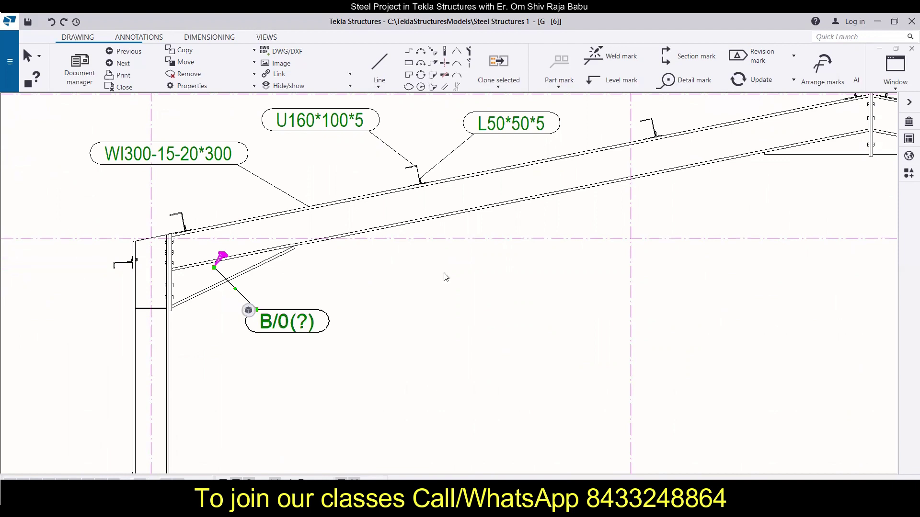
Step: Add Profile to the left haunch's part mark, remove Assembly position from it, and apply the change to the mark
{"action": "left_click", "coordinate": [389, 213]}
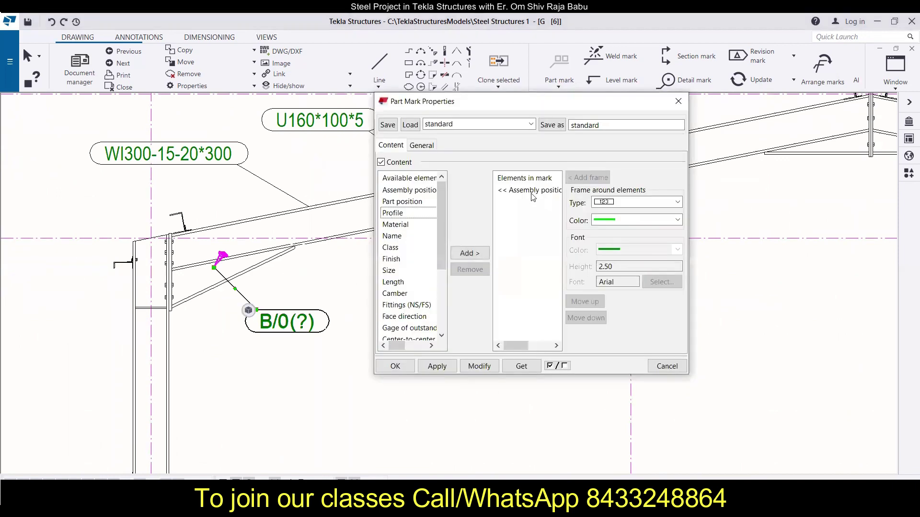
{"action": "double_click", "coordinate": [398, 217]}
{"action": "left_click", "coordinate": [408, 189]}
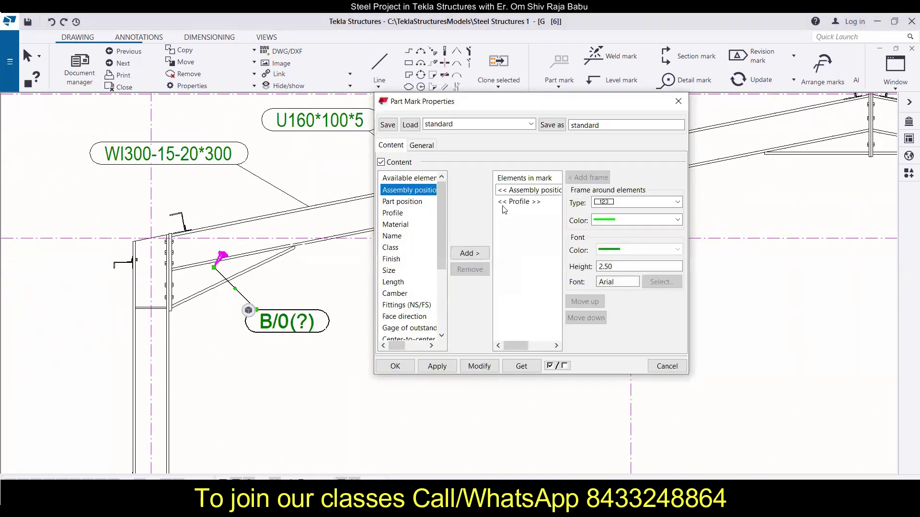
{"action": "left_click", "coordinate": [472, 254]}
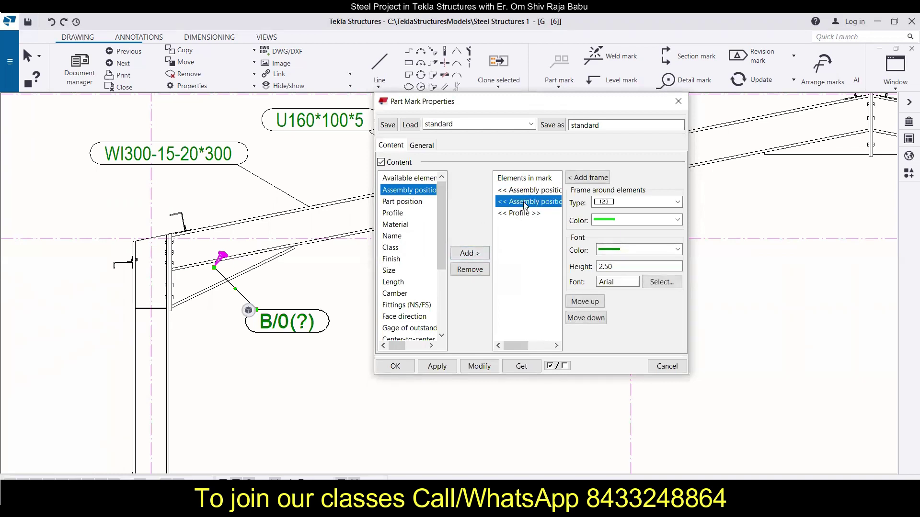
{"action": "left_click", "coordinate": [462, 270]}
{"action": "left_click", "coordinate": [522, 191]}
{"action": "left_click", "coordinate": [459, 271]}
{"action": "left_click", "coordinate": [479, 366]}
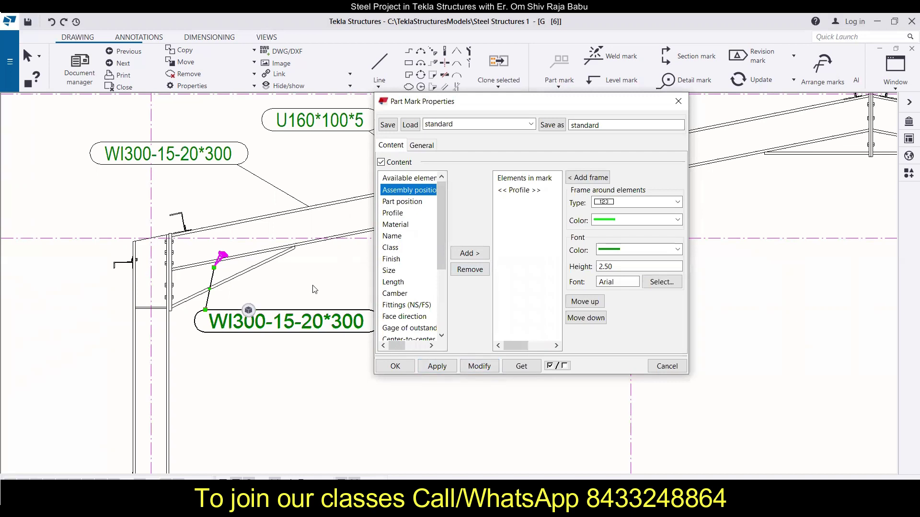
Step: Move the haunch's part mark below and to the right of the haunch, clear of its outline
{"action": "left_click", "coordinate": [280, 355]}
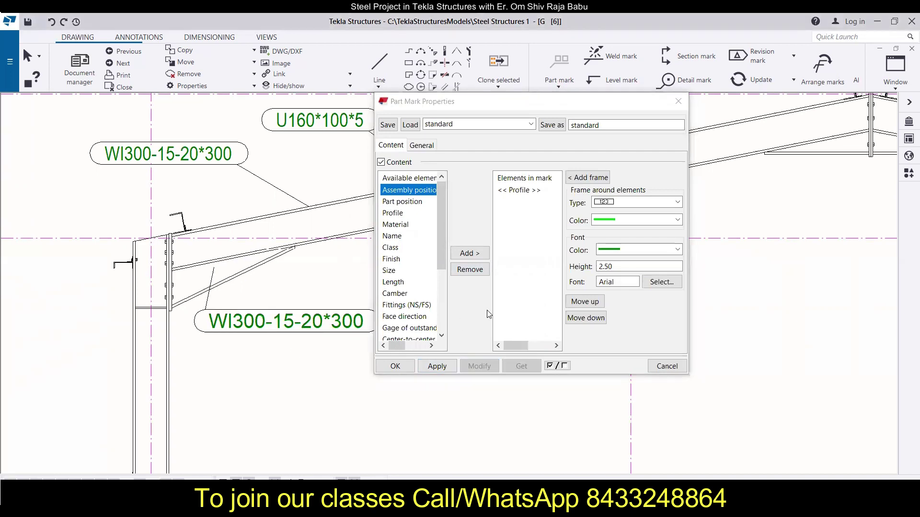
{"action": "left_click", "coordinate": [211, 317]}
{"action": "left_click_drag", "start_coordinate": [205, 311], "coordinate": [261, 320]}
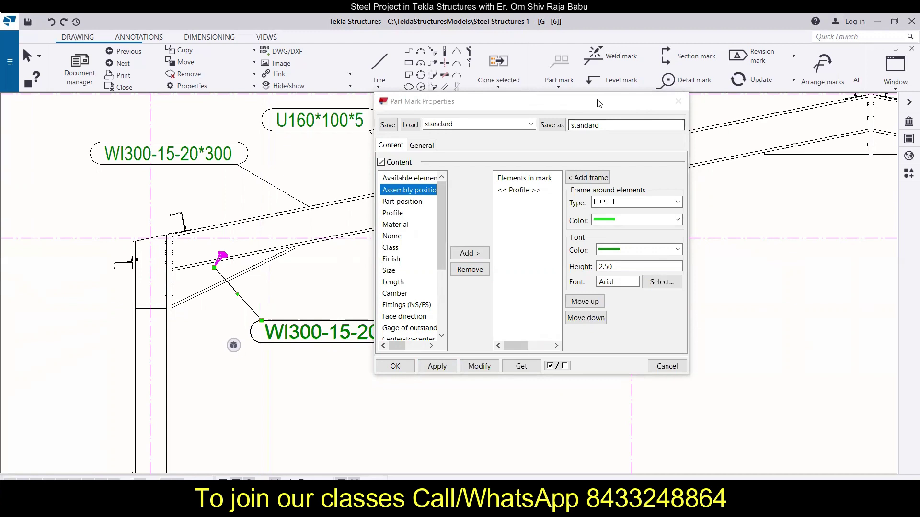
Step: Choose the rectangular frame type around the elements of the haunch's part mark and apply it to the mark
{"action": "left_click_drag", "start_coordinate": [783, 125], "coordinate": [783, 124]}
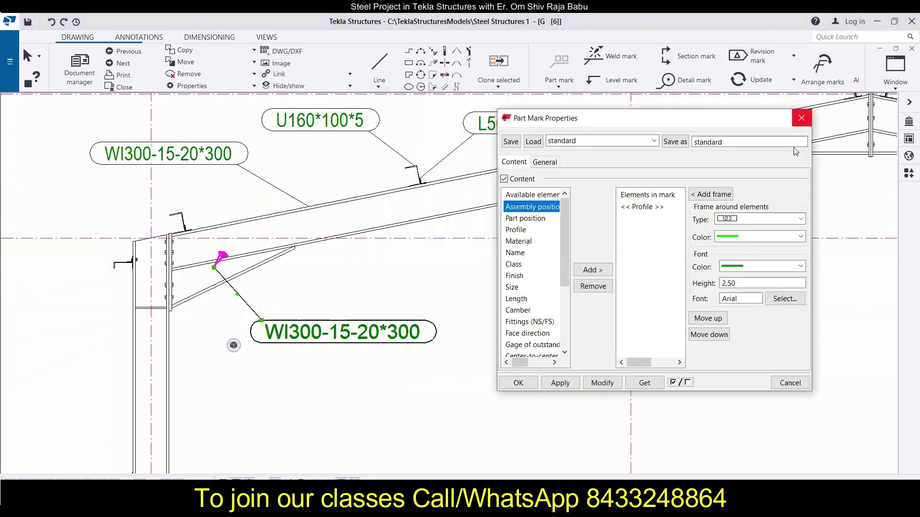
{"action": "left_click", "coordinate": [783, 220]}
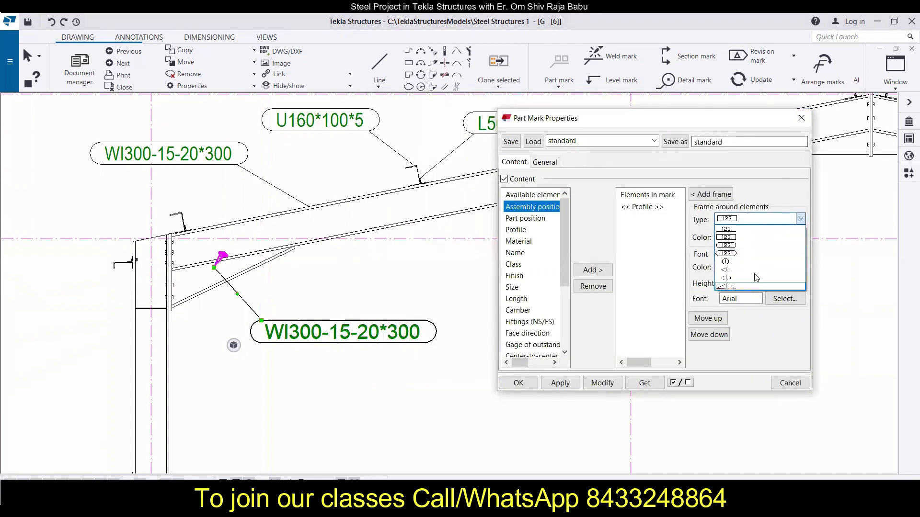
{"action": "left_click", "coordinate": [737, 239]}
{"action": "left_click", "coordinate": [602, 383]}
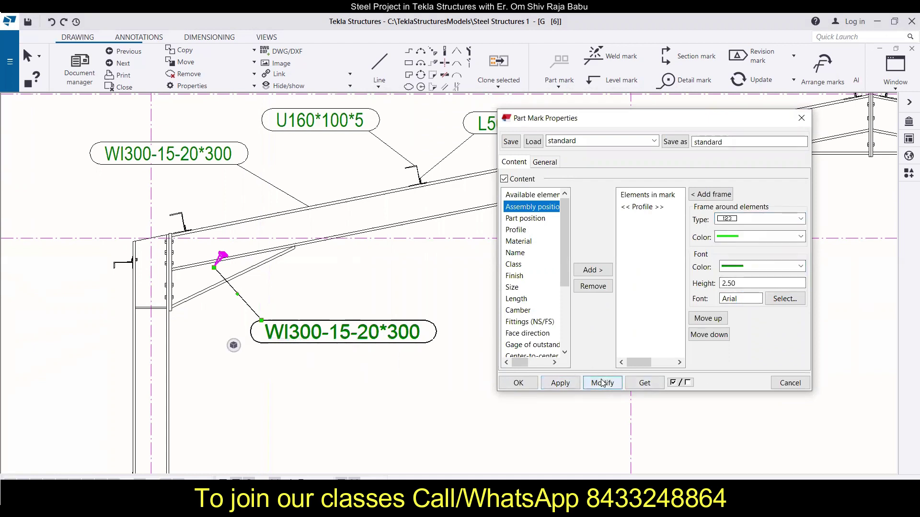
Step: Look over the frame type and font colour choices for the left haunch's part mark and close its properties
{"action": "left_click", "coordinate": [756, 219]}
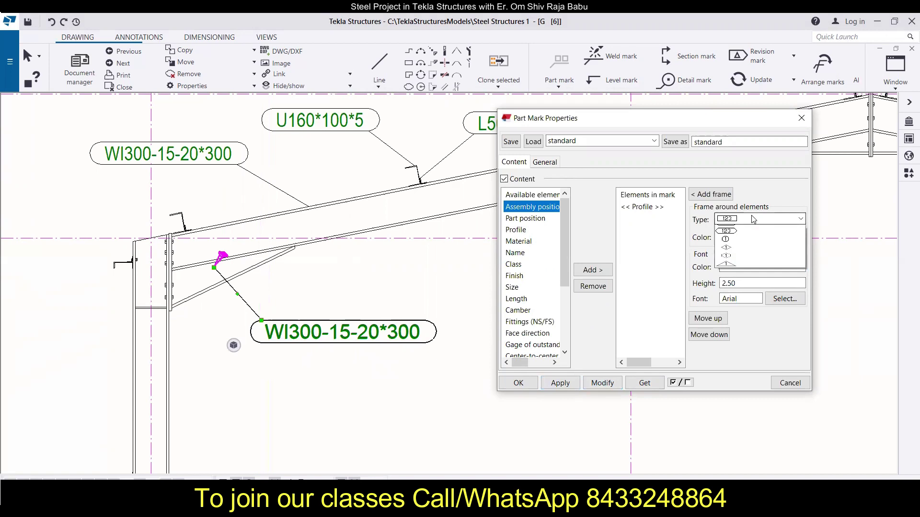
{"action": "left_click", "coordinate": [758, 218]}
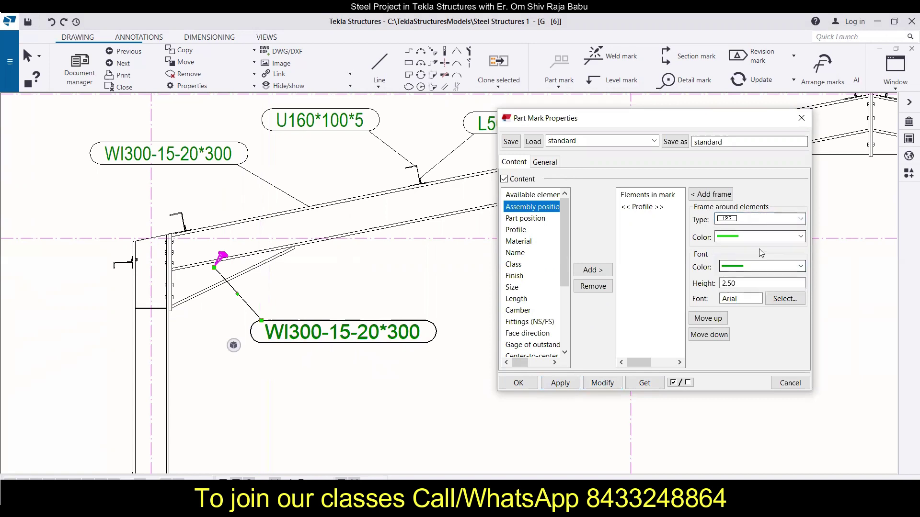
{"action": "left_click", "coordinate": [738, 266]}
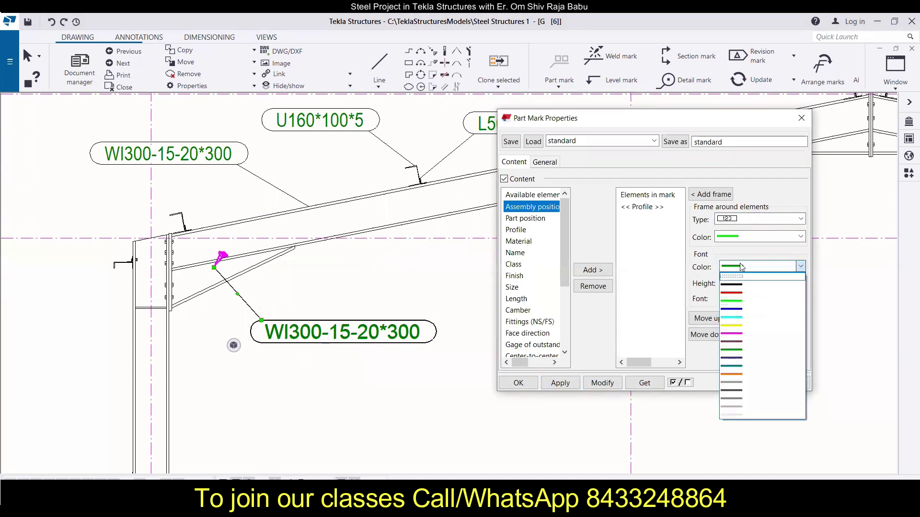
{"action": "left_click", "coordinate": [621, 307]}
{"action": "left_click", "coordinate": [621, 307]}
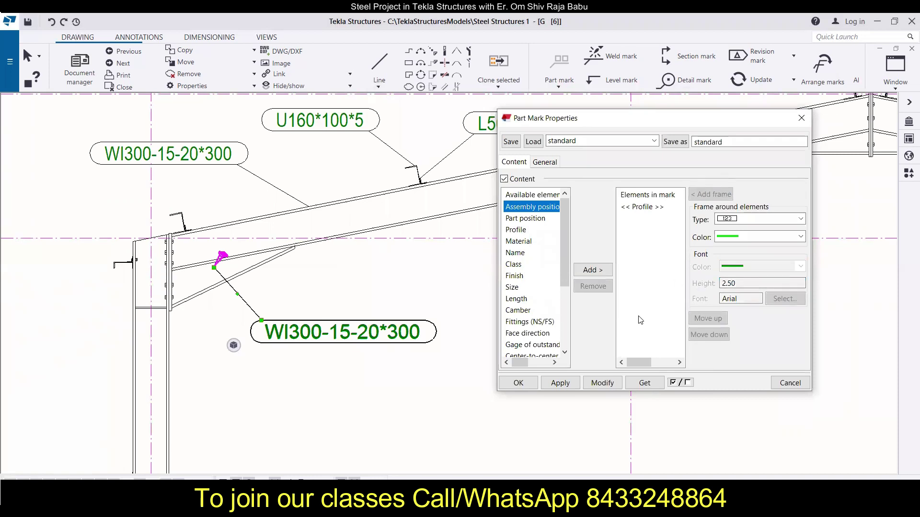
{"action": "left_click", "coordinate": [799, 115]}
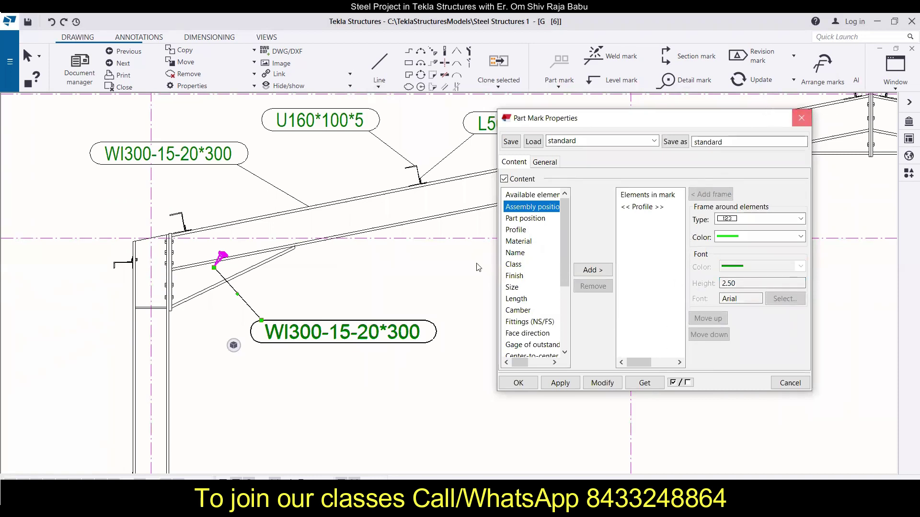
Step: Add a part mark to the left horizontal plate beneath the ridge using the view properties and open the mark's properties
{"action": "scroll", "coordinate": [242, 202], "scroll_direction": "down", "scroll_amount": 5}
{"action": "scroll", "coordinate": [432, 187], "scroll_direction": "up", "scroll_amount": 5}
{"action": "left_click", "coordinate": [429, 194]}
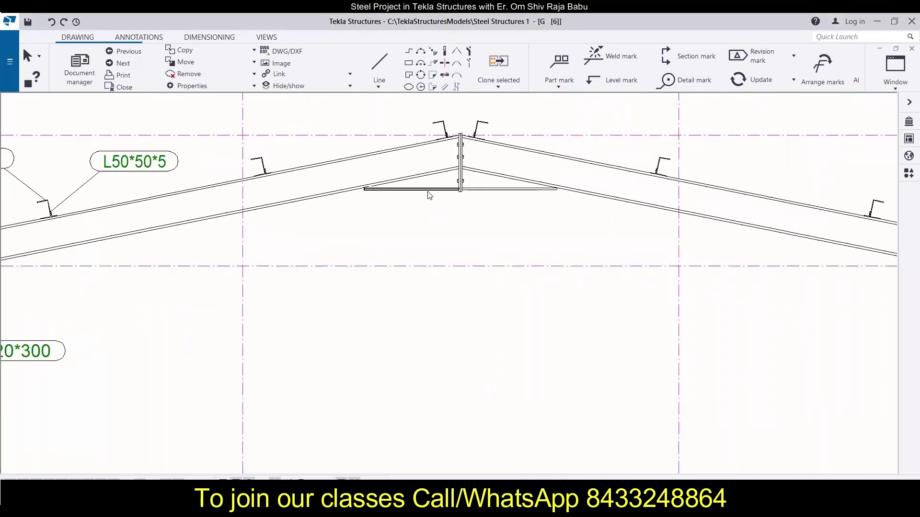
{"action": "double_click", "coordinate": [418, 190]}
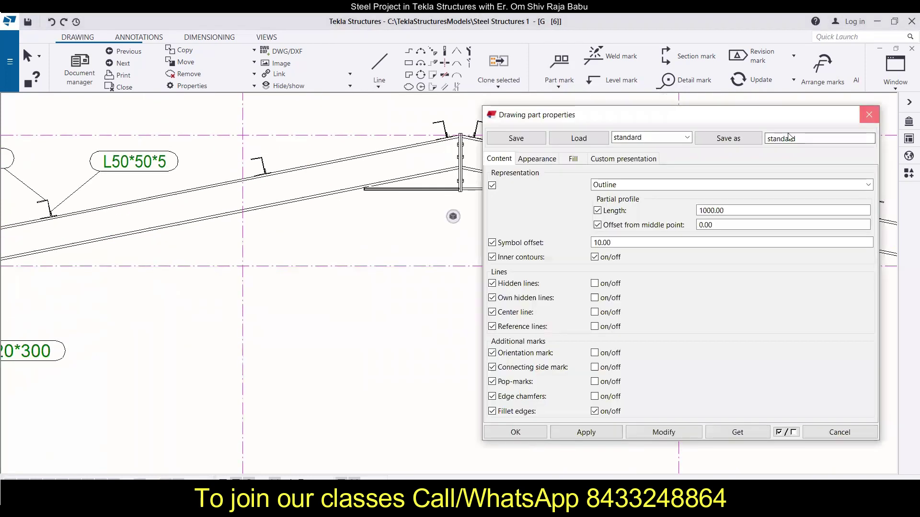
{"action": "key", "text": "Escape"}
{"action": "right_click", "coordinate": [417, 191]}
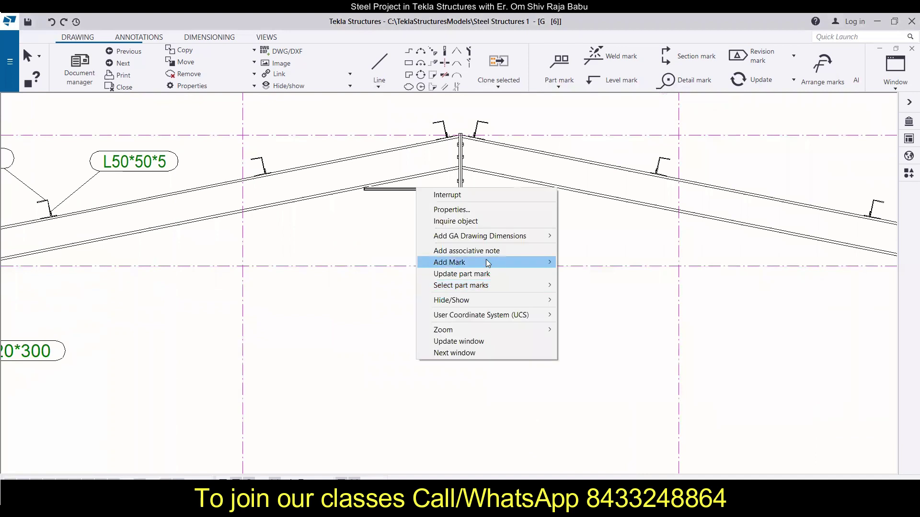
{"action": "mouse_move", "coordinate": [487, 263]}
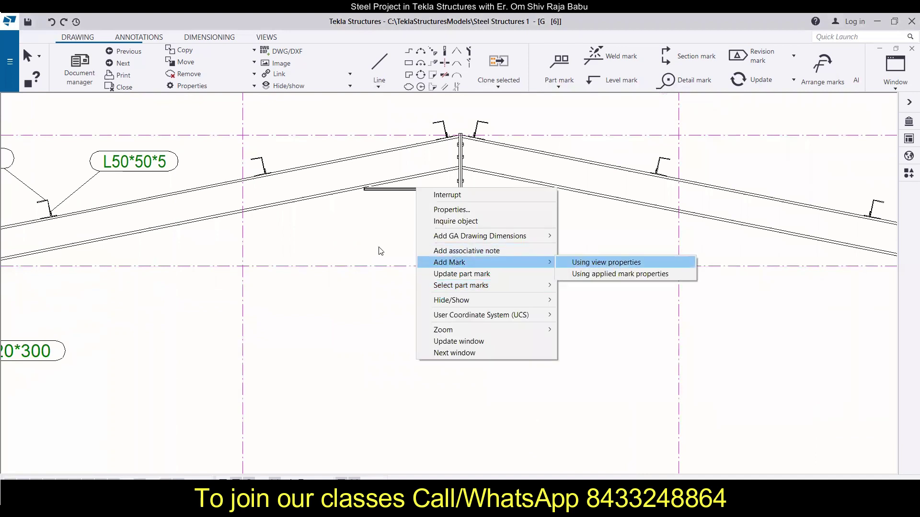
{"action": "key", "text": "Return"}
{"action": "left_click", "coordinate": [450, 242]}
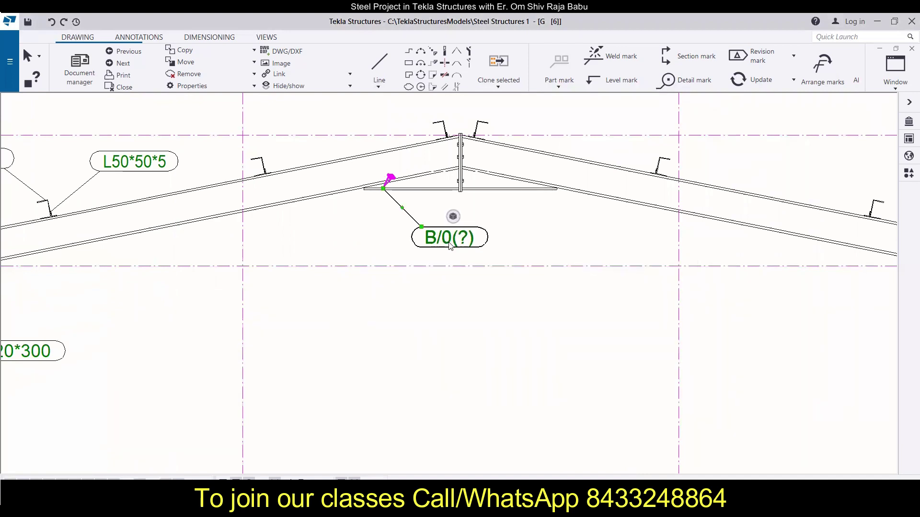
Step: Replace Assembly position with Profile in the ridge plate's part mark, and move the mark left to sit beneath the left rafter
{"action": "left_click", "coordinate": [592, 287]}
{"action": "left_click", "coordinate": [515, 229]}
{"action": "left_click", "coordinate": [593, 269]}
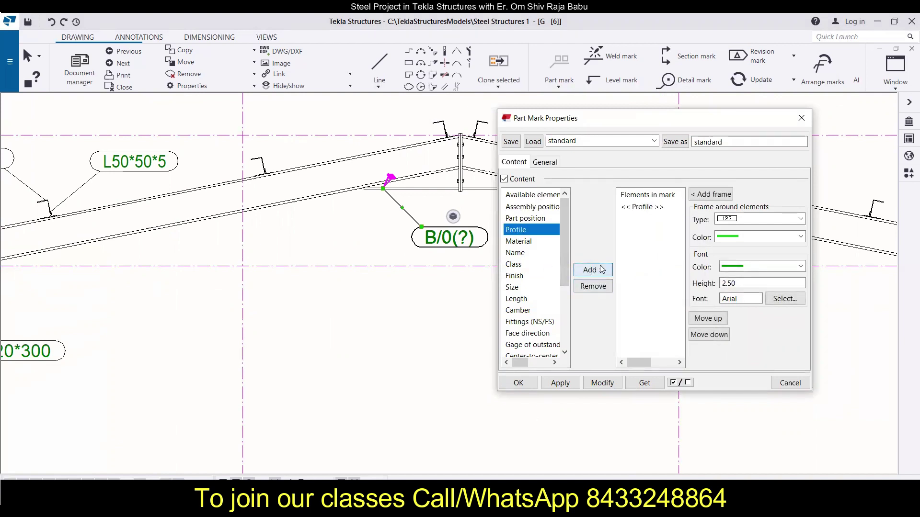
{"action": "left_click", "coordinate": [603, 384]}
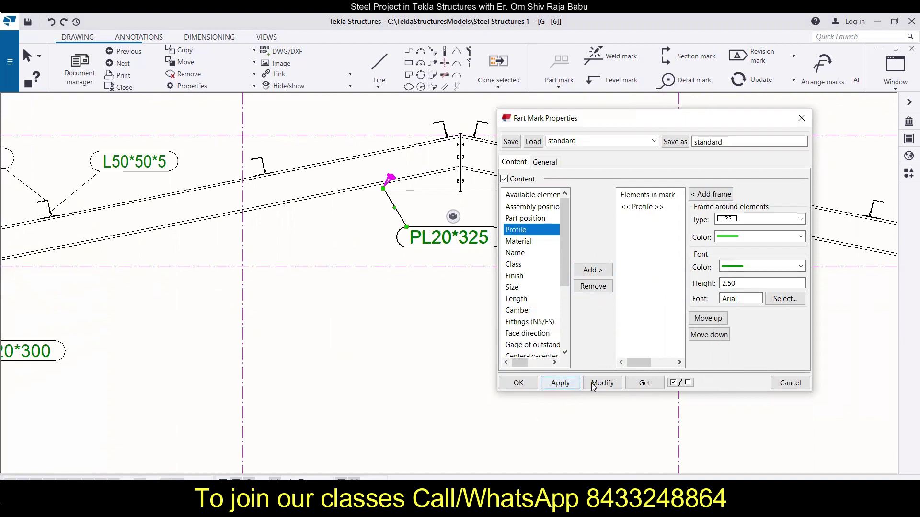
{"action": "left_click_drag", "start_coordinate": [407, 227], "coordinate": [283, 226]}
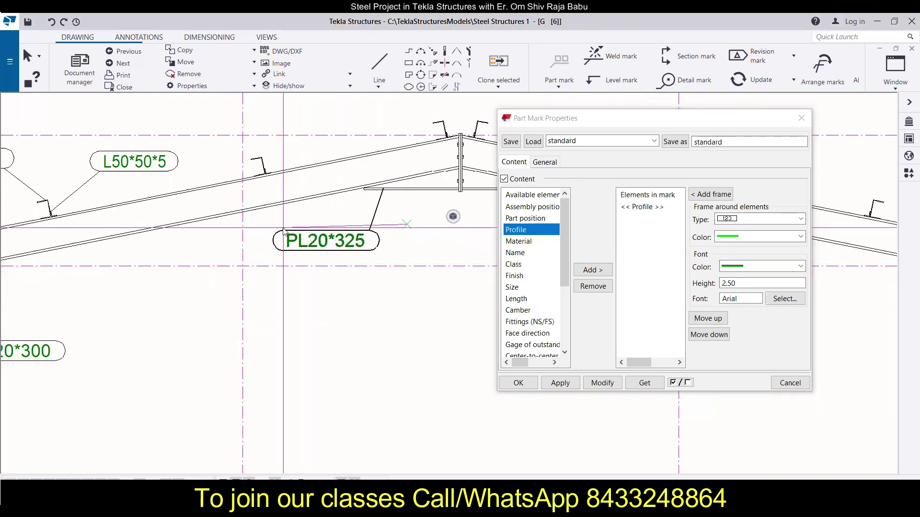
{"action": "left_click", "coordinate": [532, 384]}
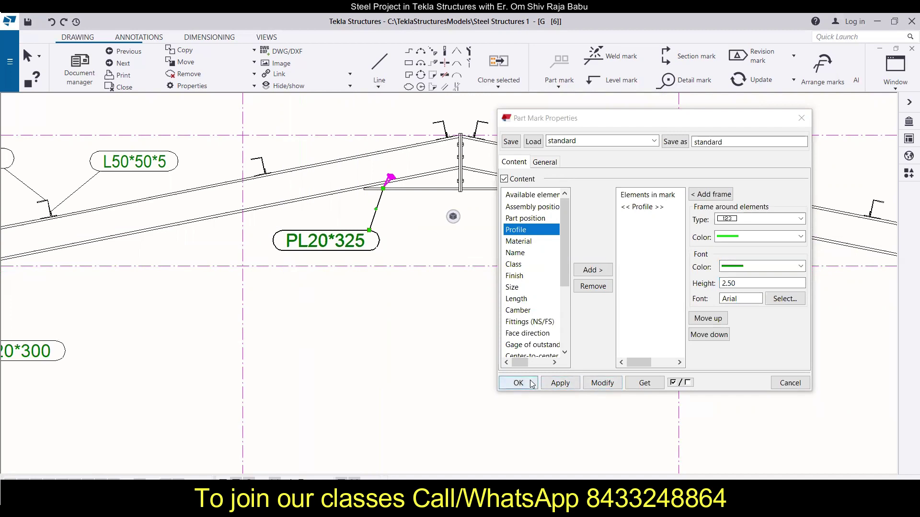
Step: Examine the GRID 1 frame from the left haunch to the right haunch for members that still need part marks
{"action": "scroll", "coordinate": [366, 293], "scroll_direction": "down", "scroll_amount": 5}
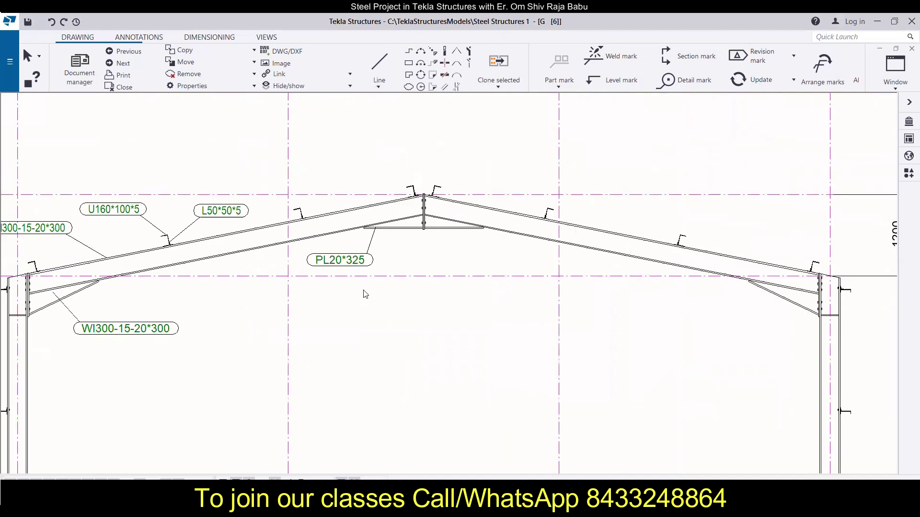
{"action": "scroll", "coordinate": [365, 292], "scroll_direction": "down", "scroll_amount": 1}
{"action": "scroll", "coordinate": [358, 135], "scroll_direction": "down", "scroll_amount": 2}
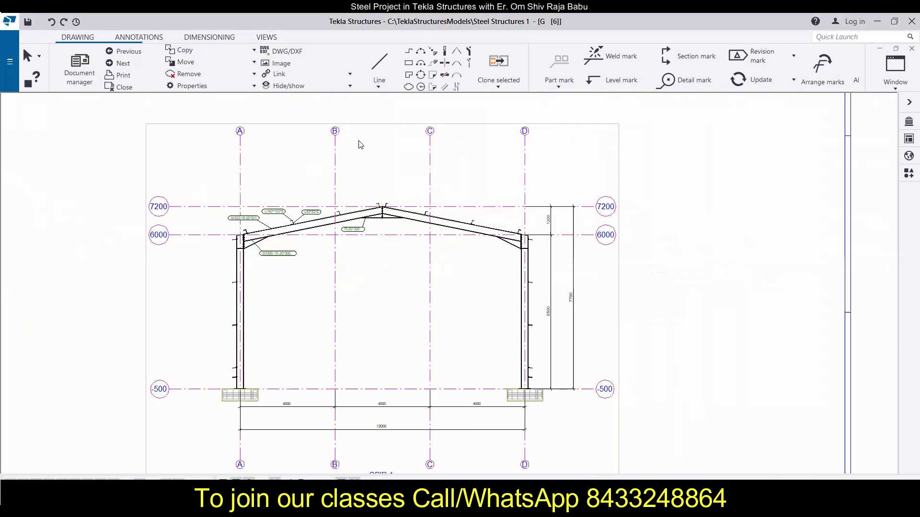
{"action": "scroll", "coordinate": [399, 213], "scroll_direction": "up", "scroll_amount": 5}
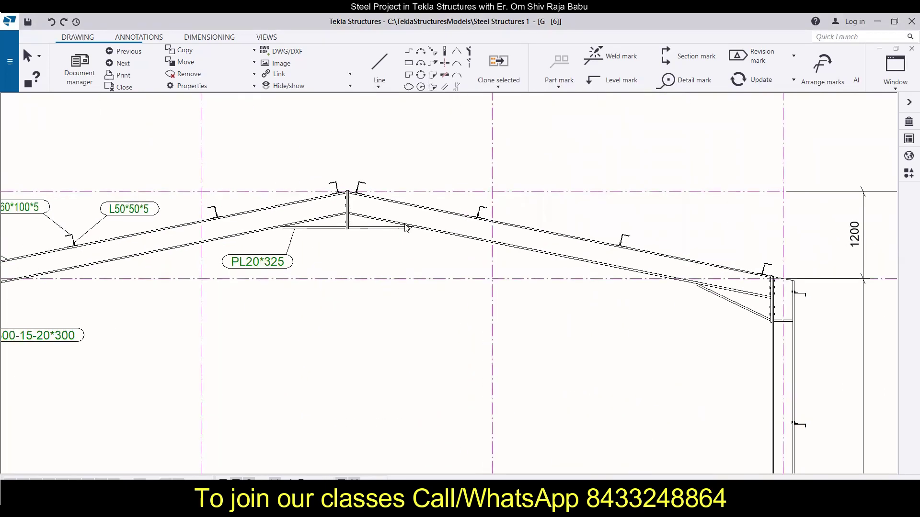
{"action": "scroll", "coordinate": [407, 228], "scroll_direction": "down", "scroll_amount": 2}
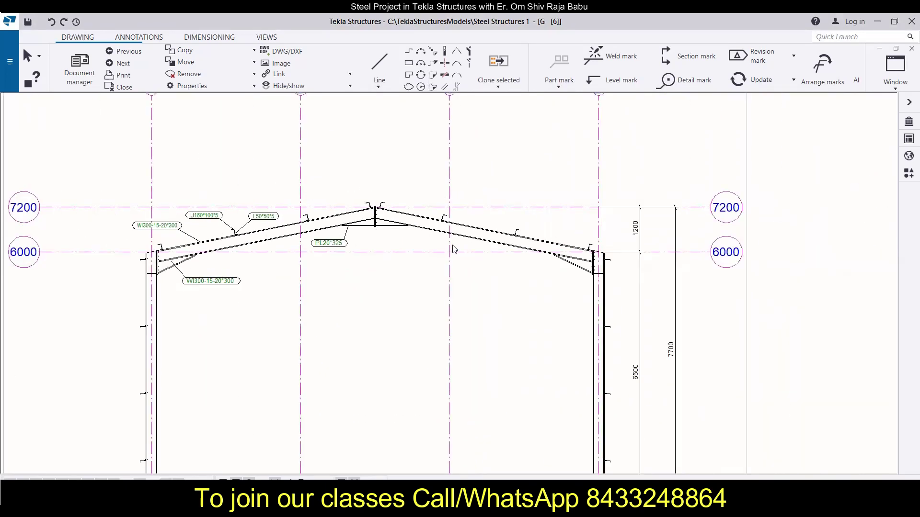
{"action": "scroll", "coordinate": [449, 241], "scroll_direction": "up", "scroll_amount": 3}
{"action": "scroll", "coordinate": [449, 241], "scroll_direction": "down", "scroll_amount": 3}
{"action": "scroll", "coordinate": [599, 268], "scroll_direction": "up", "scroll_amount": 4}
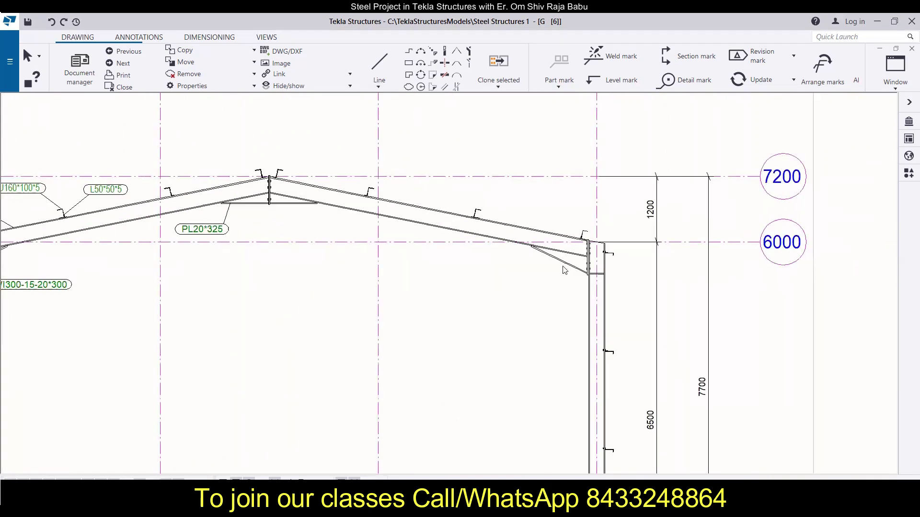
{"action": "scroll", "coordinate": [570, 267], "scroll_direction": "down", "scroll_amount": 3}
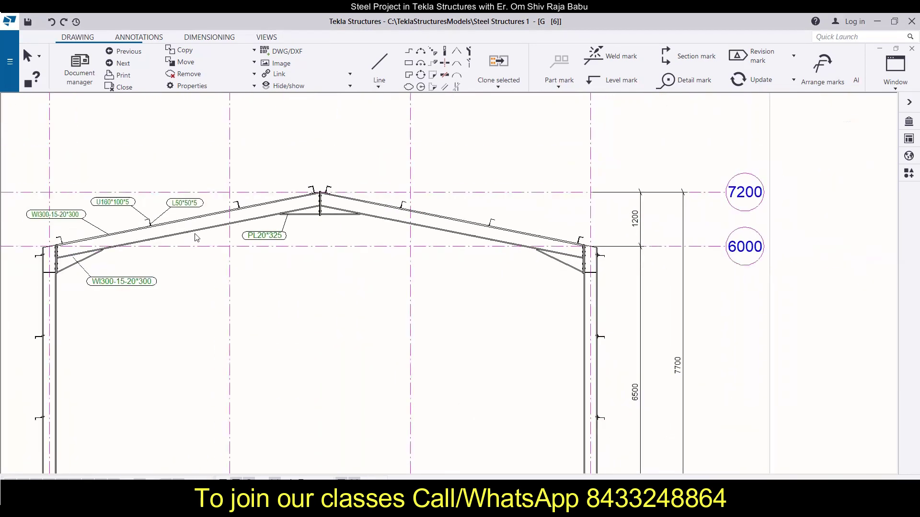
Step: Add a part mark to the left column's stiffener plate below the haunch using the view properties and open the mark's properties
{"action": "scroll", "coordinate": [196, 238], "scroll_direction": "down", "scroll_amount": 3}
{"action": "scroll", "coordinate": [140, 257], "scroll_direction": "up", "scroll_amount": 4}
{"action": "scroll", "coordinate": [178, 233], "scroll_direction": "up", "scroll_amount": 4}
{"action": "left_click", "coordinate": [221, 198]}
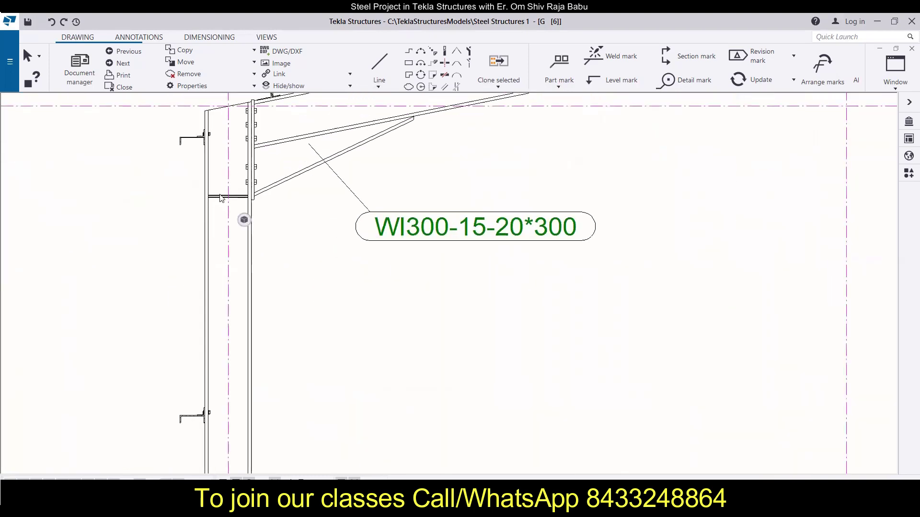
{"action": "right_click", "coordinate": [221, 197]}
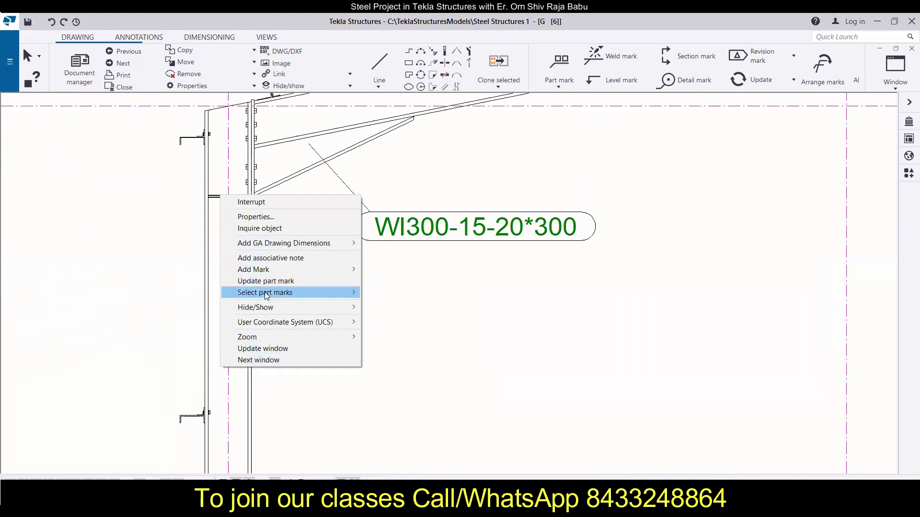
{"action": "mouse_move", "coordinate": [287, 269]}
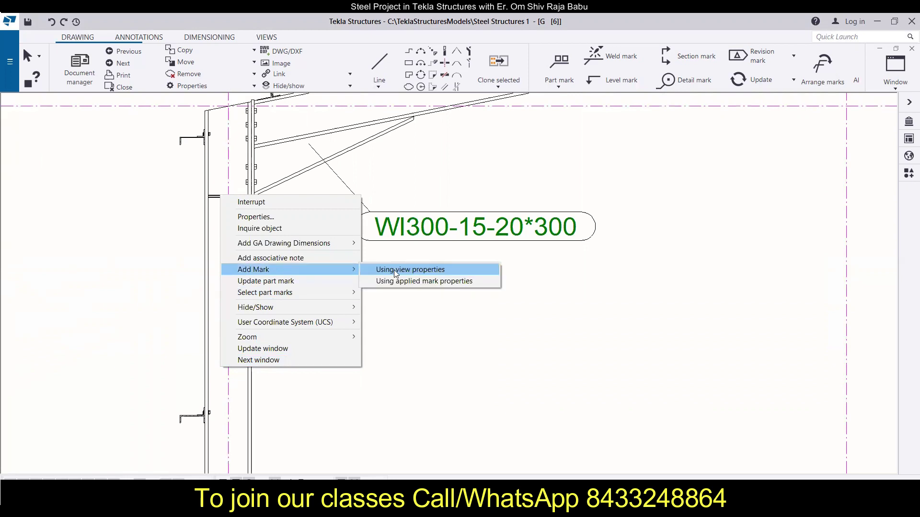
{"action": "left_click", "coordinate": [393, 269]}
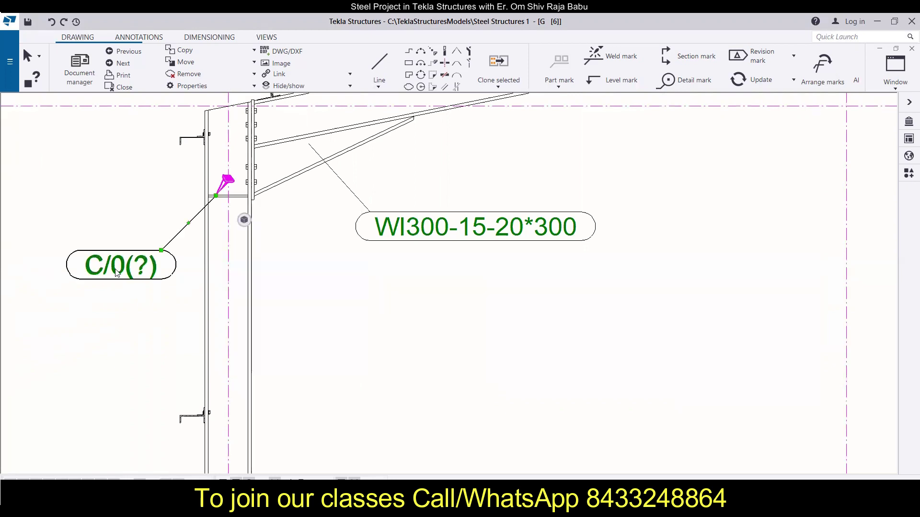
{"action": "key", "text": "alt+Return"}
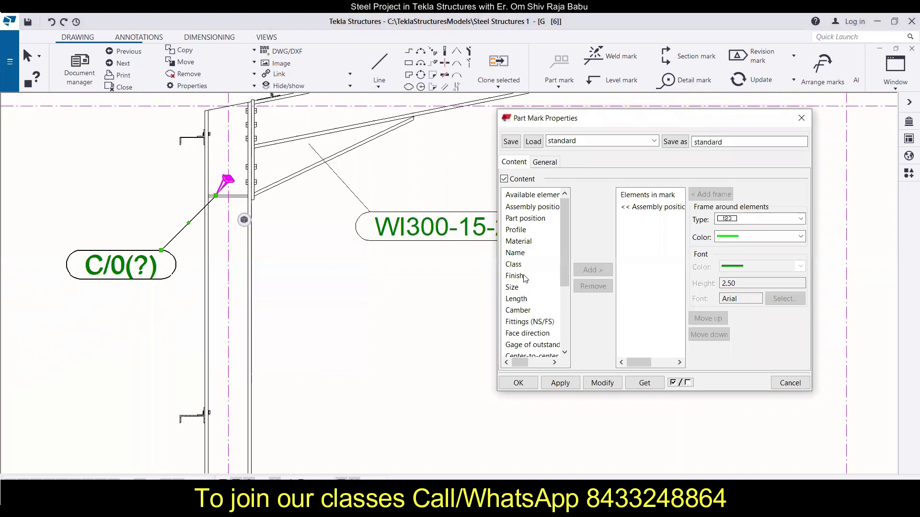
Step: Add Profile to the stiffener plate's part mark, remove Assembly position from it, and apply the change to the mark
{"action": "left_click", "coordinate": [520, 232]}
{"action": "double_click", "coordinate": [533, 230]}
{"action": "left_click", "coordinate": [664, 211]}
{"action": "left_click", "coordinate": [599, 292]}
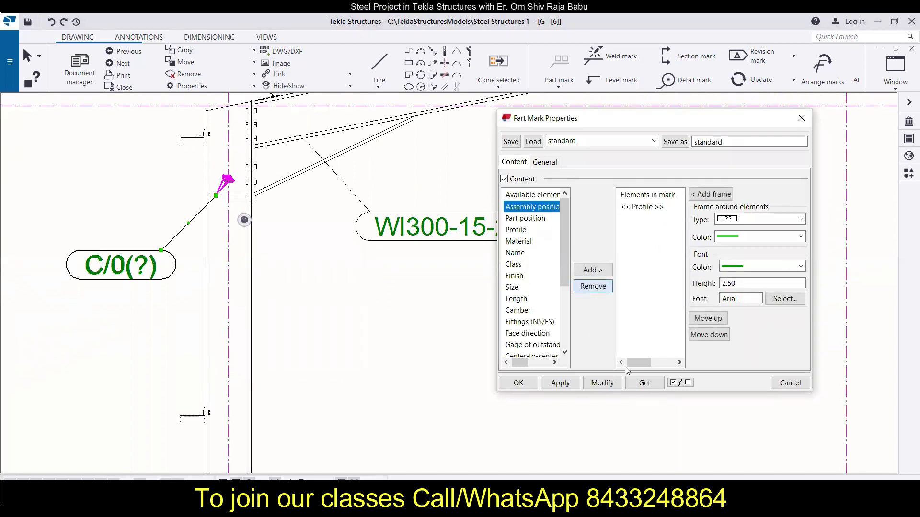
{"action": "left_click", "coordinate": [602, 383]}
{"action": "left_click", "coordinate": [100, 282]}
Step: Move the stiffener plate's part mark further left, clear of the left column, and close the part mark properties
{"action": "scroll", "coordinate": [101, 281], "scroll_direction": "down", "scroll_amount": 3}
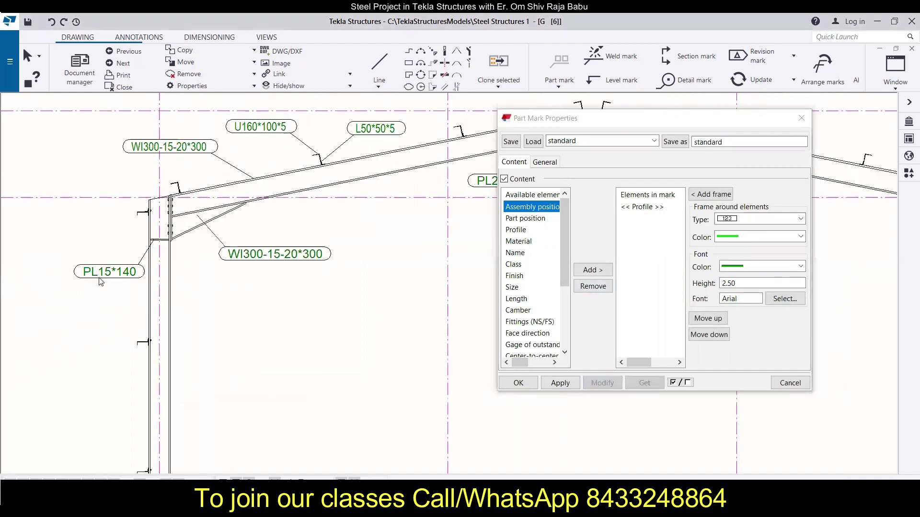
{"action": "scroll", "coordinate": [226, 298], "scroll_direction": "down", "scroll_amount": 1}
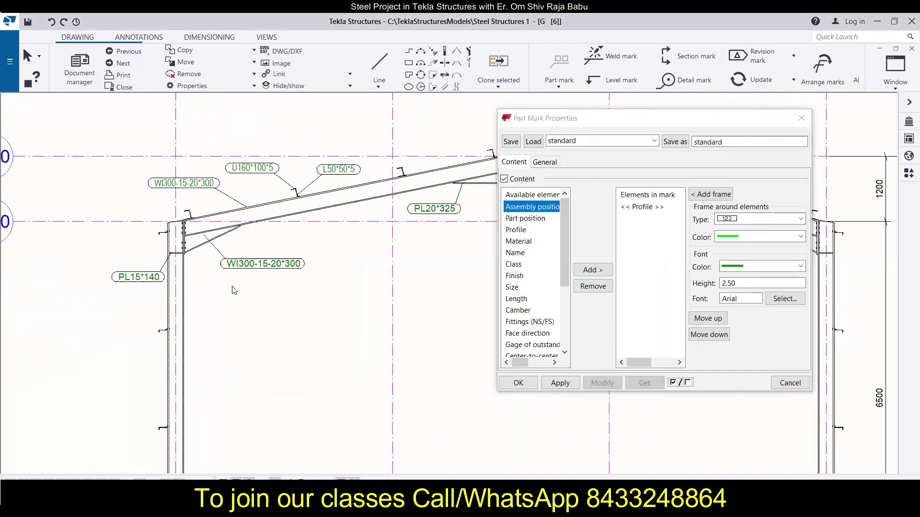
{"action": "scroll", "coordinate": [233, 290], "scroll_direction": "down", "scroll_amount": 1}
{"action": "scroll", "coordinate": [193, 287], "scroll_direction": "up", "scroll_amount": 2}
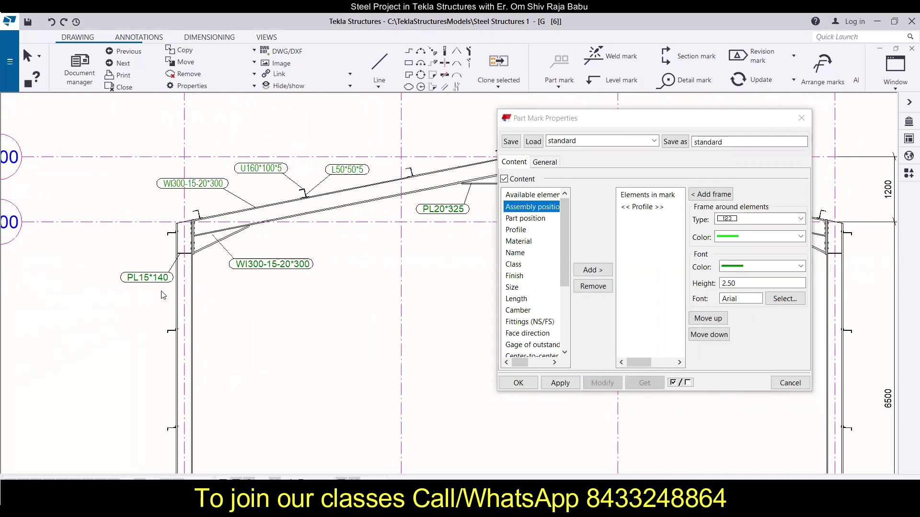
{"action": "scroll", "coordinate": [161, 295], "scroll_direction": "up", "scroll_amount": 2}
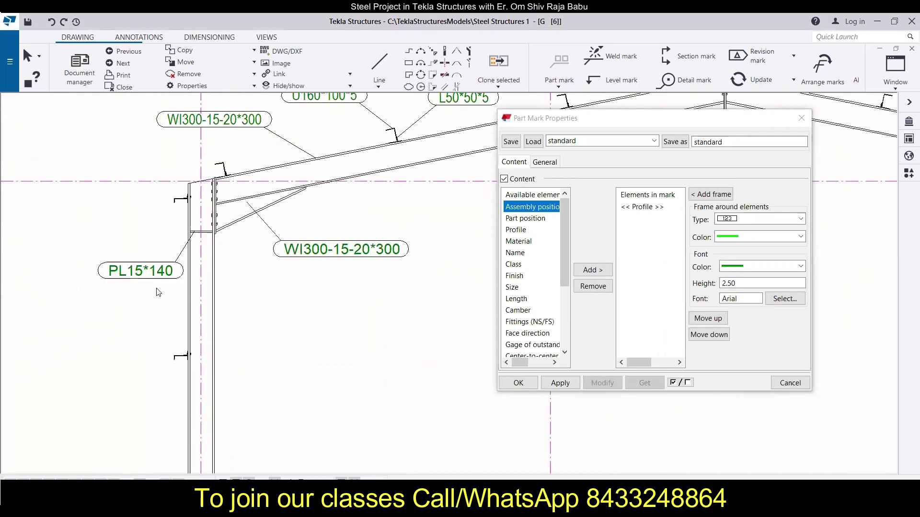
{"action": "left_click", "coordinate": [174, 262]}
{"action": "left_click_drag", "start_coordinate": [175, 262], "coordinate": [129, 265]}
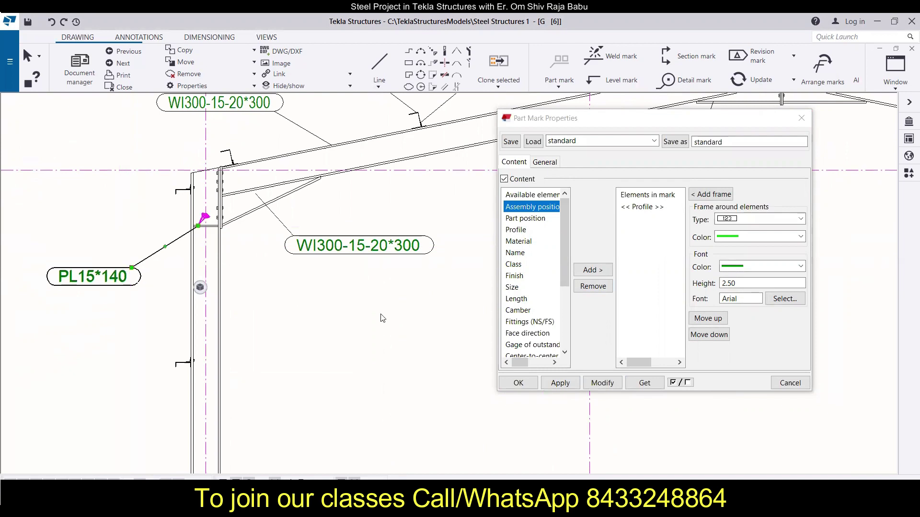
{"action": "left_click", "coordinate": [332, 325]}
{"action": "scroll", "coordinate": [334, 360], "scroll_direction": "down", "scroll_amount": 3}
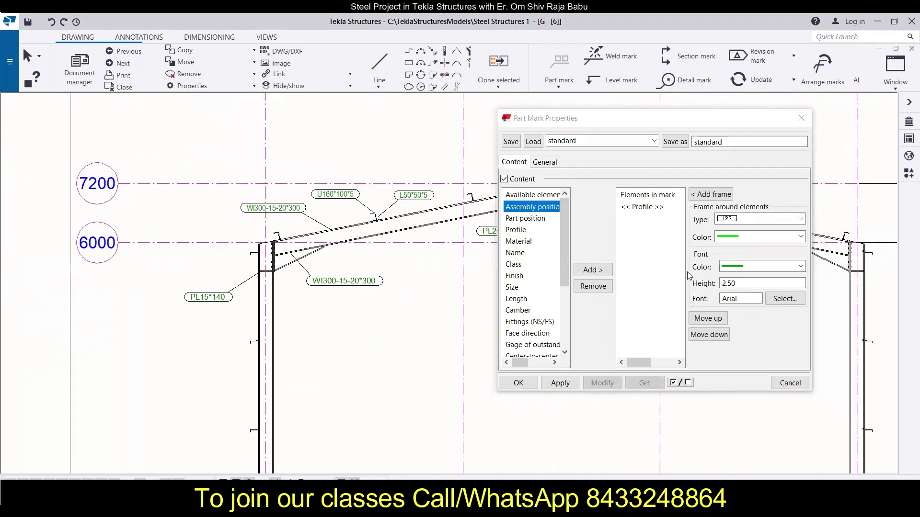
{"action": "left_click", "coordinate": [798, 120]}
Step: Add a part mark to the left column of the GRID 1 frame using the view properties
{"action": "scroll", "coordinate": [438, 308], "scroll_direction": "down", "scroll_amount": 4}
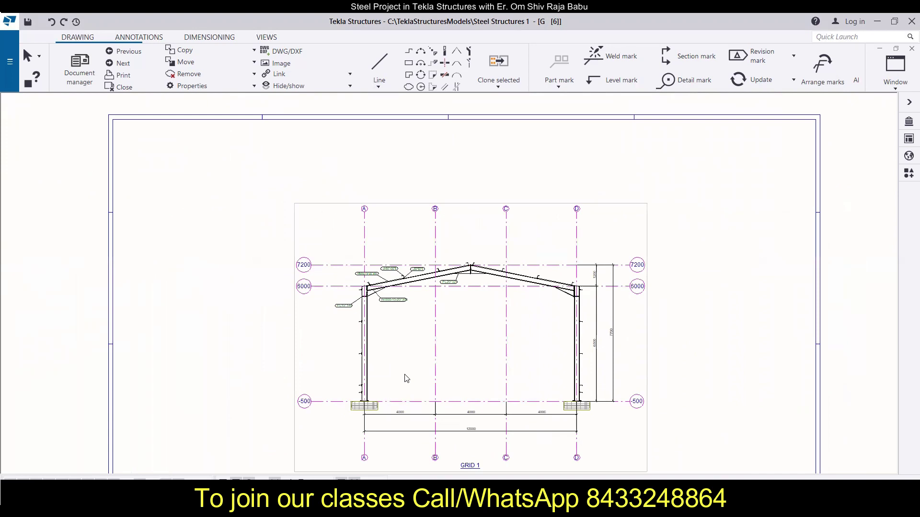
{"action": "scroll", "coordinate": [444, 387], "scroll_direction": "up", "scroll_amount": 2}
{"action": "mouse_move", "coordinate": [327, 360]}
{"action": "middle_mouse_down"}
{"action": "mouse_move", "coordinate": [310, 318]}
{"action": "mouse_move", "coordinate": [321, 292]}
{"action": "middle_mouse_up"}
{"action": "scroll", "coordinate": [309, 281], "scroll_direction": "up", "scroll_amount": 2}
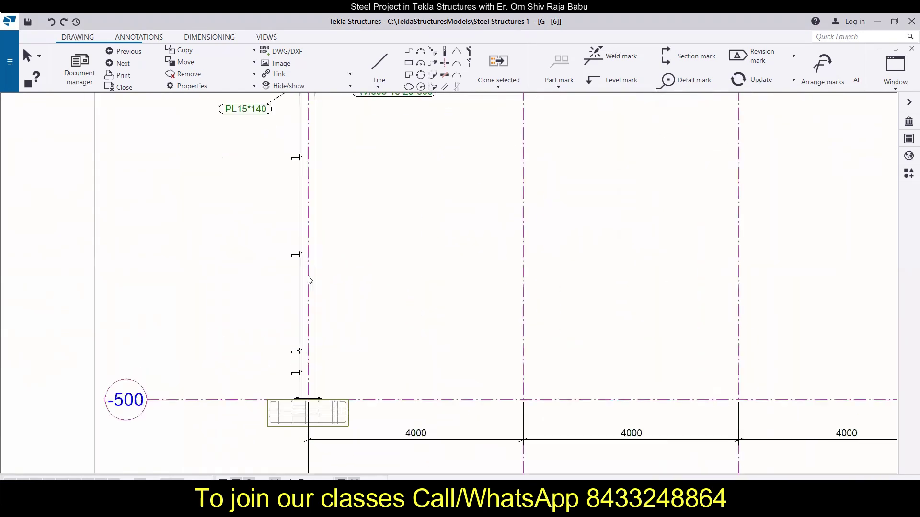
{"action": "left_click", "coordinate": [302, 220]}
{"action": "right_click", "coordinate": [302, 220]}
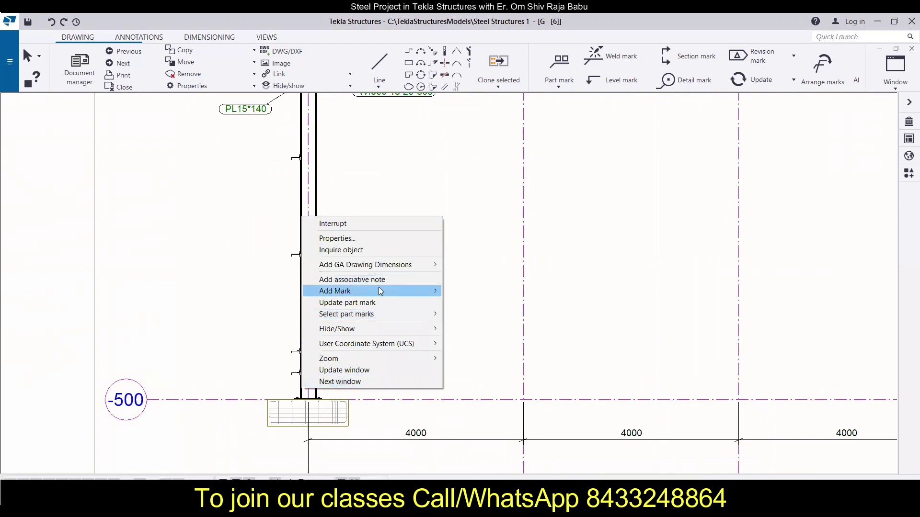
{"action": "mouse_move", "coordinate": [383, 291]}
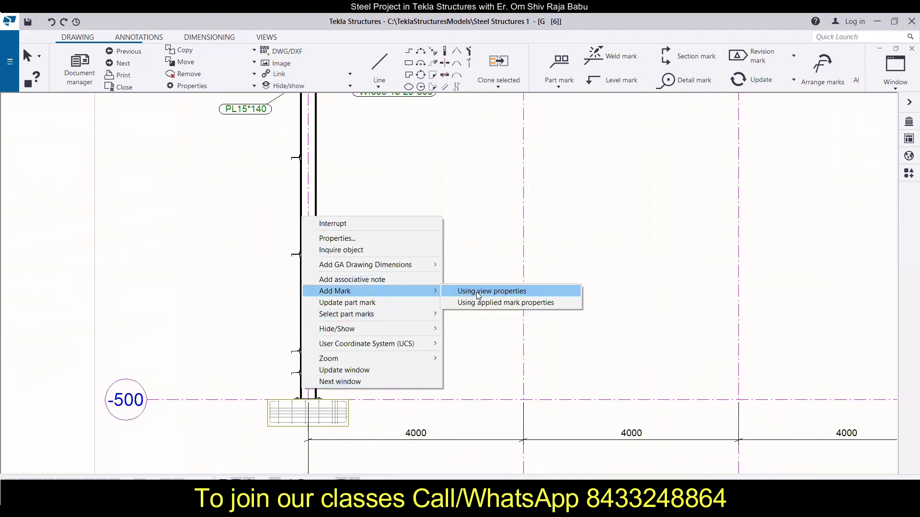
{"action": "left_click", "coordinate": [478, 292]}
{"action": "left_click", "coordinate": [322, 352]}
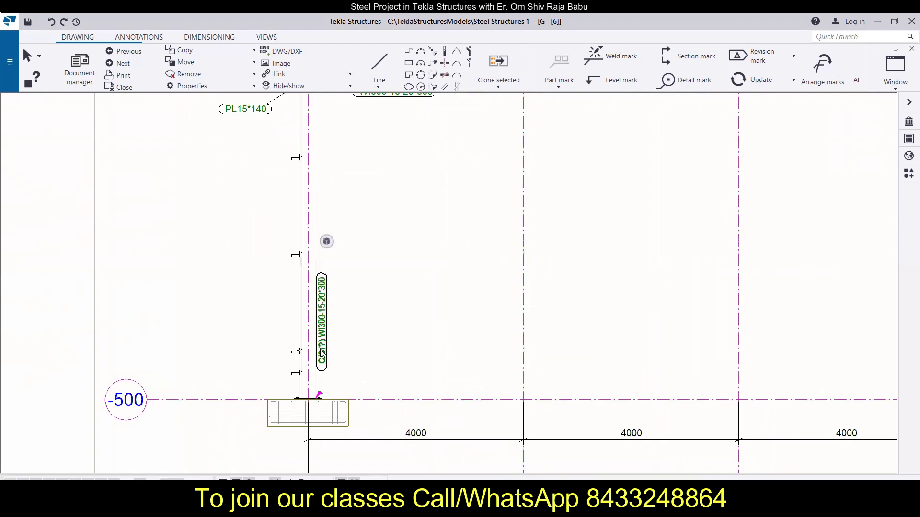
Step: Open the left column's part mark properties and remove Assembly position from the mark's elements
{"action": "double_click", "coordinate": [322, 334]}
{"action": "left_click", "coordinate": [601, 383]}
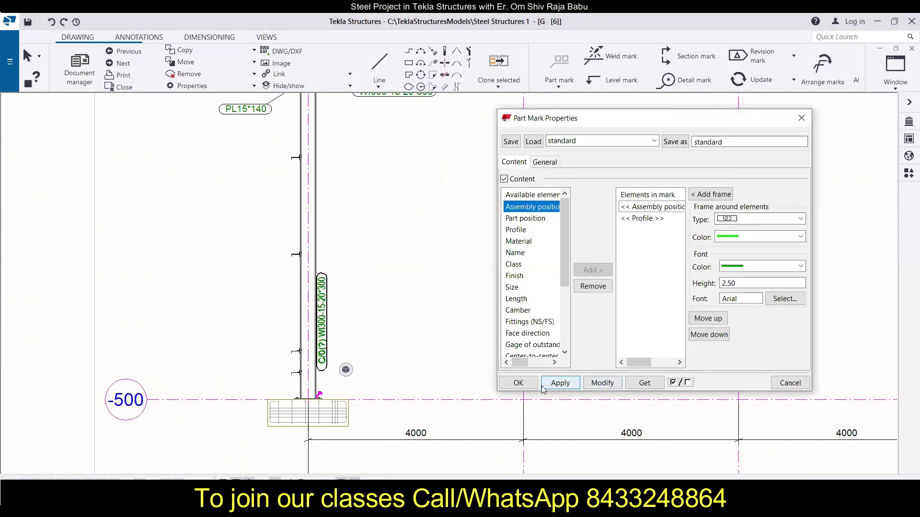
{"action": "left_click", "coordinate": [593, 286]}
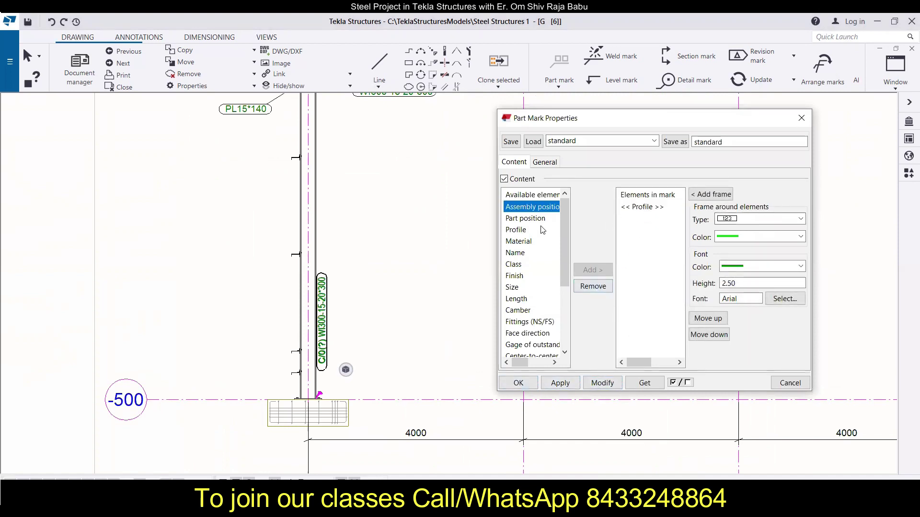
Step: Try Material as an extra element in the left column's part mark, then remove it from the elements
{"action": "left_click", "coordinate": [523, 242]}
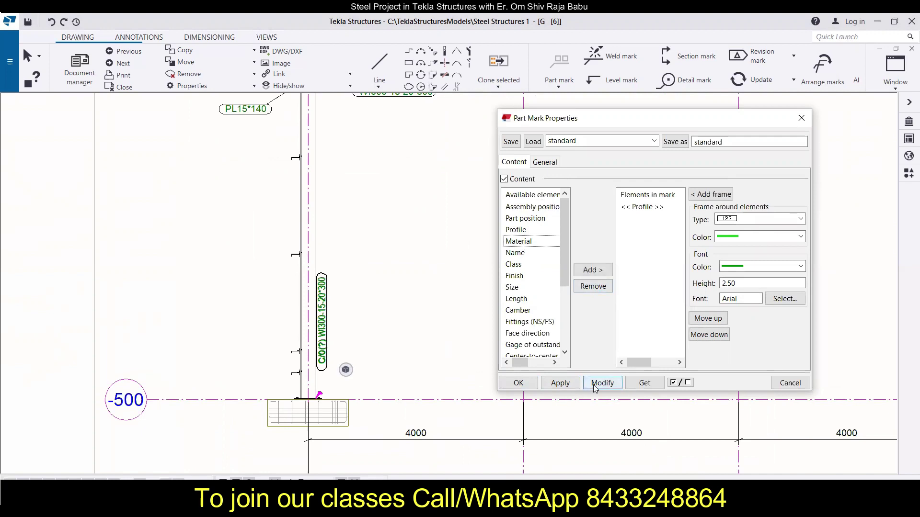
{"action": "left_click", "coordinate": [592, 270]}
{"action": "left_click", "coordinate": [602, 383]}
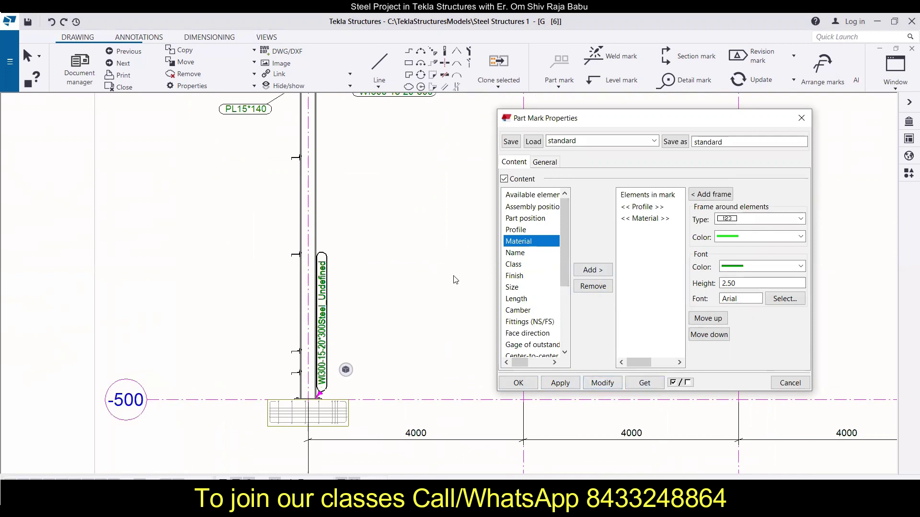
{"action": "left_click", "coordinate": [647, 218]}
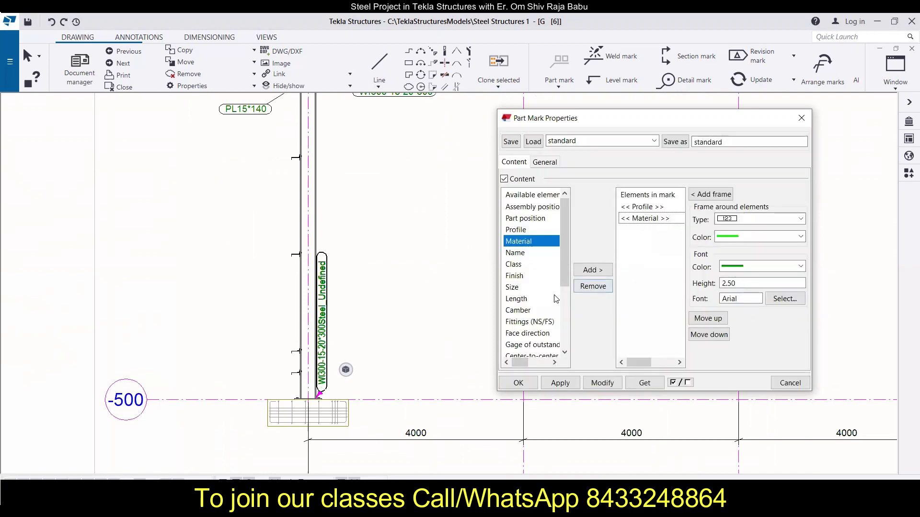
{"action": "left_click", "coordinate": [593, 286]}
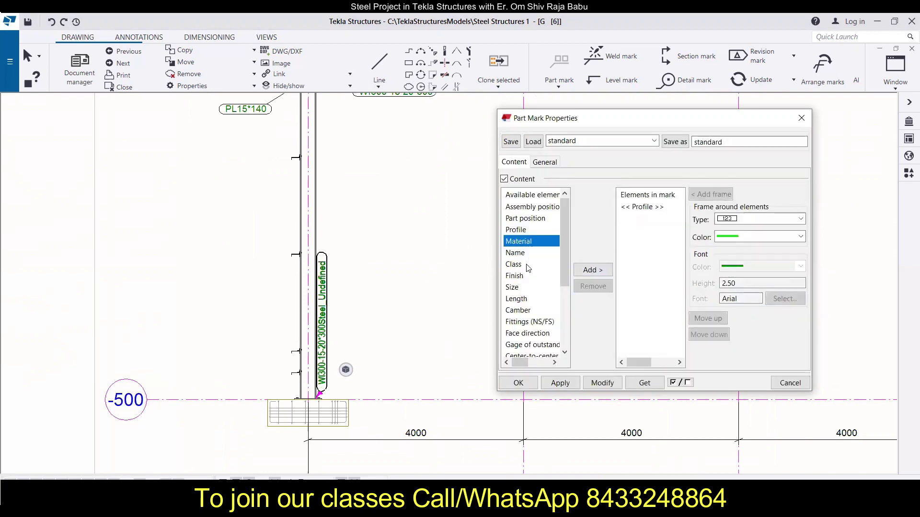
Step: Try Class as an extra element in the left column's part mark, then remove it and apply the Profile-only content
{"action": "left_click", "coordinate": [583, 274]}
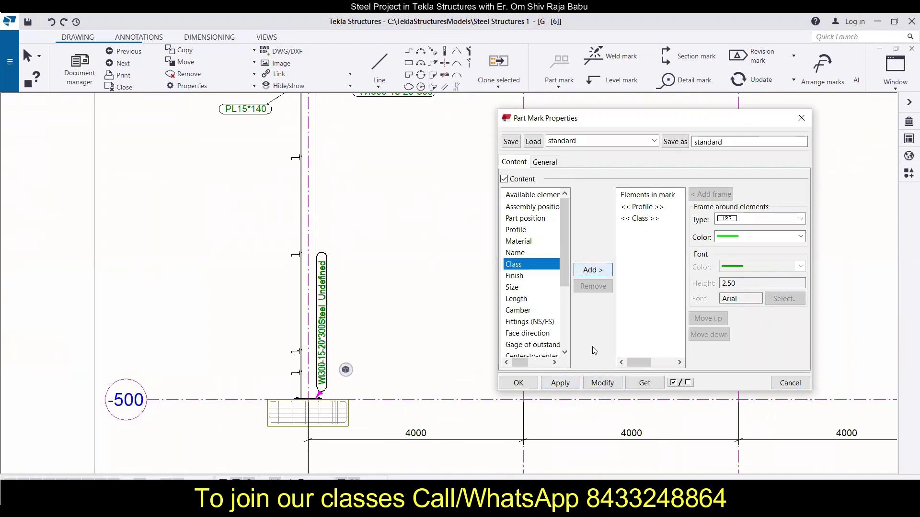
{"action": "left_click", "coordinate": [602, 383]}
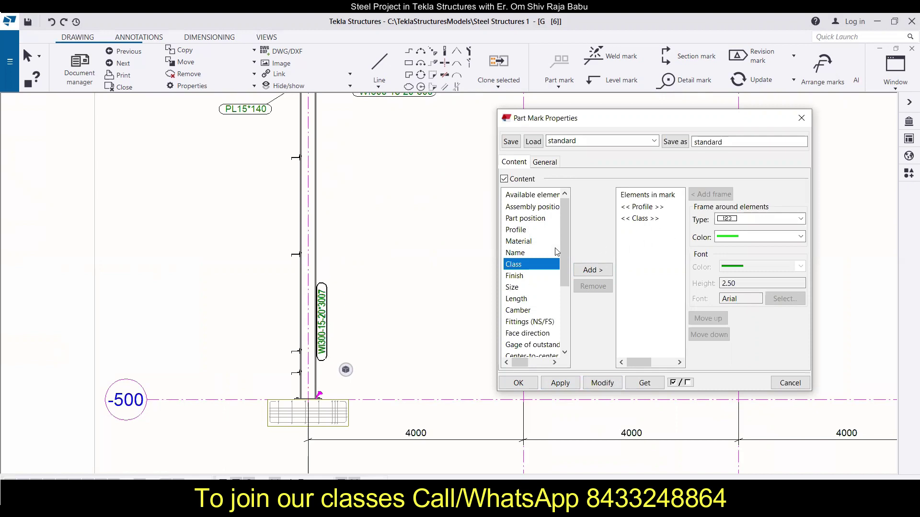
{"action": "left_click", "coordinate": [642, 218]}
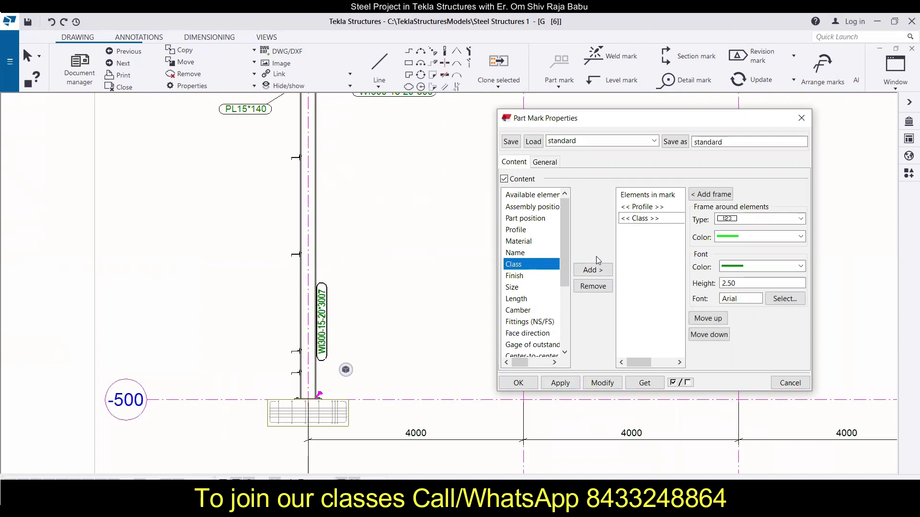
{"action": "left_click", "coordinate": [593, 288]}
{"action": "left_click", "coordinate": [602, 383]}
{"action": "left_click", "coordinate": [390, 258]}
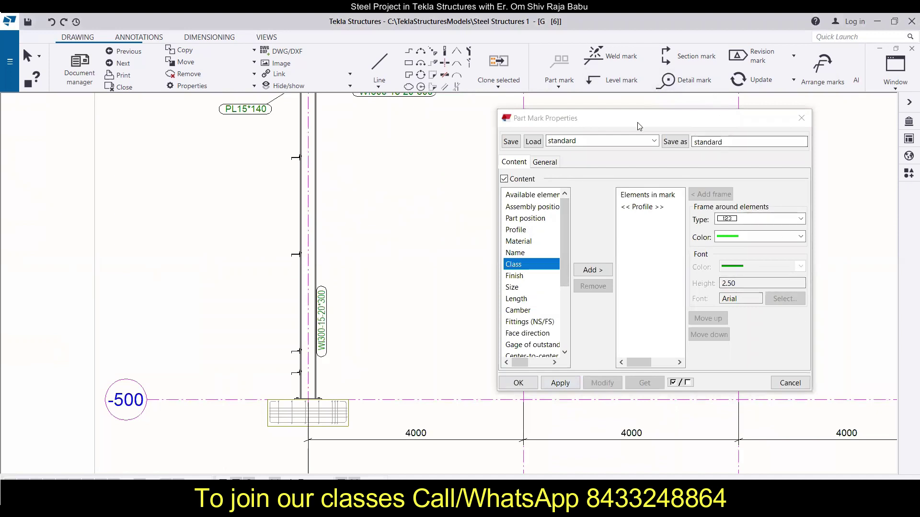
Step: Move the left column's part mark up to about the column's mid-height and close the part mark properties
{"action": "left_click_drag", "start_coordinate": [639, 125], "coordinate": [601, 144]}
{"action": "left_click", "coordinate": [321, 322]}
{"action": "left_click_drag", "start_coordinate": [316, 305], "coordinate": [318, 150]}
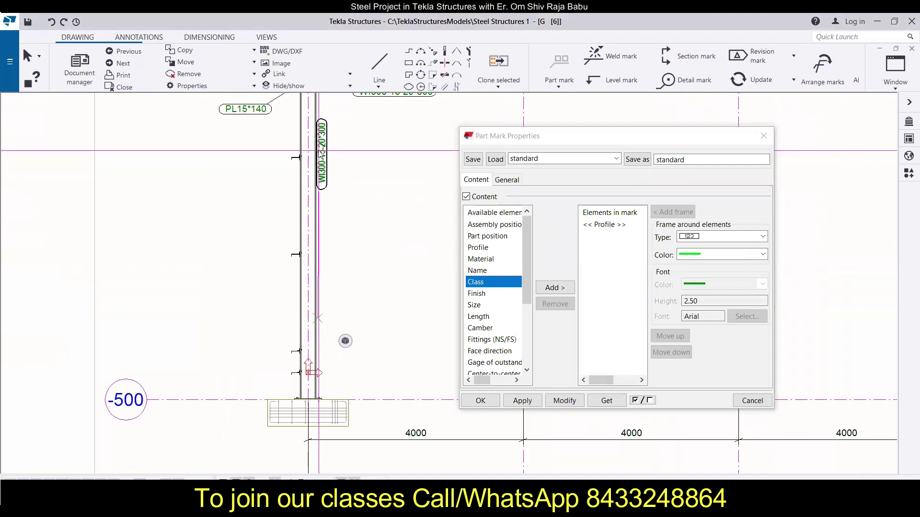
{"action": "scroll", "coordinate": [369, 331], "scroll_direction": "down", "scroll_amount": 4}
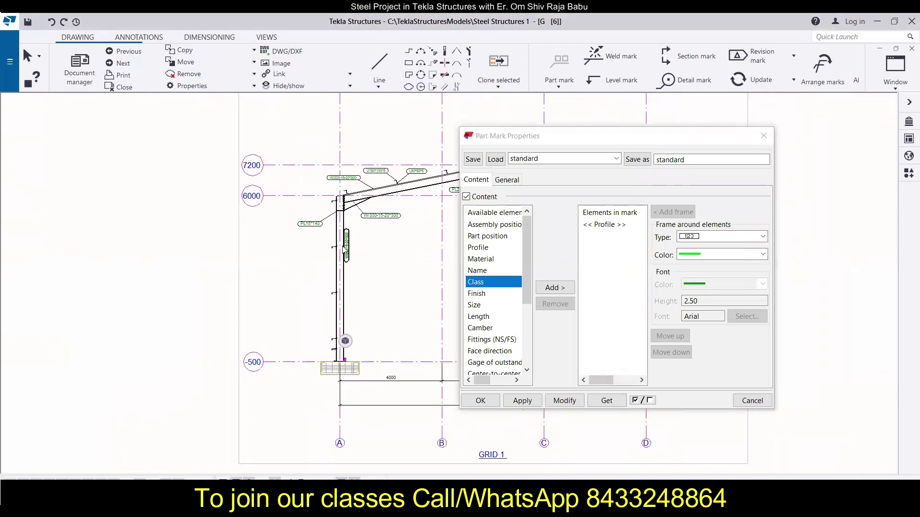
{"action": "left_click_drag", "start_coordinate": [347, 250], "coordinate": [348, 281]}
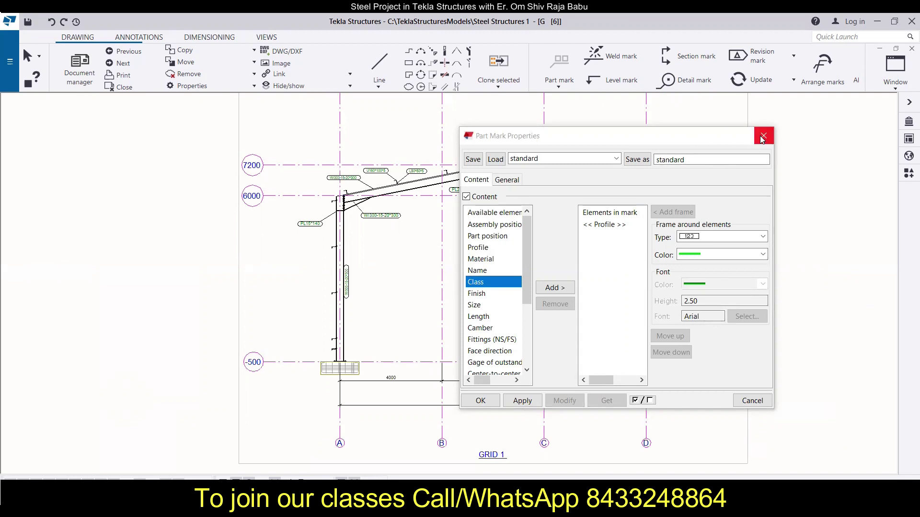
Step: Add a reinforcement mark to the rebar group in the left column's footing using the view properties
{"action": "scroll", "coordinate": [544, 231], "scroll_direction": "up", "scroll_amount": 2}
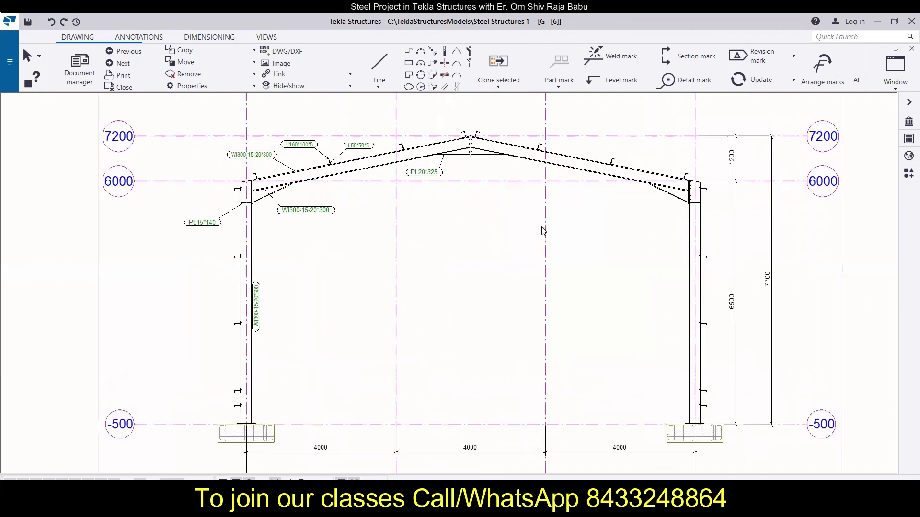
{"action": "scroll", "coordinate": [444, 262], "scroll_direction": "down", "scroll_amount": 1}
{"action": "middle_click_drag", "start_coordinate": [443, 262], "coordinate": [379, 262]}
{"action": "scroll", "coordinate": [194, 433], "scroll_direction": "up", "scroll_amount": 2}
{"action": "scroll", "coordinate": [194, 432], "scroll_direction": "up", "scroll_amount": 1}
{"action": "left_click", "coordinate": [202, 398]}
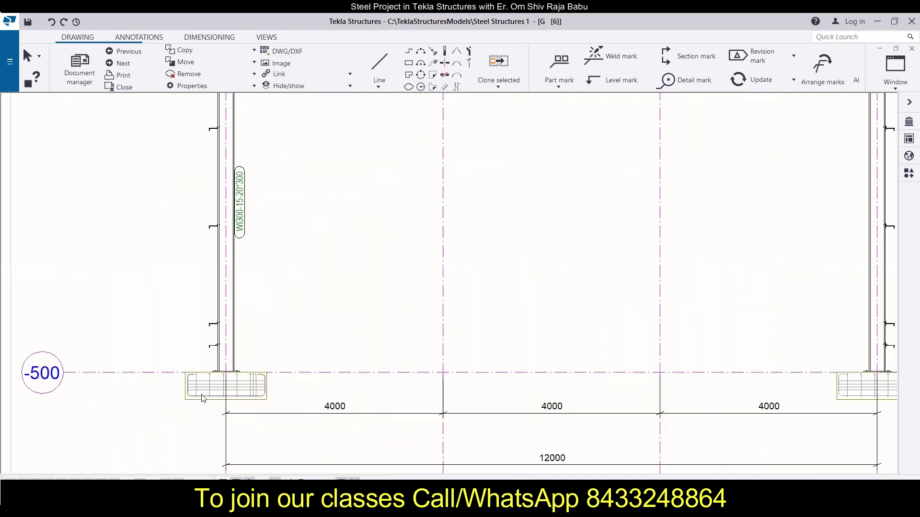
{"action": "right_click", "coordinate": [202, 399]}
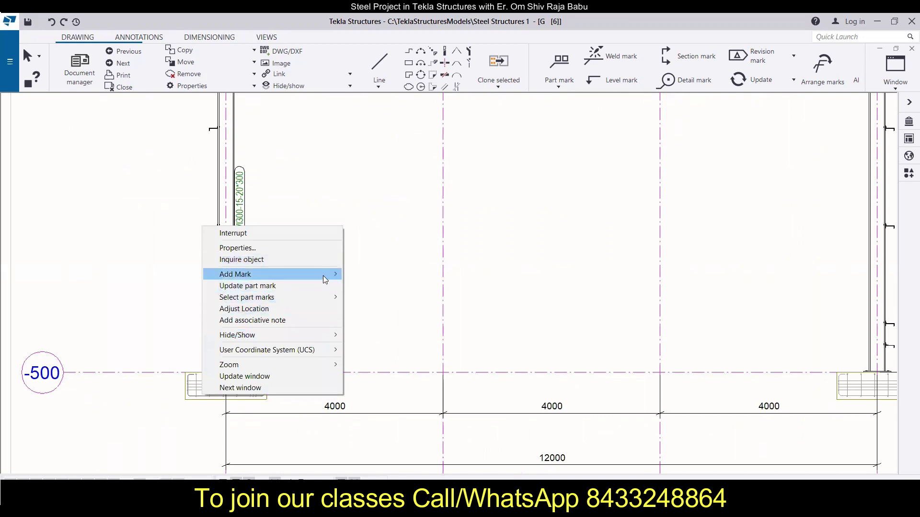
{"action": "mouse_move", "coordinate": [323, 275]}
{"action": "left_click", "coordinate": [391, 275]}
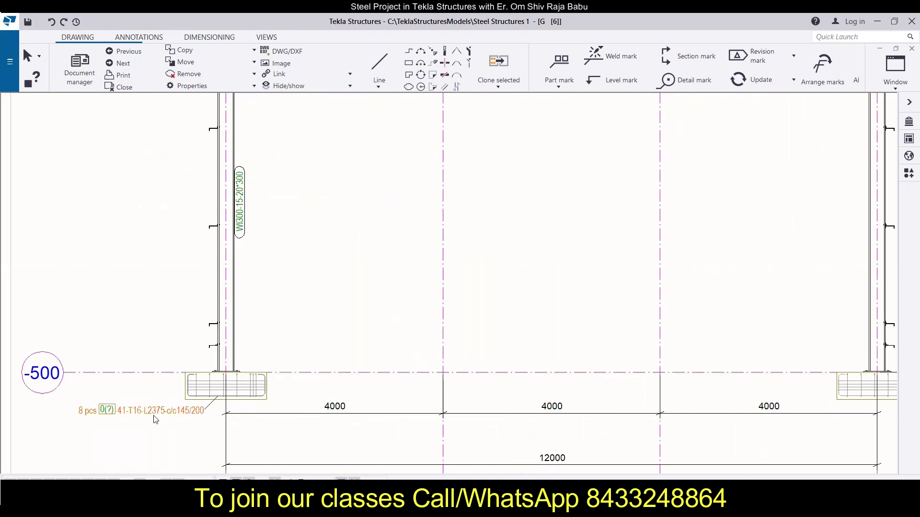
Step: Remove Position from the elements of the left footing's reinforcement mark, apply the change, and close its properties
{"action": "scroll", "coordinate": [120, 427], "scroll_direction": "up", "scroll_amount": 3}
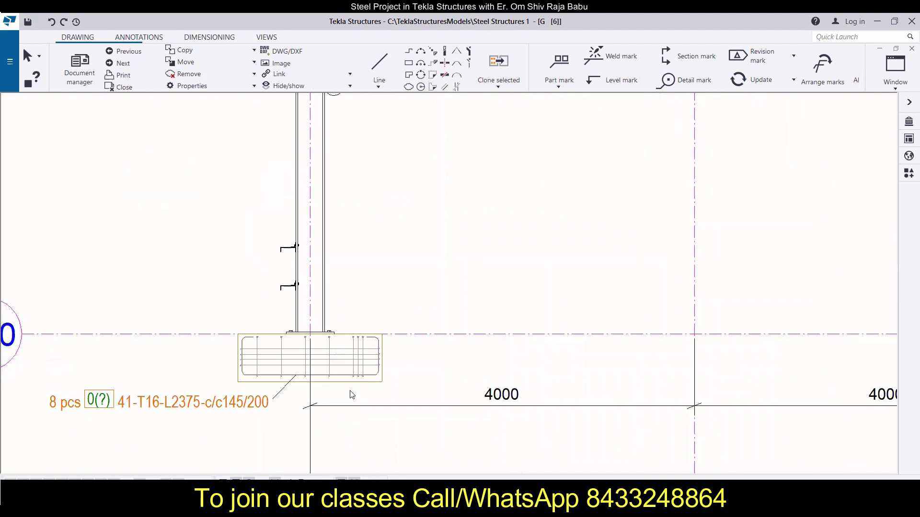
{"action": "left_click", "coordinate": [100, 406]}
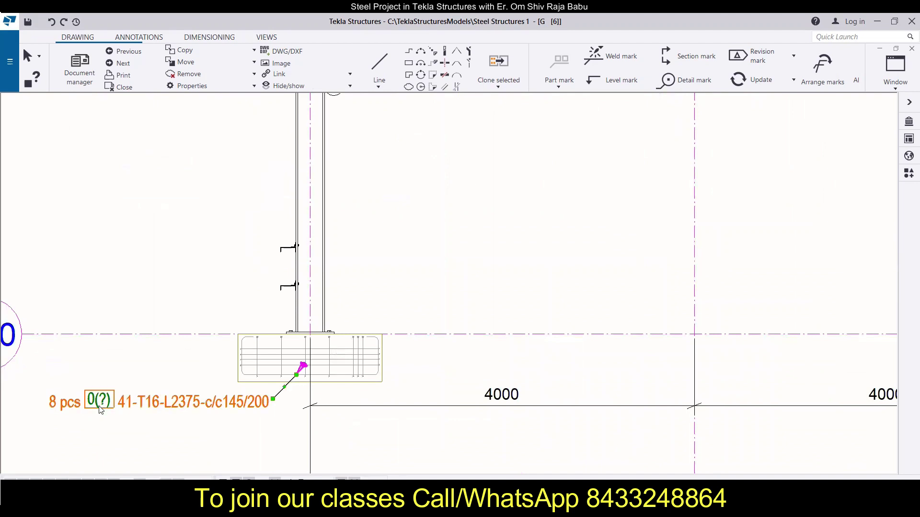
{"action": "double_click", "coordinate": [100, 406]}
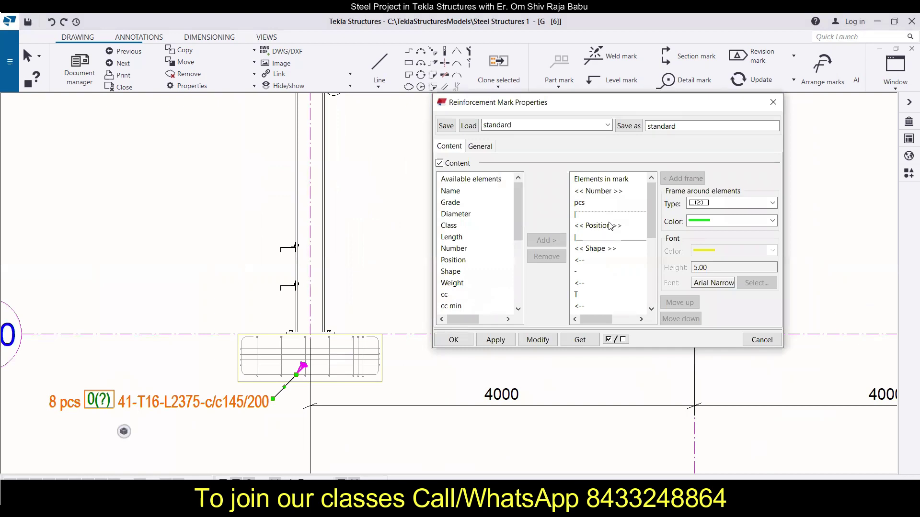
{"action": "left_click", "coordinate": [590, 240]}
{"action": "left_click", "coordinate": [600, 215]}
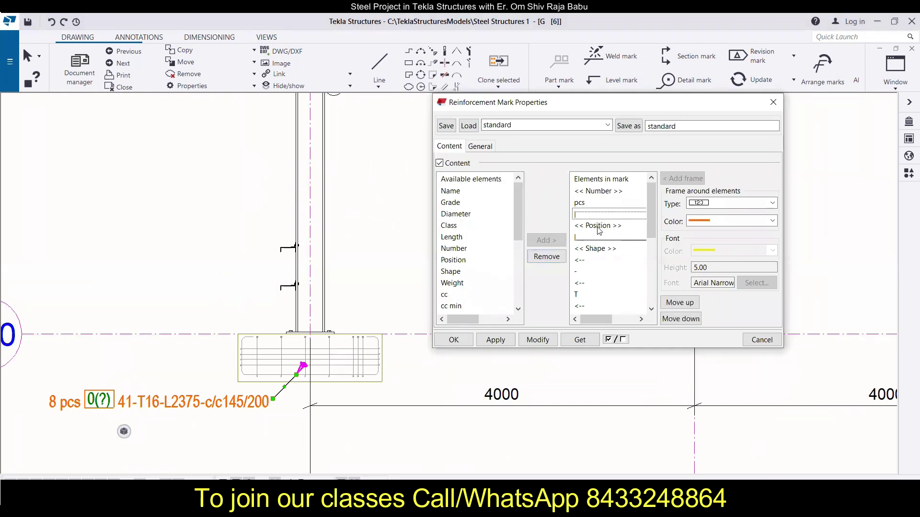
{"action": "left_click", "coordinate": [598, 226]}
{"action": "left_click", "coordinate": [549, 257]}
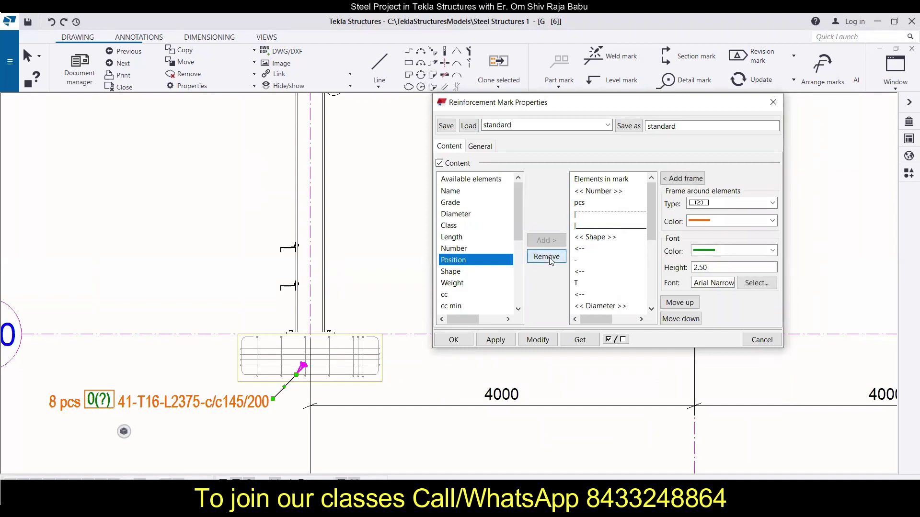
{"action": "left_click", "coordinate": [538, 340]}
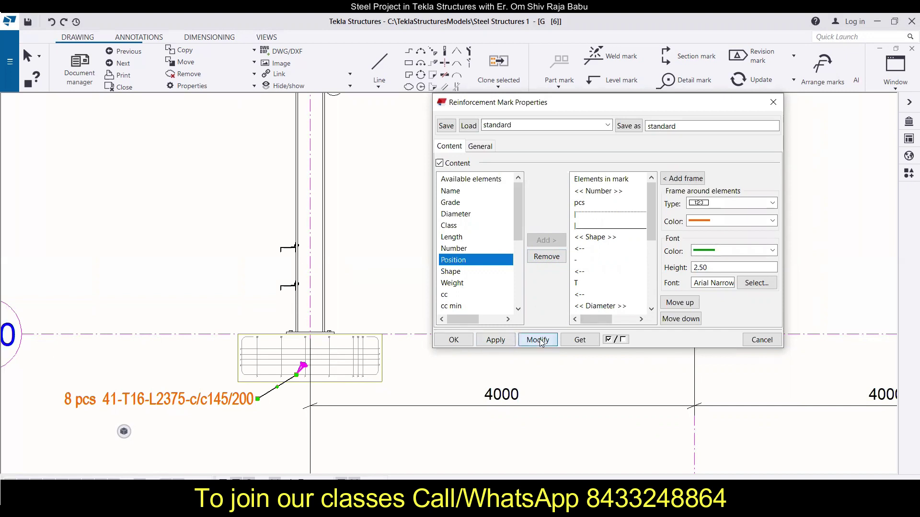
{"action": "left_click", "coordinate": [462, 341]}
Step: Set the leader line of the left footing's reinforcement mark to a filled arrowhead and apply the change
{"action": "scroll", "coordinate": [421, 294], "scroll_direction": "down", "scroll_amount": 3}
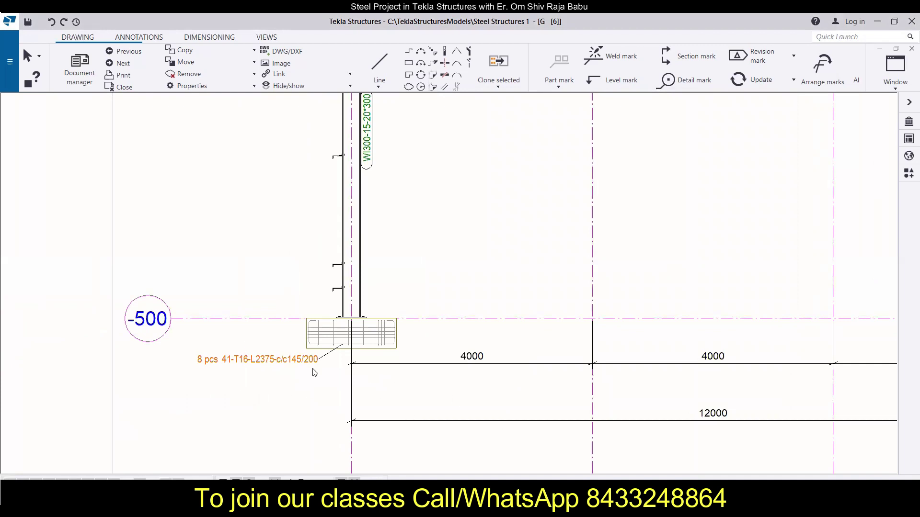
{"action": "left_click", "coordinate": [297, 363]}
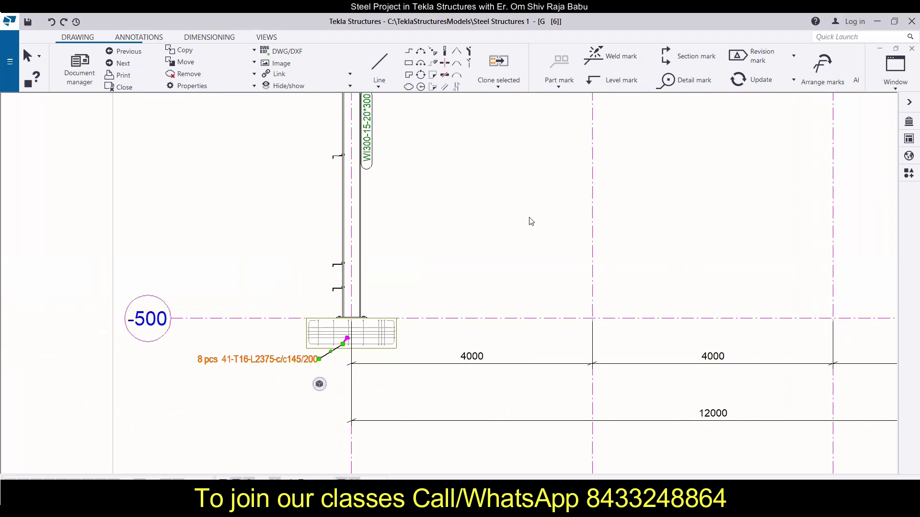
{"action": "key", "text": "alt+Return"}
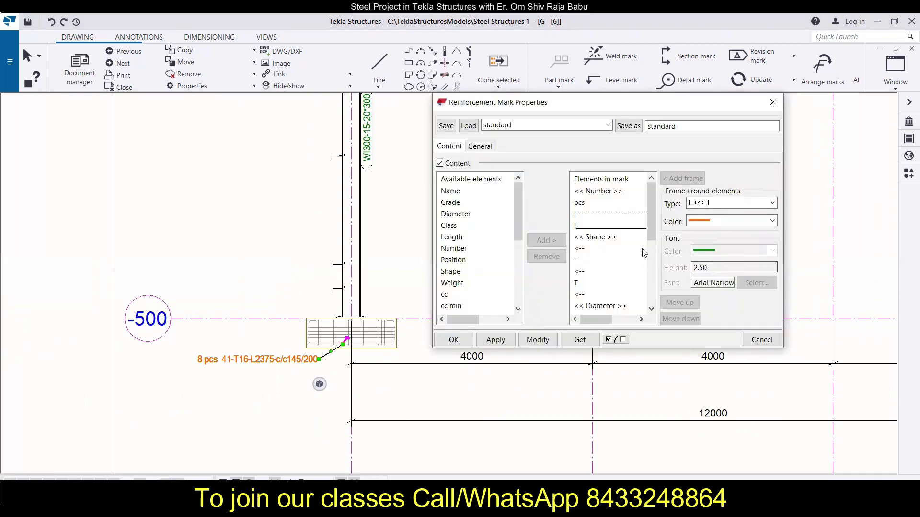
{"action": "scroll", "coordinate": [623, 253], "scroll_direction": "down", "scroll_amount": 5}
{"action": "scroll", "coordinate": [623, 251], "scroll_direction": "up", "scroll_amount": 5}
{"action": "left_click", "coordinate": [480, 147]}
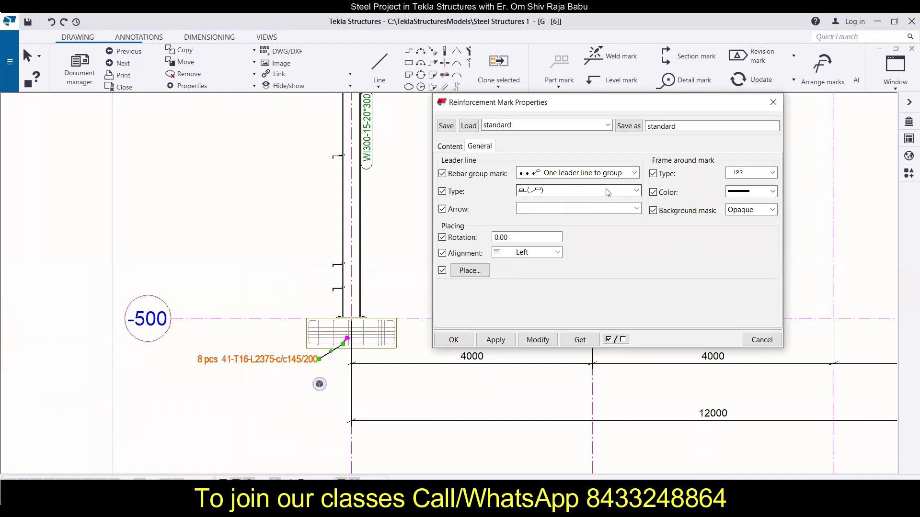
{"action": "left_click", "coordinate": [539, 209]}
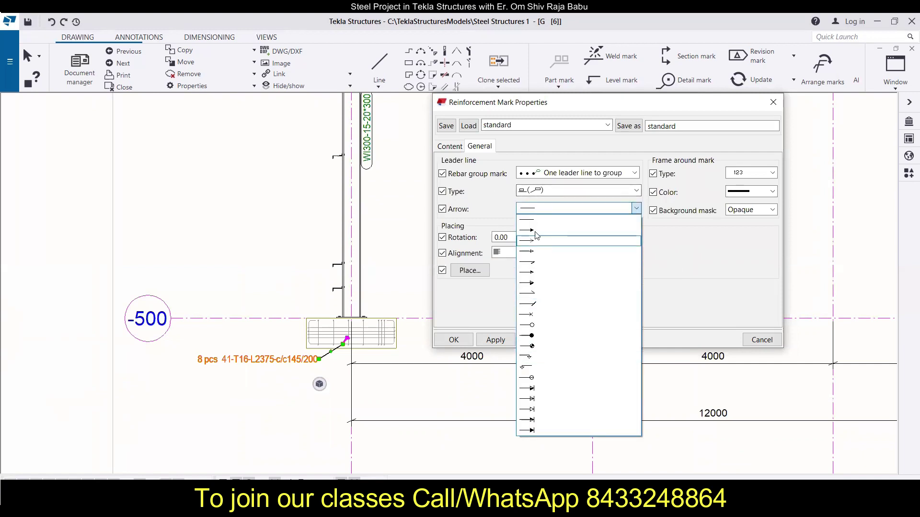
{"action": "left_click", "coordinate": [535, 231]}
{"action": "left_click", "coordinate": [530, 342]}
{"action": "scroll", "coordinate": [339, 353], "scroll_direction": "up", "scroll_amount": 3}
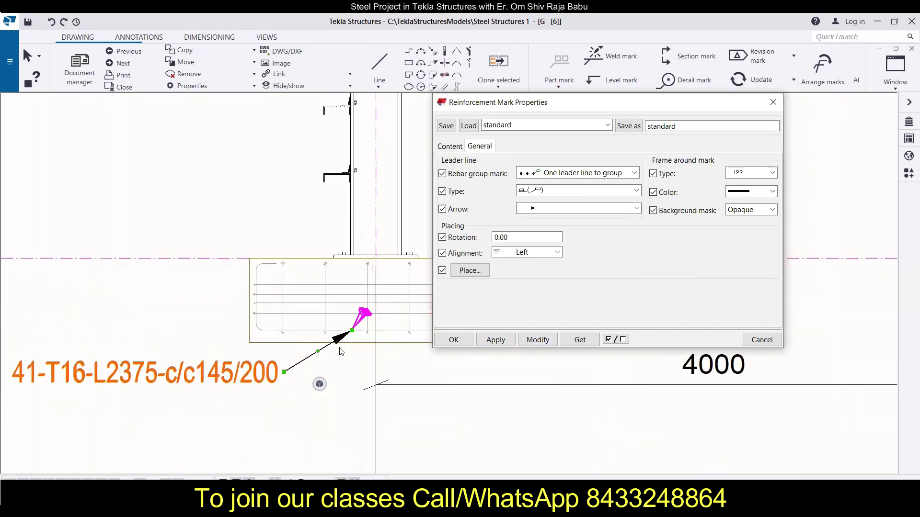
{"action": "scroll", "coordinate": [362, 320], "scroll_direction": "up", "scroll_amount": 2}
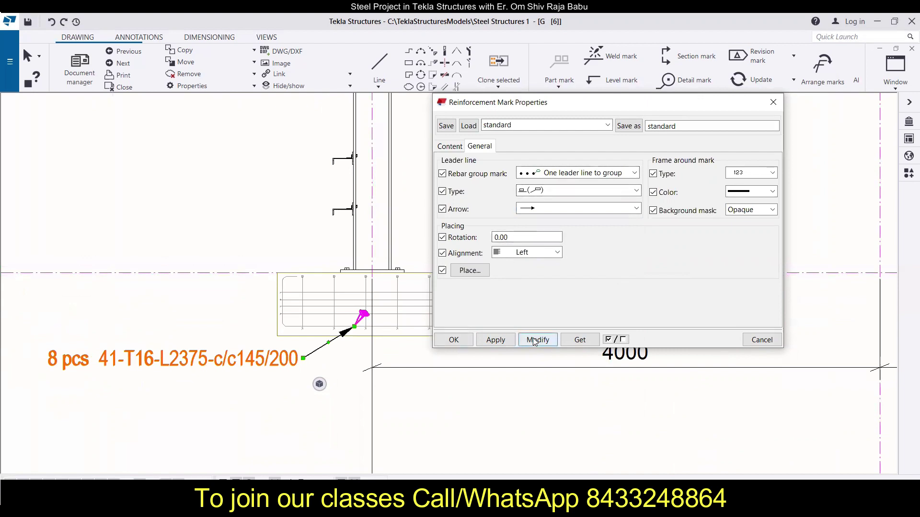
Step: Close the reinforcement mark properties and examine the marks and footings across the GRID 1 view
{"action": "left_click", "coordinate": [454, 339]}
{"action": "scroll", "coordinate": [495, 206], "scroll_direction": "down", "scroll_amount": 8}
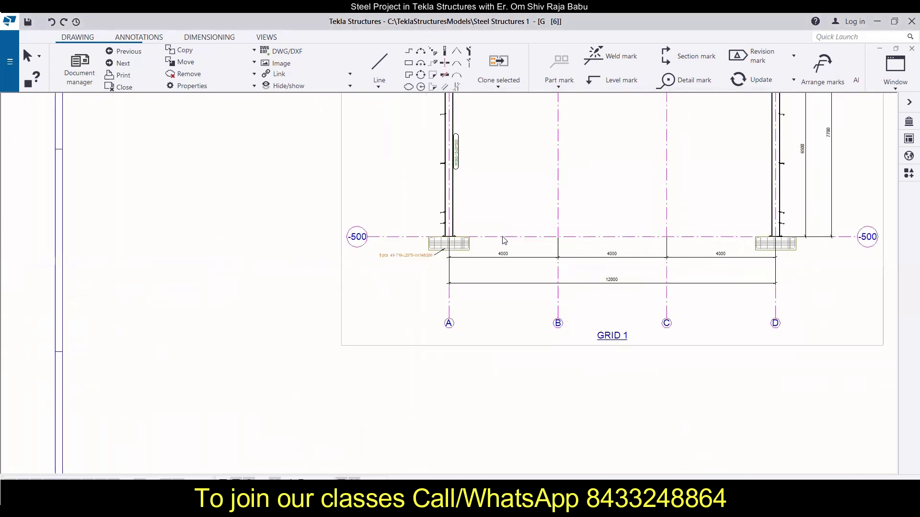
{"action": "middle_click_drag", "start_coordinate": [503, 237], "coordinate": [376, 323]}
{"action": "scroll", "coordinate": [470, 313], "scroll_direction": "up", "scroll_amount": 2}
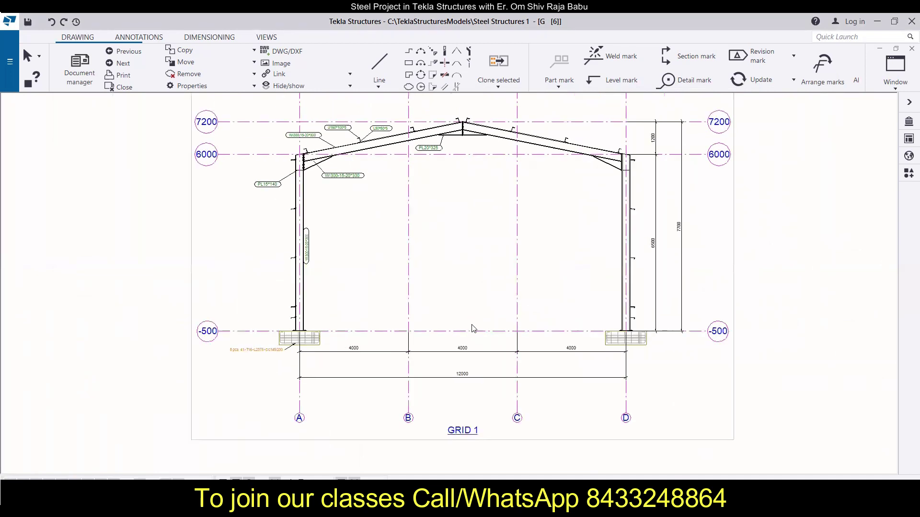
{"action": "scroll", "coordinate": [456, 359], "scroll_direction": "up", "scroll_amount": 1}
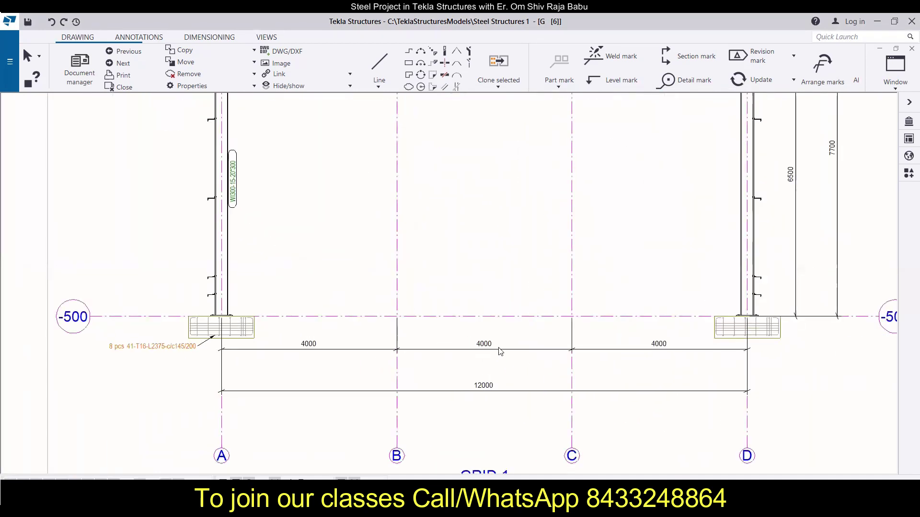
{"action": "scroll", "coordinate": [438, 322], "scroll_direction": "down", "scroll_amount": 2}
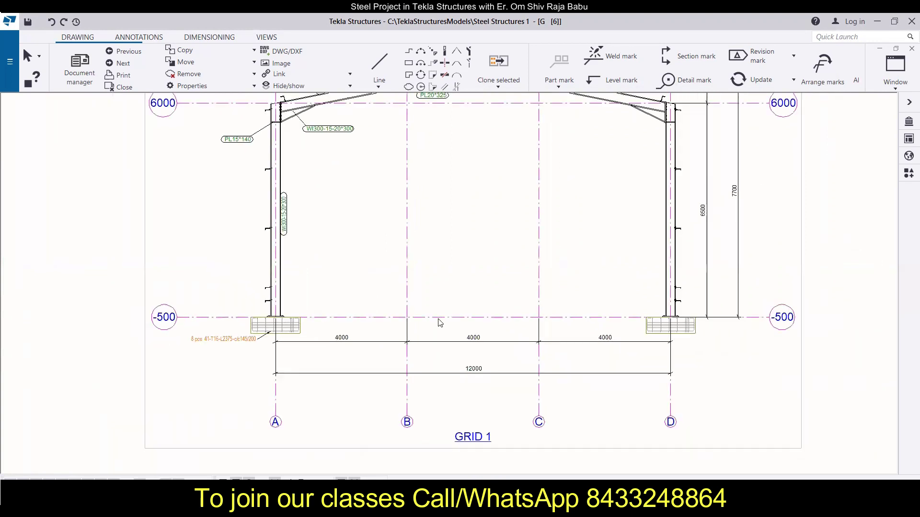
{"action": "scroll", "coordinate": [467, 340], "scroll_direction": "up", "scroll_amount": 1}
{"action": "scroll", "coordinate": [467, 340], "scroll_direction": "up", "scroll_amount": 1}
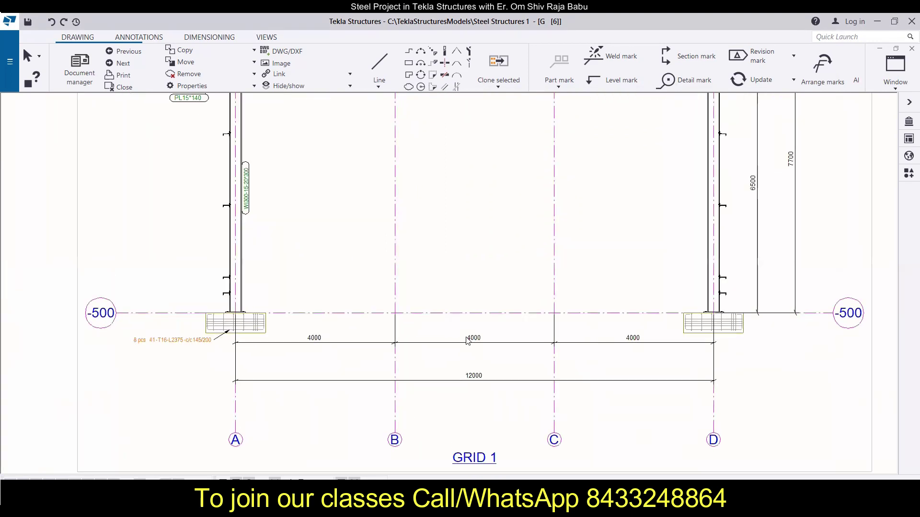
{"action": "scroll", "coordinate": [468, 340], "scroll_direction": "down", "scroll_amount": 2}
{"action": "scroll", "coordinate": [481, 341], "scroll_direction": "down", "scroll_amount": 3}
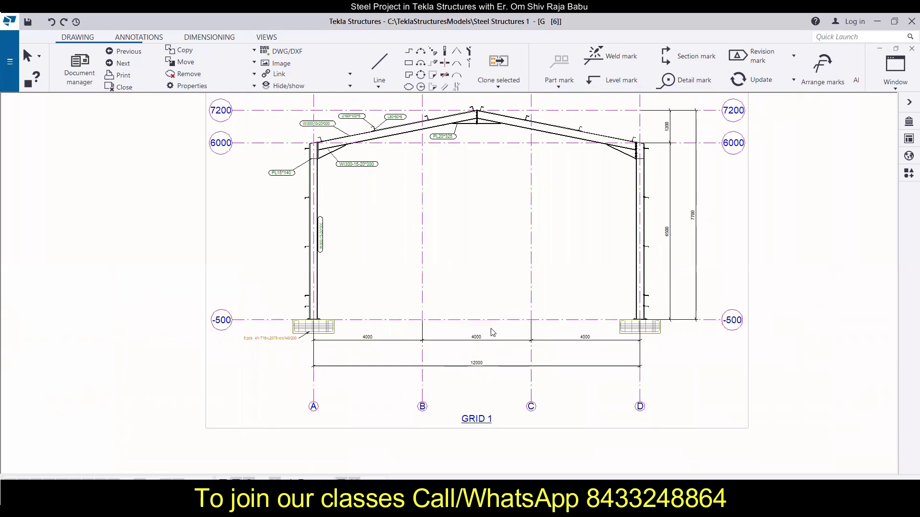
{"action": "middle_click_drag", "start_coordinate": [282, 337], "coordinate": [207, 336]}
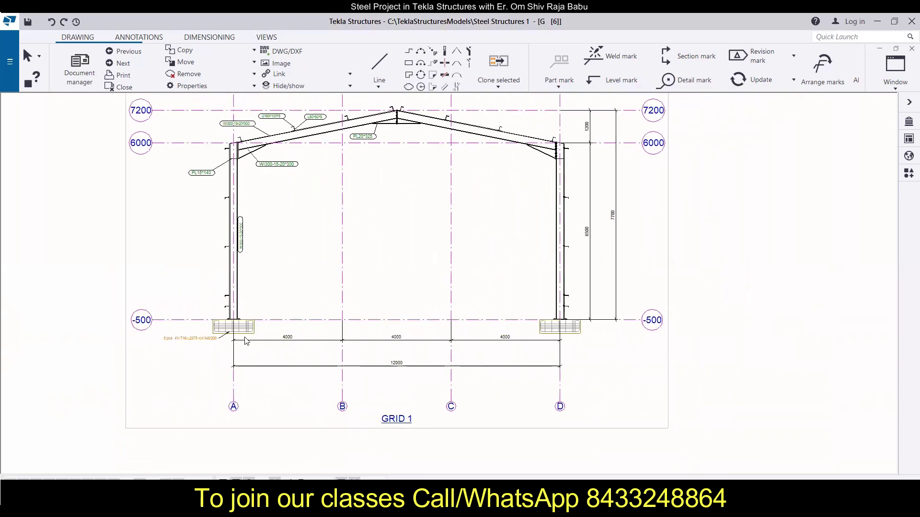
{"action": "scroll", "coordinate": [247, 341], "scroll_direction": "up", "scroll_amount": 2}
{"action": "left_click", "coordinate": [193, 340]}
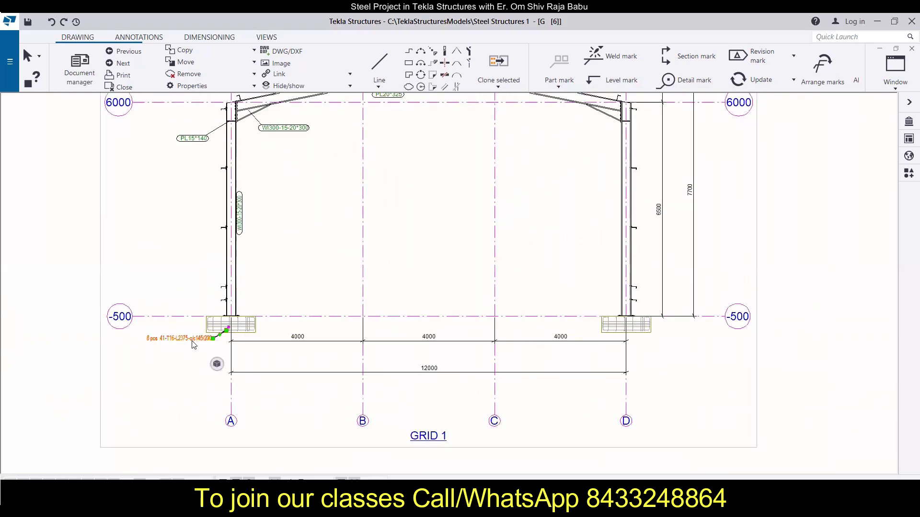
Step: Add a reinforcement mark to the lower horizontal rebar group in the right column's footing using the view properties
{"action": "left_click", "coordinate": [639, 334]}
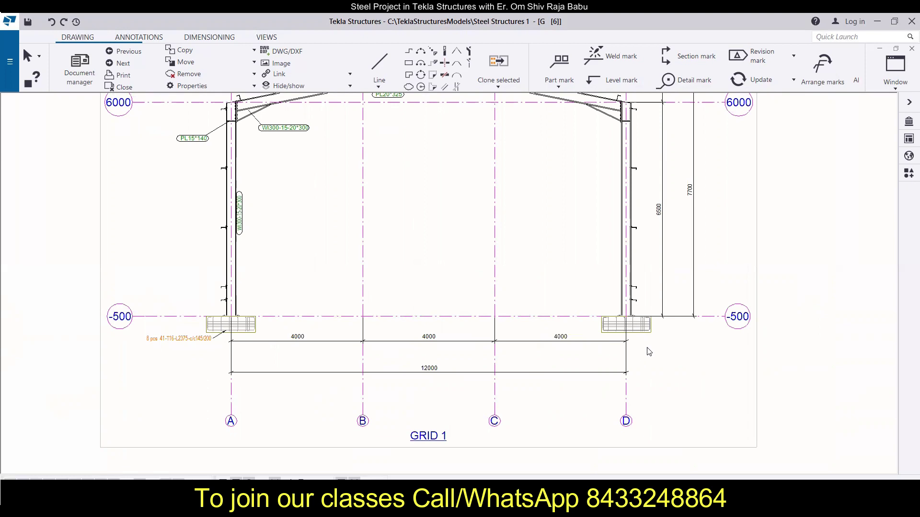
{"action": "scroll", "coordinate": [649, 352], "scroll_direction": "up", "scroll_amount": 3}
{"action": "scroll", "coordinate": [625, 328], "scroll_direction": "down", "scroll_amount": 3}
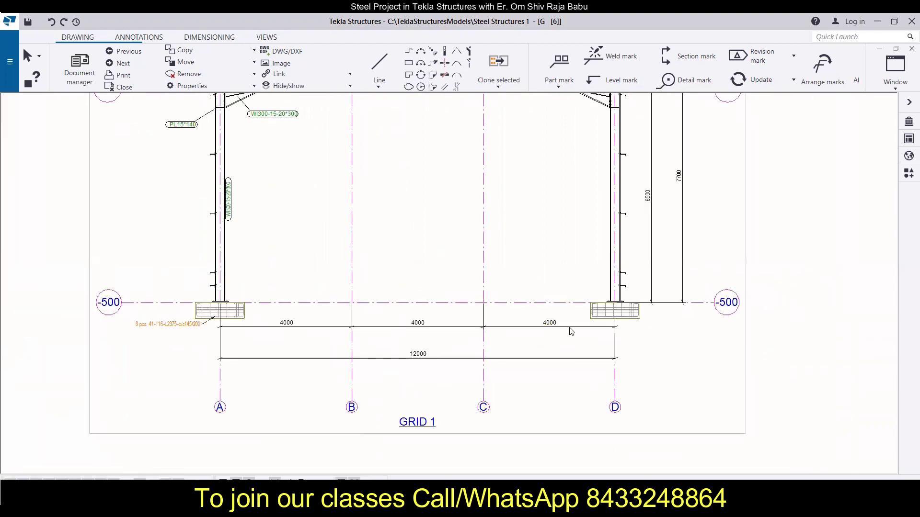
{"action": "scroll", "coordinate": [572, 331], "scroll_direction": "up", "scroll_amount": 5}
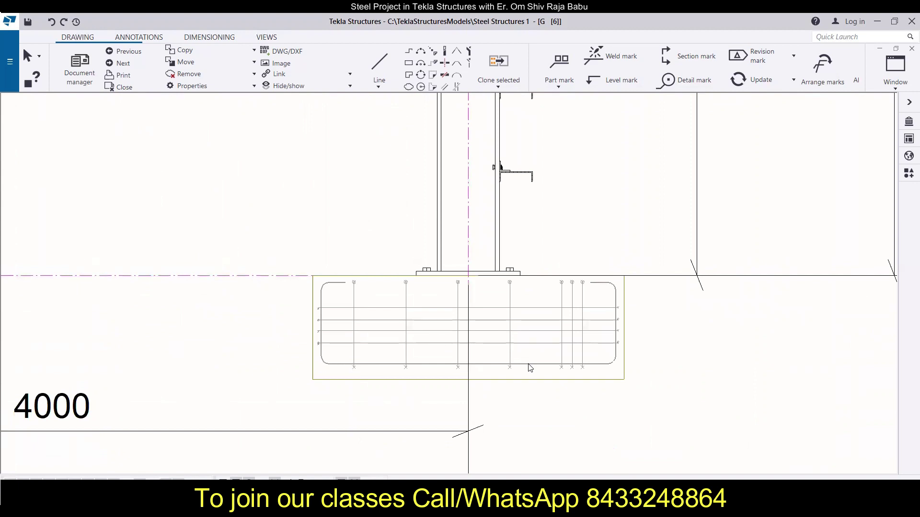
{"action": "right_click", "coordinate": [530, 368]}
{"action": "mouse_move", "coordinate": [657, 245]}
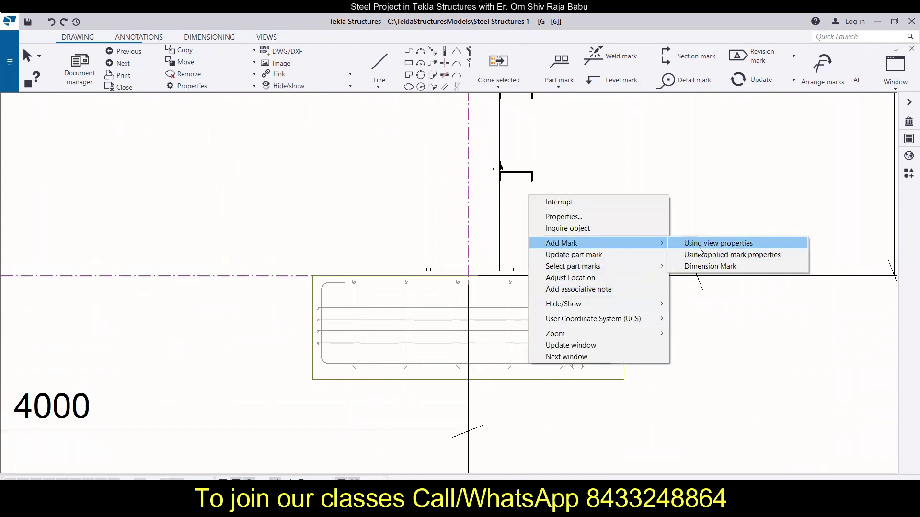
{"action": "left_click", "coordinate": [700, 251]}
{"action": "scroll", "coordinate": [563, 354], "scroll_direction": "down", "scroll_amount": 3}
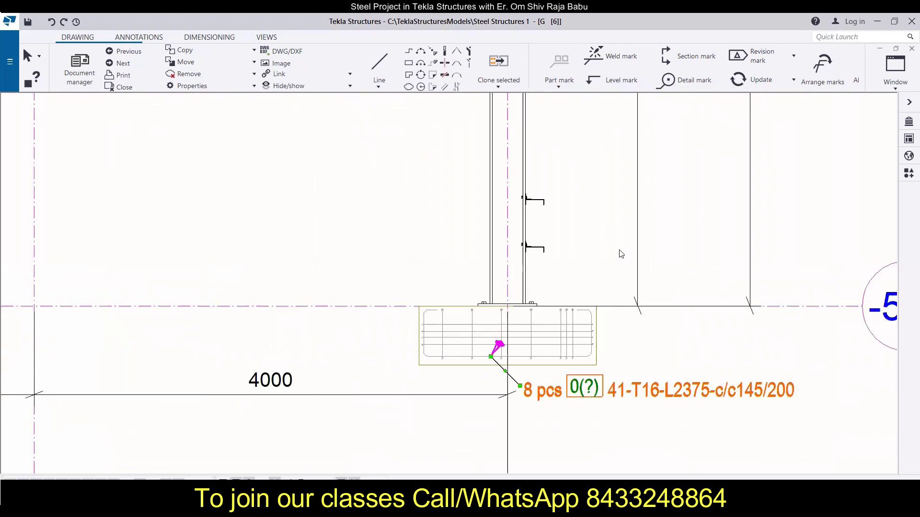
Step: Remove Position from the elements of the right footing's new reinforcement mark and apply the change
{"action": "key", "text": "alt+Return"}
{"action": "left_click", "coordinate": [599, 226]}
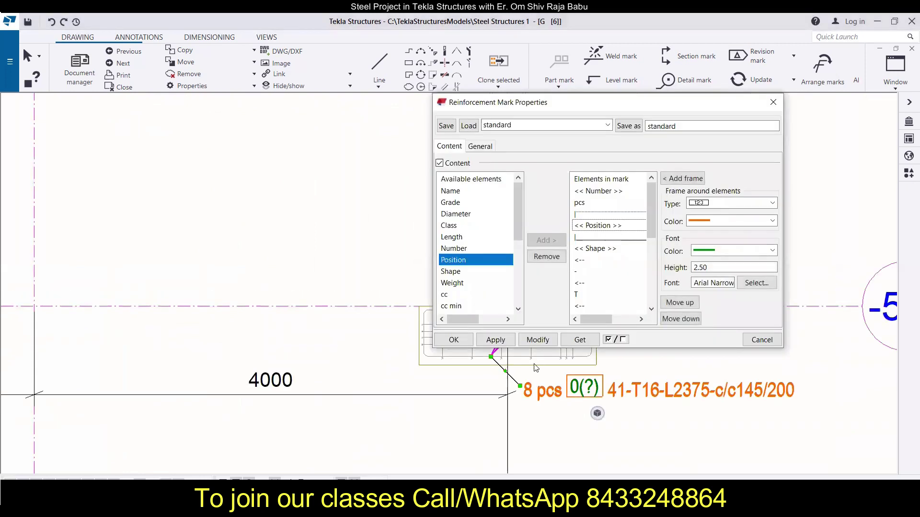
{"action": "left_click", "coordinate": [550, 258]}
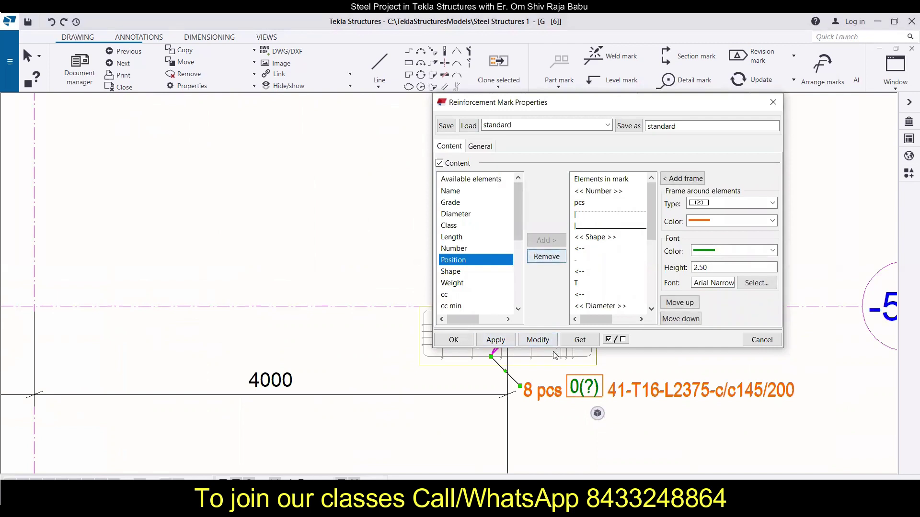
{"action": "left_click", "coordinate": [480, 146]}
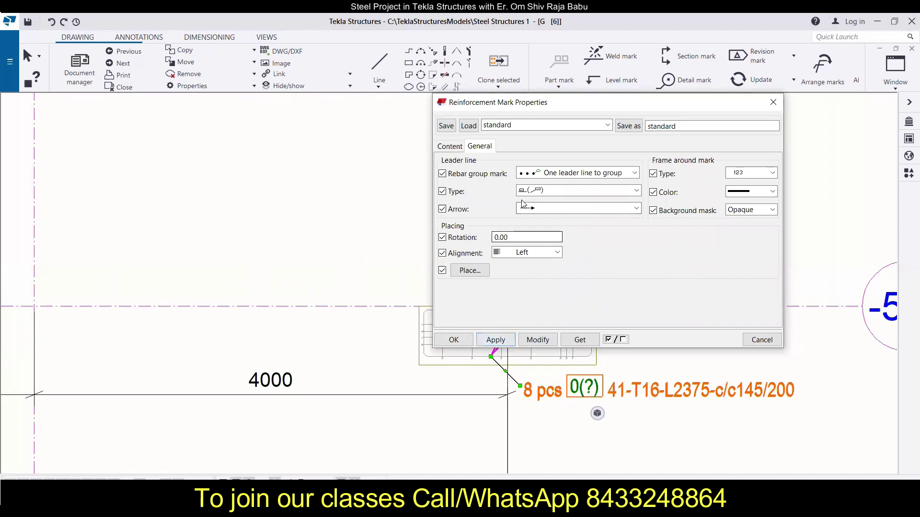
{"action": "left_click", "coordinate": [538, 340]}
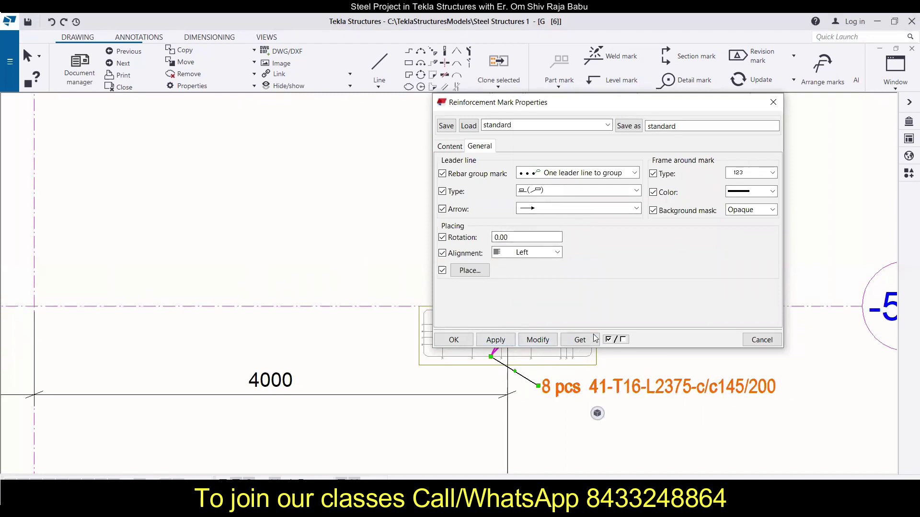
Step: Set the leader line of the right footing's first reinforcement mark to a filled arrowhead and apply the change
{"action": "left_click", "coordinate": [554, 209]}
{"action": "left_click", "coordinate": [539, 232]}
{"action": "left_click", "coordinate": [532, 340]}
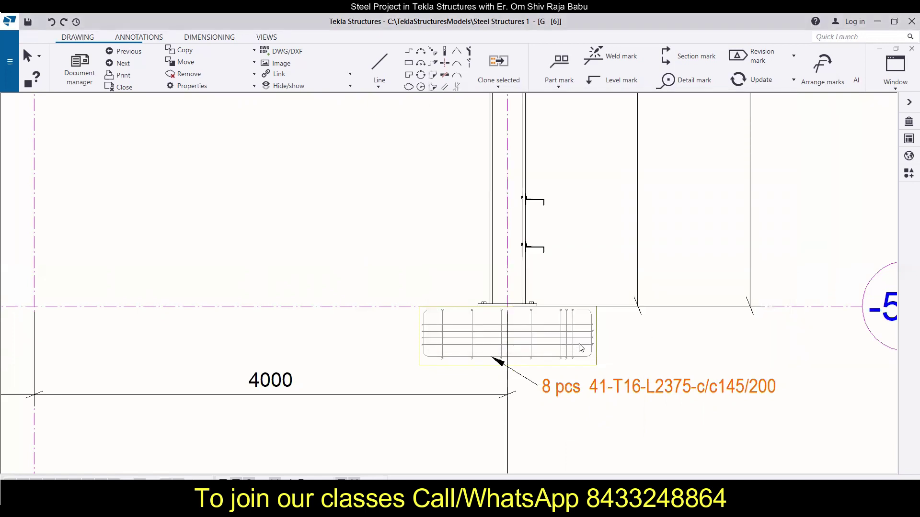
Step: Add a second reinforcement mark, for the vertical rebar group in the right footing, using the view properties
{"action": "double_click", "coordinate": [581, 348]}
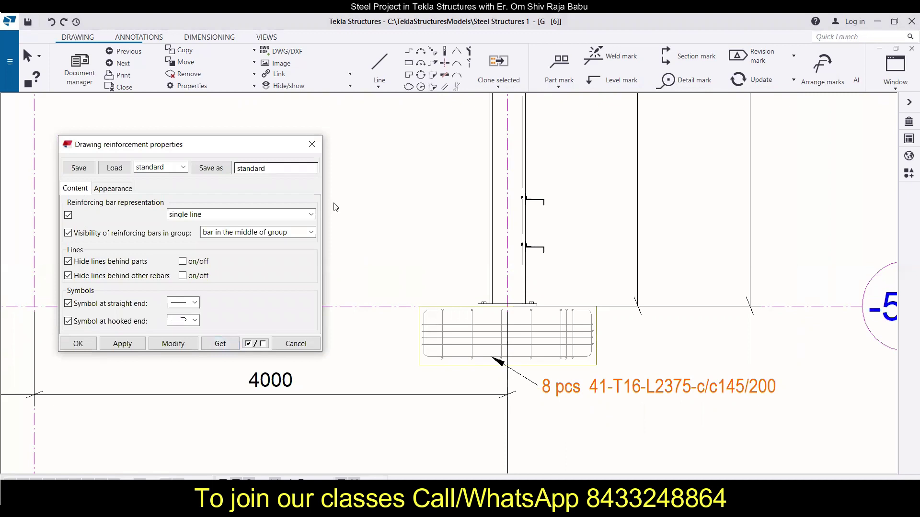
{"action": "left_click", "coordinate": [311, 145]}
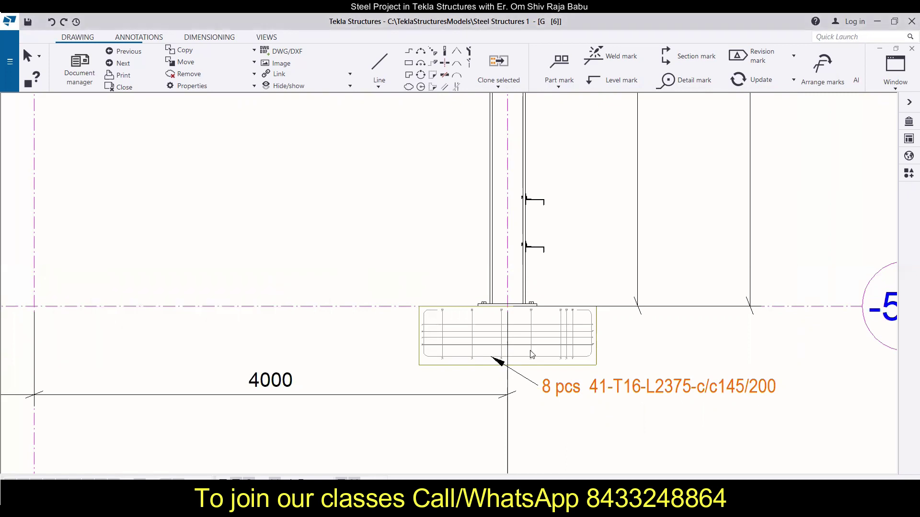
{"action": "right_click", "coordinate": [531, 354]}
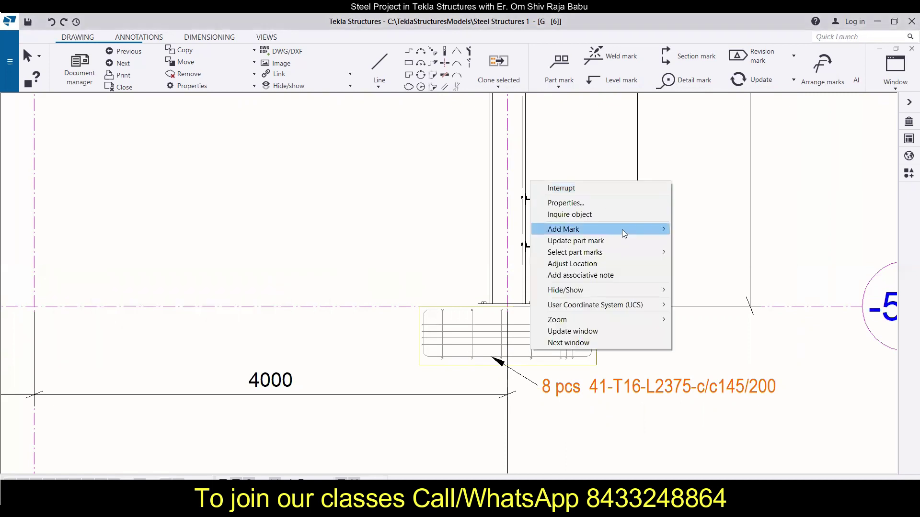
{"action": "mouse_move", "coordinate": [622, 229]}
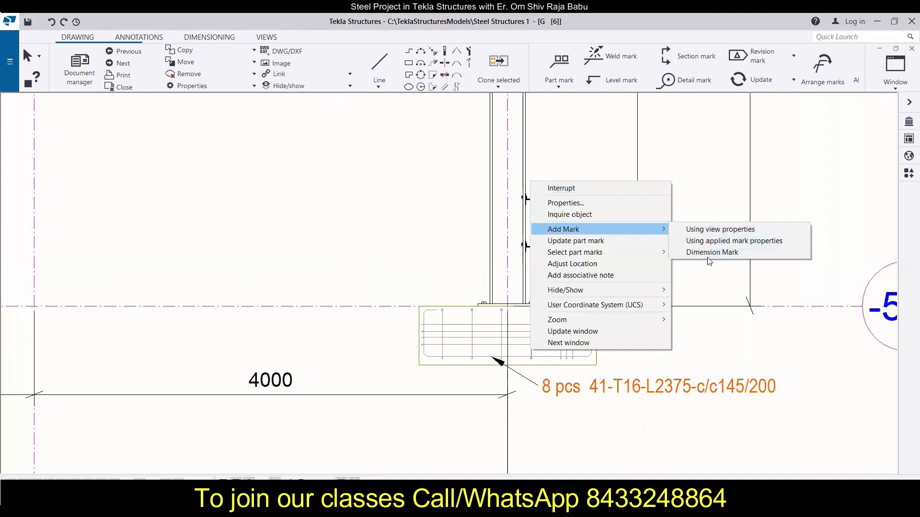
{"action": "left_click", "coordinate": [718, 229]}
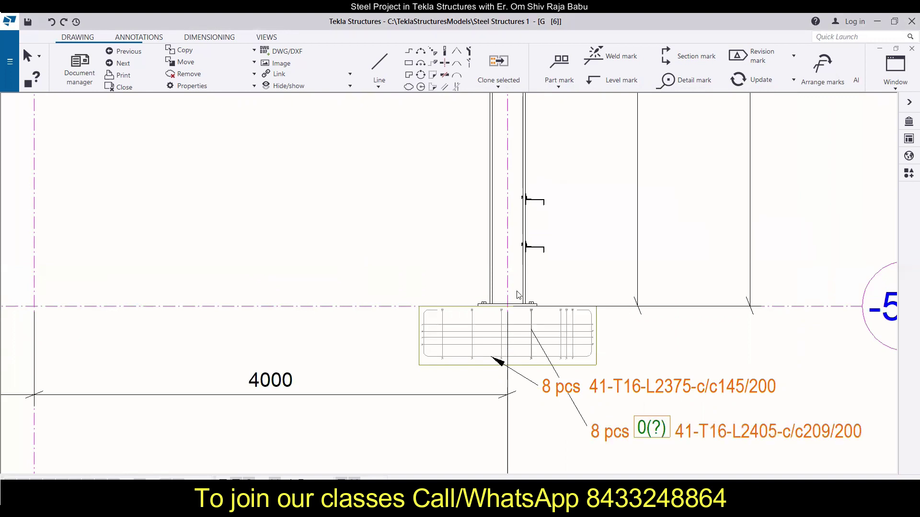
Step: Remove Position from the elements of the vertical bars' reinforcement mark and apply the change
{"action": "left_click", "coordinate": [624, 434]}
{"action": "double_click", "coordinate": [624, 434]}
{"action": "left_click", "coordinate": [592, 232]}
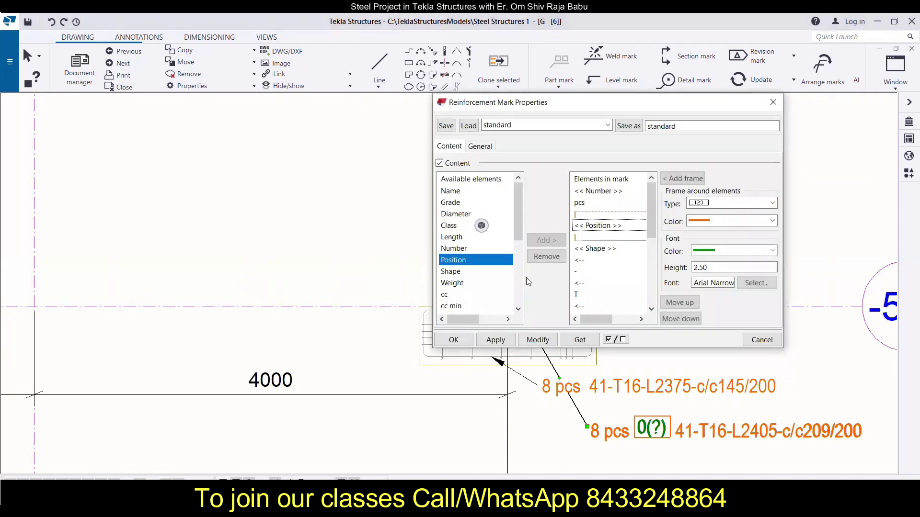
{"action": "left_click", "coordinate": [544, 258]}
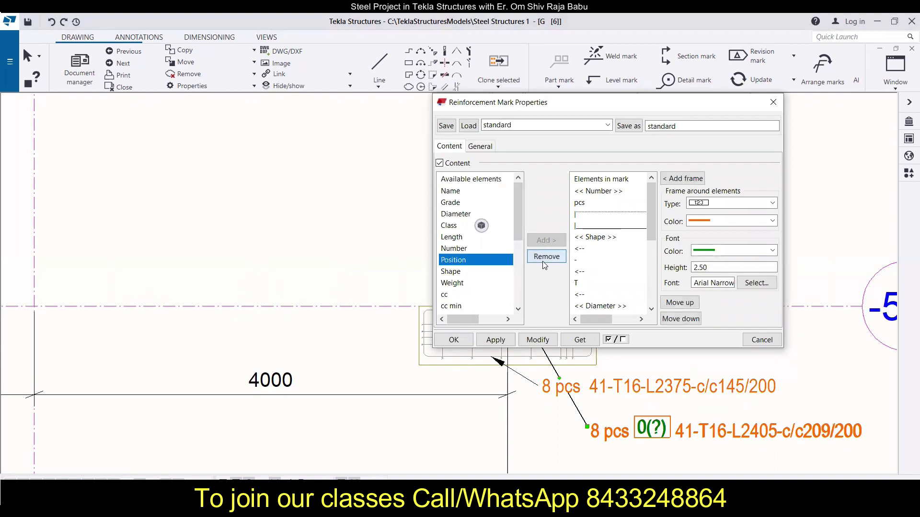
{"action": "left_click", "coordinate": [540, 343]}
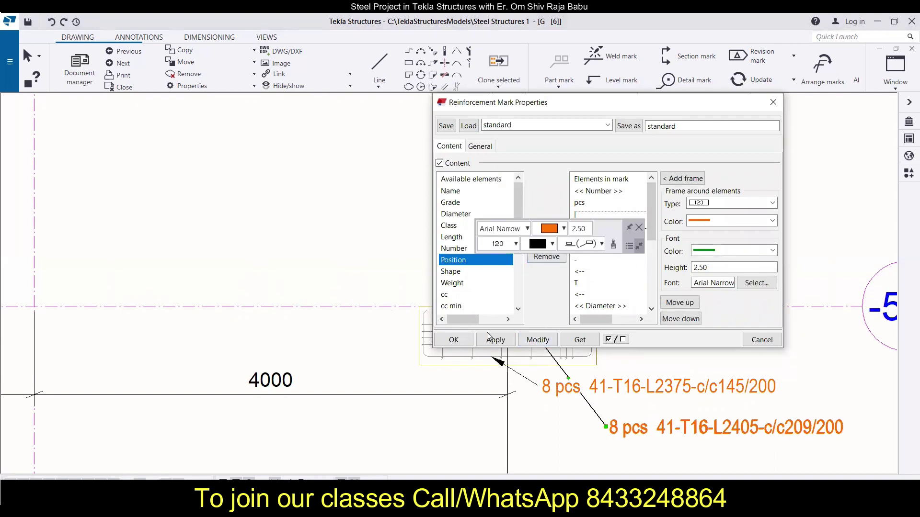
Step: Give the leader line of the vertical bars' reinforcement mark a filled arrowhead
{"action": "left_click", "coordinate": [481, 146]}
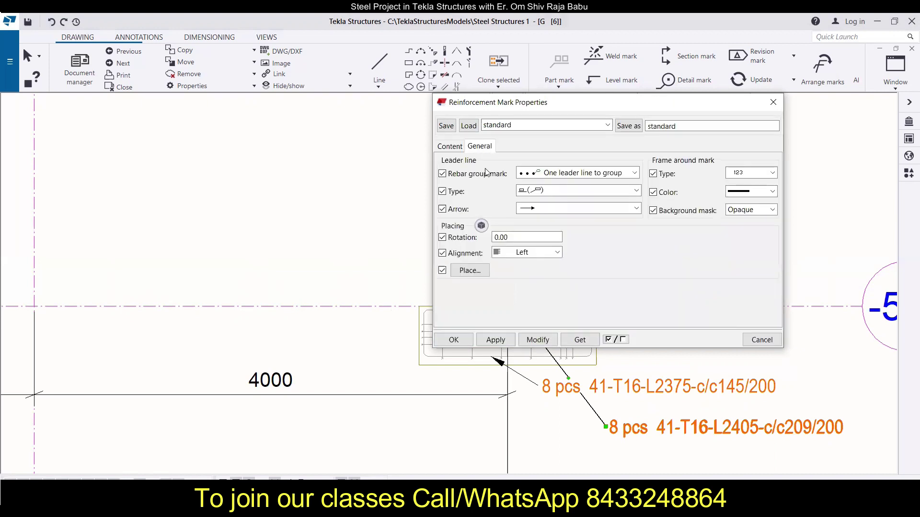
{"action": "left_click", "coordinate": [547, 208]}
{"action": "left_click", "coordinate": [536, 233]}
{"action": "double_click", "coordinate": [635, 433]}
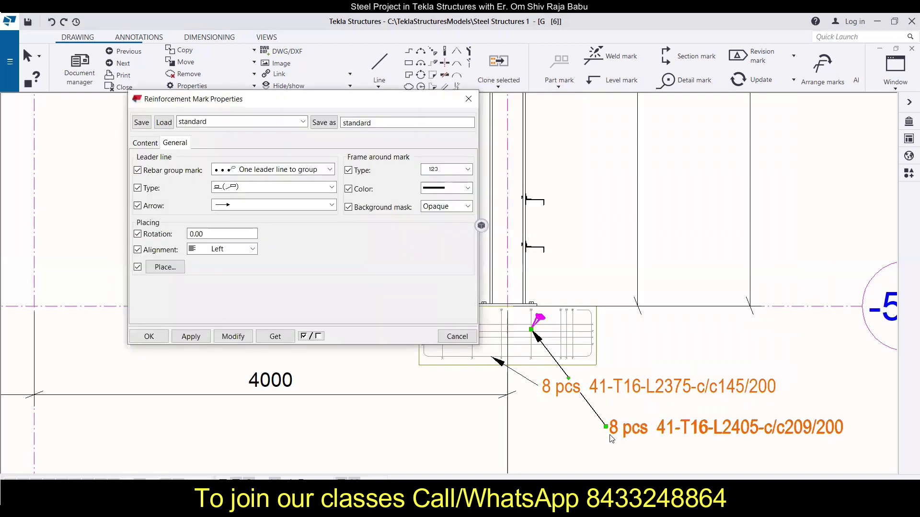
Step: Move the vertical bars' mark further below the right footing and the horizontal bars' mark to the left of grid line D
{"action": "left_click_drag", "start_coordinate": [605, 430], "coordinate": [576, 441]}
{"action": "left_click", "coordinate": [578, 393]}
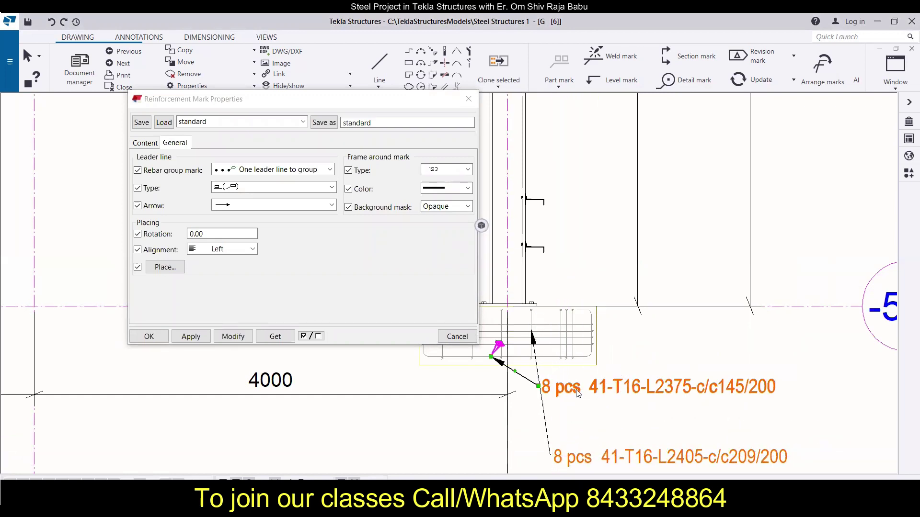
{"action": "left_click_drag", "start_coordinate": [540, 389], "coordinate": [224, 423]}
Step: Move the vertical bars' mark up and to the right, clear of the footing and grid line D
{"action": "left_click", "coordinate": [609, 450]}
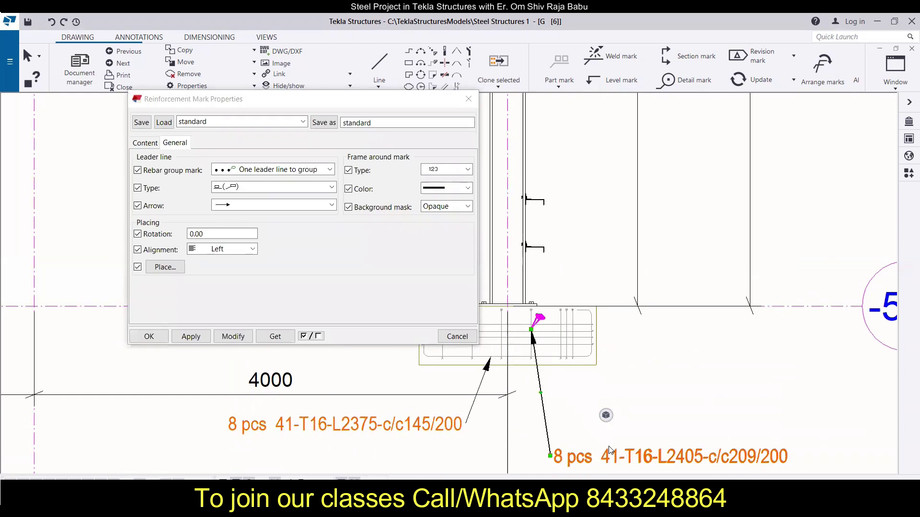
{"action": "left_click_drag", "start_coordinate": [609, 450], "coordinate": [612, 398]}
{"action": "left_click", "coordinate": [595, 444]}
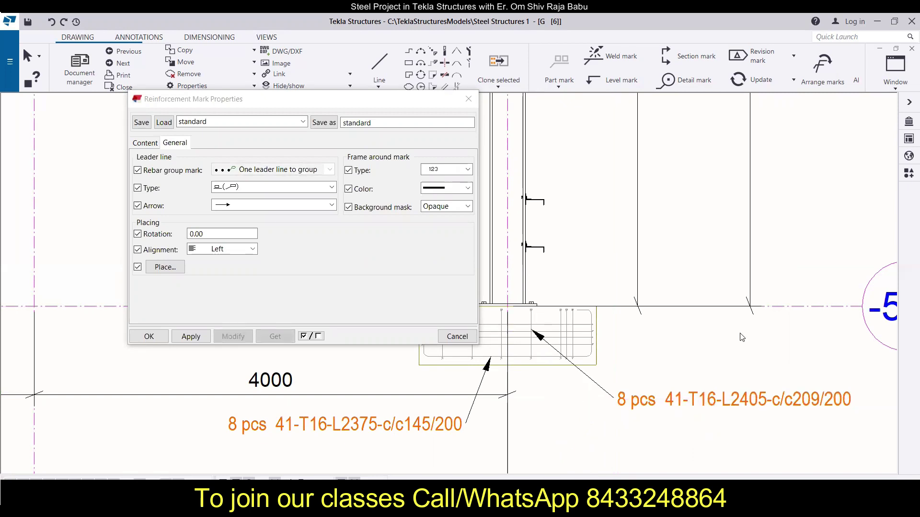
Step: Shift the vertical bars' mark slightly lower so it sits about level with the horizontal bars' mark
{"action": "scroll", "coordinate": [491, 350], "scroll_direction": "down", "scroll_amount": 3}
{"action": "scroll", "coordinate": [508, 350], "scroll_direction": "up", "scroll_amount": 3}
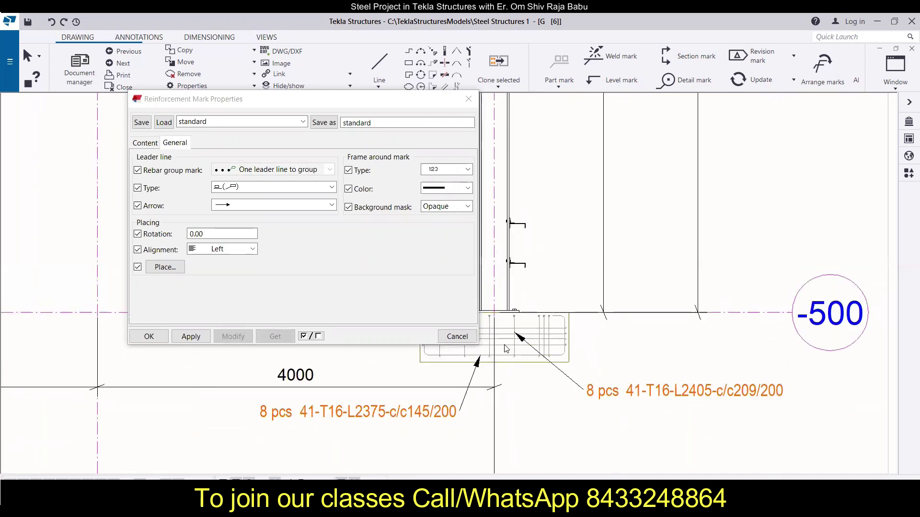
{"action": "left_click", "coordinate": [518, 334]}
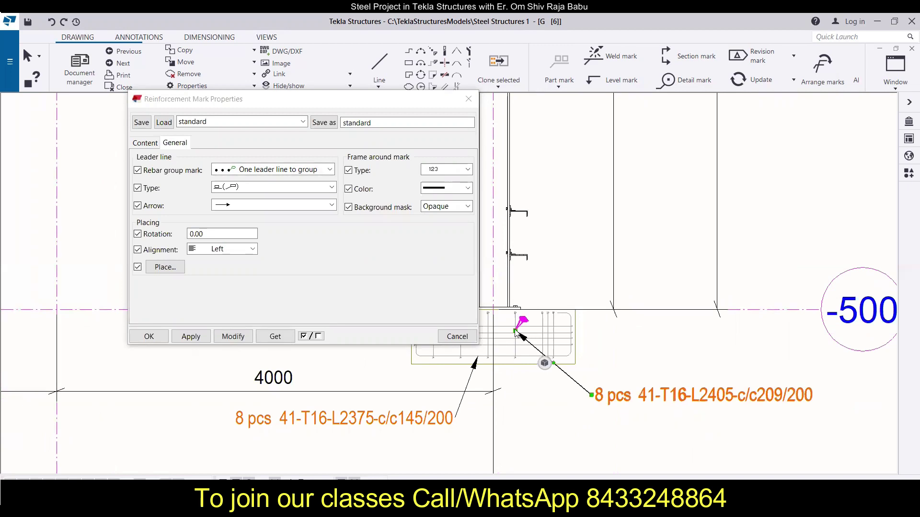
{"action": "mouse_move", "coordinate": [514, 332]}
{"action": "left_mouse_down"}
{"action": "mouse_move", "coordinate": [516, 344]}
{"action": "mouse_move", "coordinate": [516, 332]}
{"action": "left_mouse_up"}
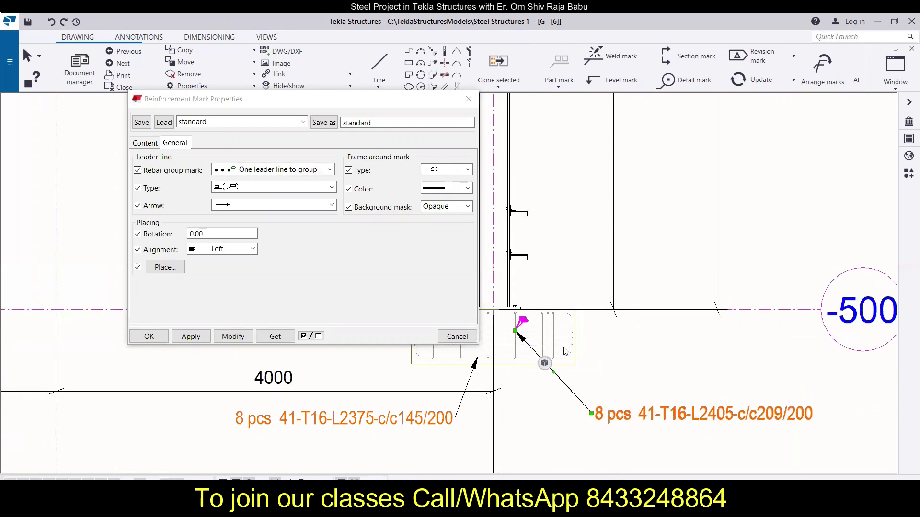
{"action": "left_click", "coordinate": [626, 358]}
{"action": "scroll", "coordinate": [644, 360], "scroll_direction": "up", "scroll_amount": 4}
{"action": "scroll", "coordinate": [645, 359], "scroll_direction": "down", "scroll_amount": 2}
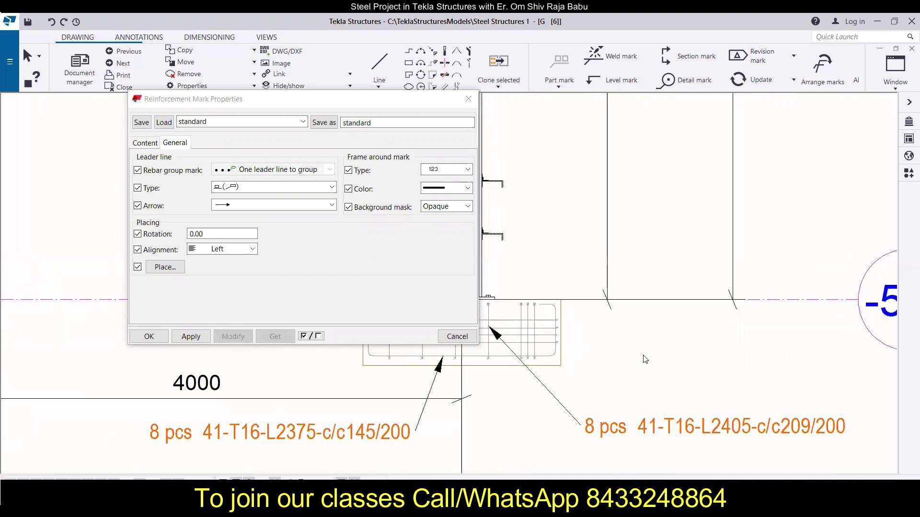
Step: Close the reinforcement mark properties
{"action": "scroll", "coordinate": [645, 360], "scroll_direction": "down", "scroll_amount": 1}
{"action": "scroll", "coordinate": [645, 359], "scroll_direction": "down", "scroll_amount": 1}
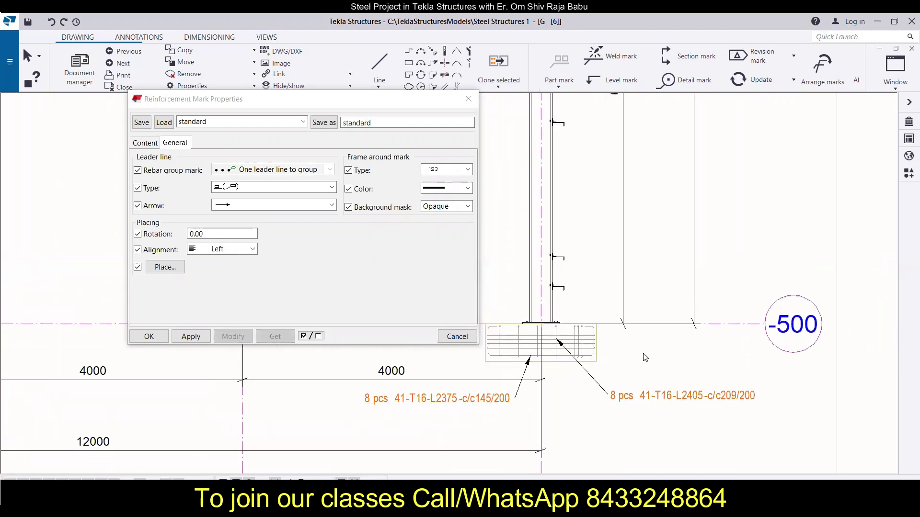
{"action": "left_click", "coordinate": [468, 99]}
{"action": "scroll", "coordinate": [647, 431], "scroll_direction": "down", "scroll_amount": 1}
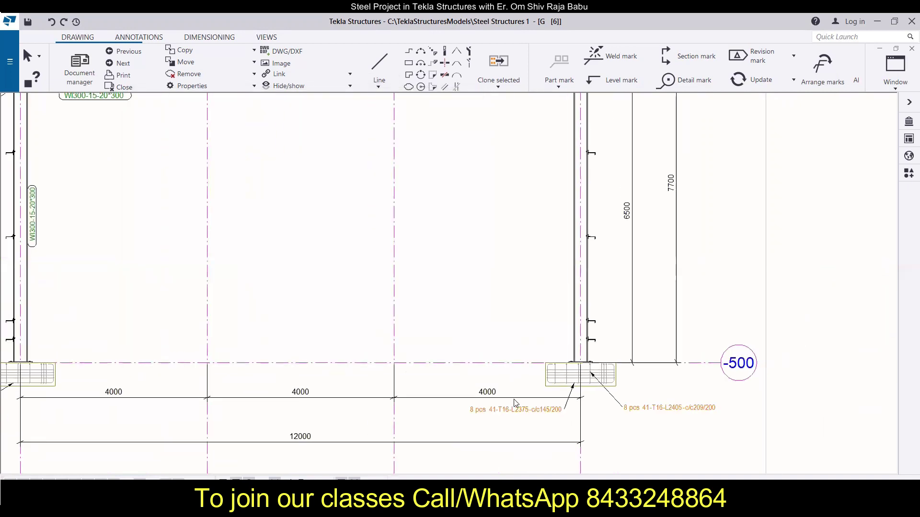
Step: Examine the full GRID 1 elevation, checking its dimensions, member marks and footing reinforcement marks
{"action": "left_click", "coordinate": [482, 396]}
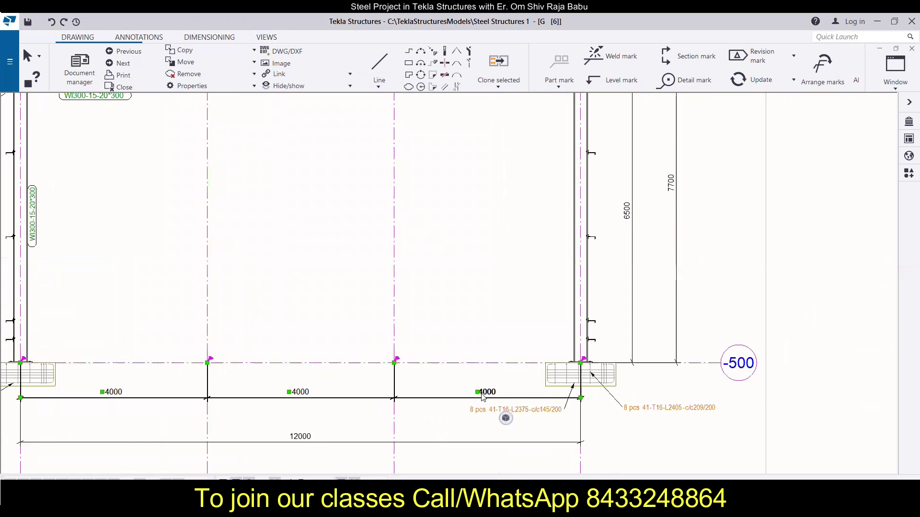
{"action": "scroll", "coordinate": [531, 360], "scroll_direction": "down", "scroll_amount": 3}
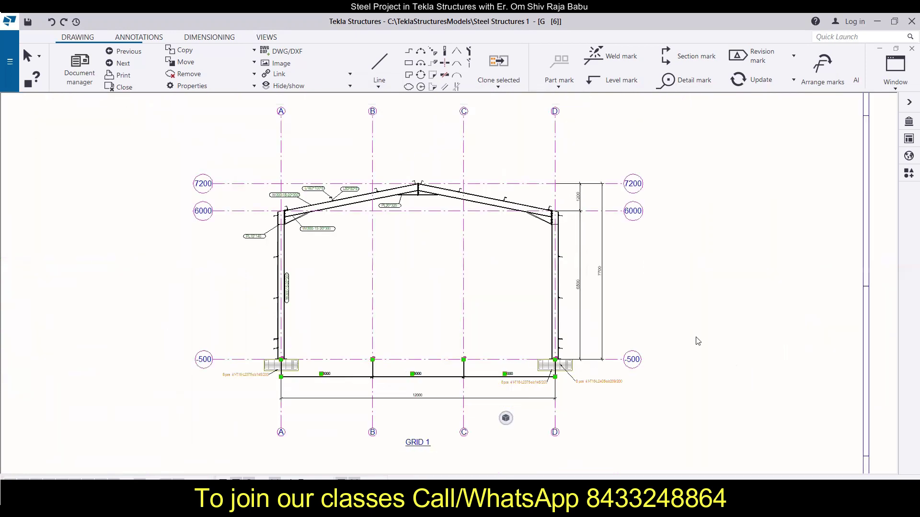
{"action": "key", "text": "Escape"}
{"action": "scroll", "coordinate": [622, 300], "scroll_direction": "up", "scroll_amount": 3}
{"action": "scroll", "coordinate": [623, 298], "scroll_direction": "down", "scroll_amount": 4}
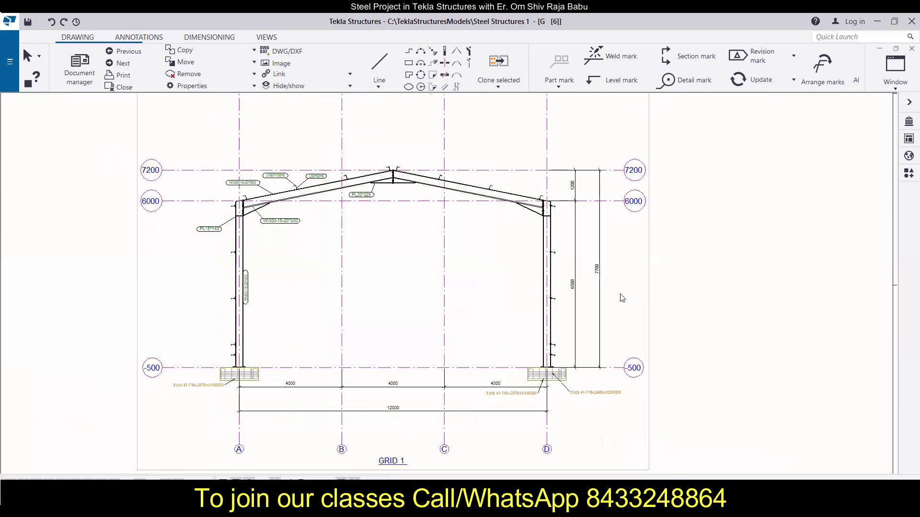
{"action": "scroll", "coordinate": [621, 298], "scroll_direction": "up", "scroll_amount": 2}
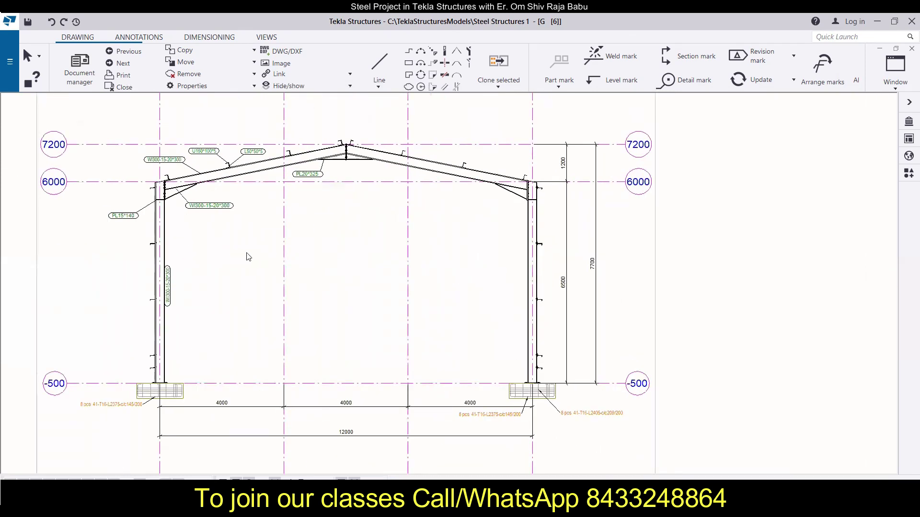
{"action": "scroll", "coordinate": [249, 205], "scroll_direction": "up", "scroll_amount": 1}
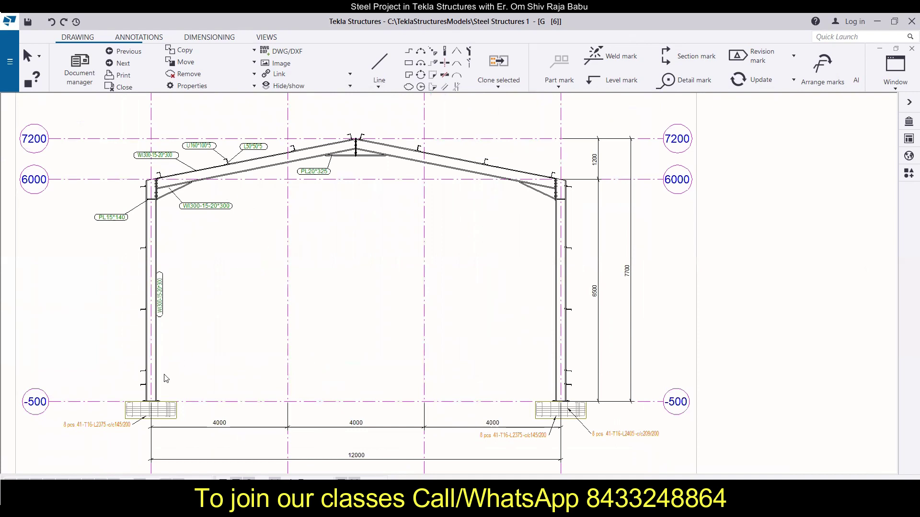
Step: Add a part mark to the channel girt near the middle of the grid line A column
{"action": "scroll", "coordinate": [154, 391], "scroll_direction": "up", "scroll_amount": 3}
{"action": "scroll", "coordinate": [141, 374], "scroll_direction": "up", "scroll_amount": 2}
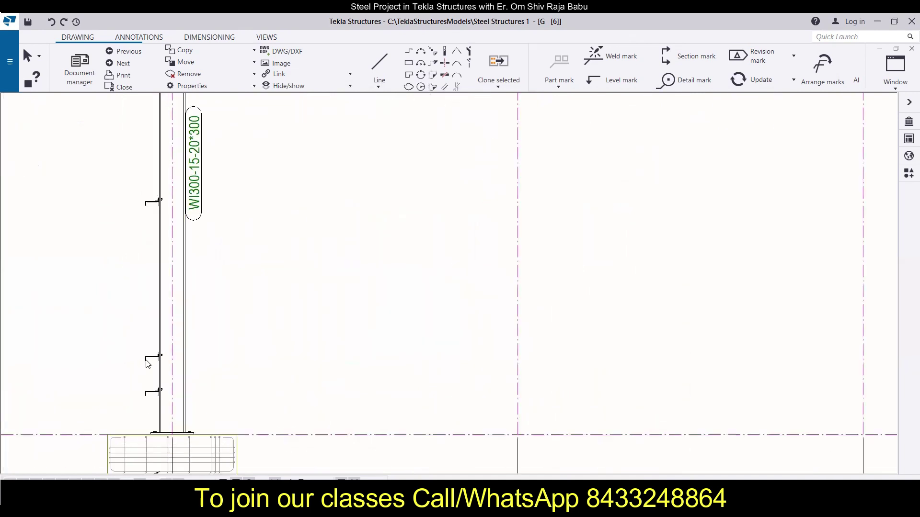
{"action": "scroll", "coordinate": [139, 164], "scroll_direction": "down", "scroll_amount": 3}
{"action": "scroll", "coordinate": [127, 115], "scroll_direction": "up", "scroll_amount": 7}
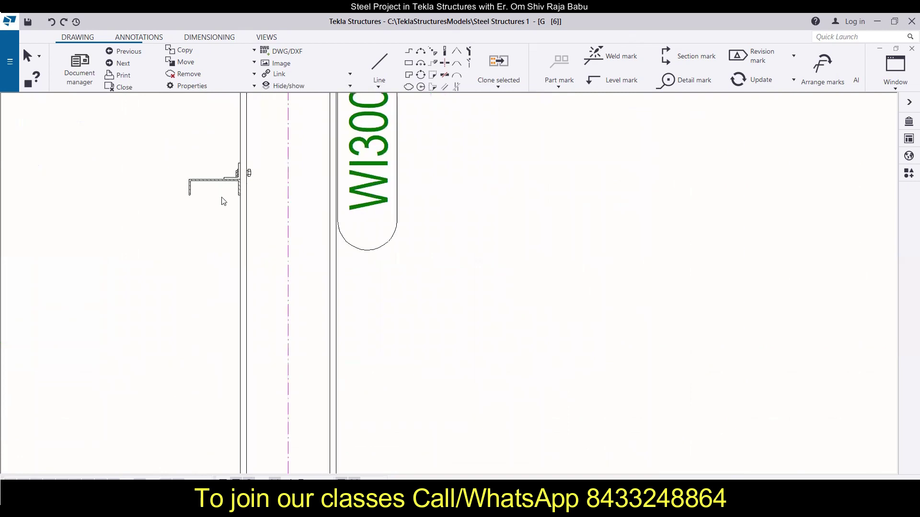
{"action": "scroll", "coordinate": [215, 138], "scroll_direction": "up", "scroll_amount": 4}
{"action": "scroll", "coordinate": [212, 207], "scroll_direction": "down", "scroll_amount": 2}
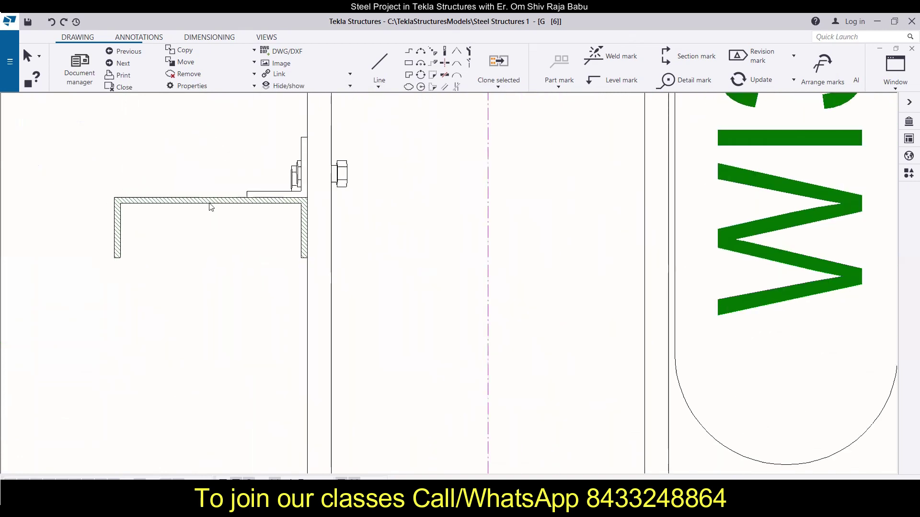
{"action": "left_click", "coordinate": [297, 181]}
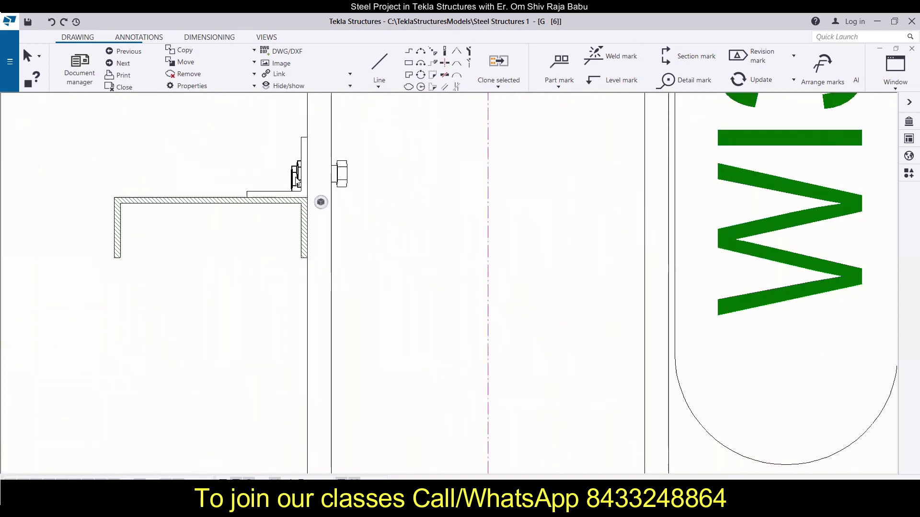
{"action": "right_click", "coordinate": [296, 178]}
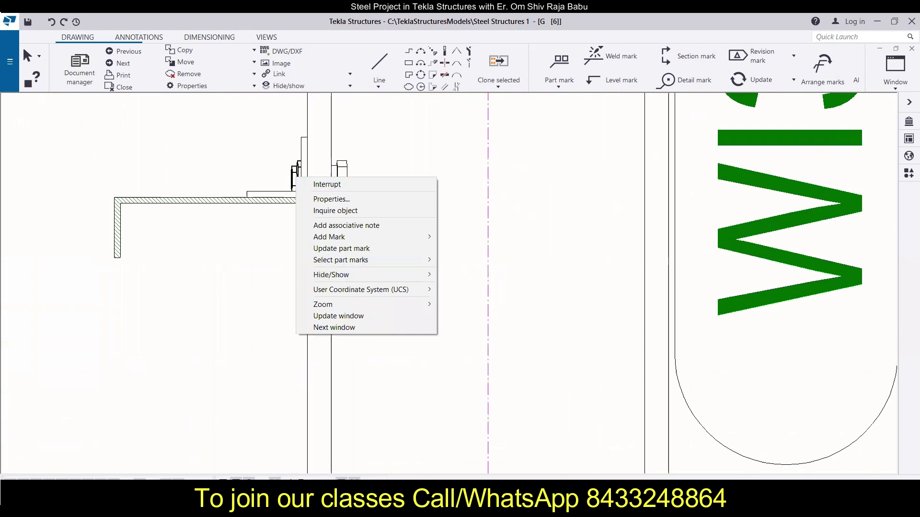
{"action": "right_click", "coordinate": [178, 203]}
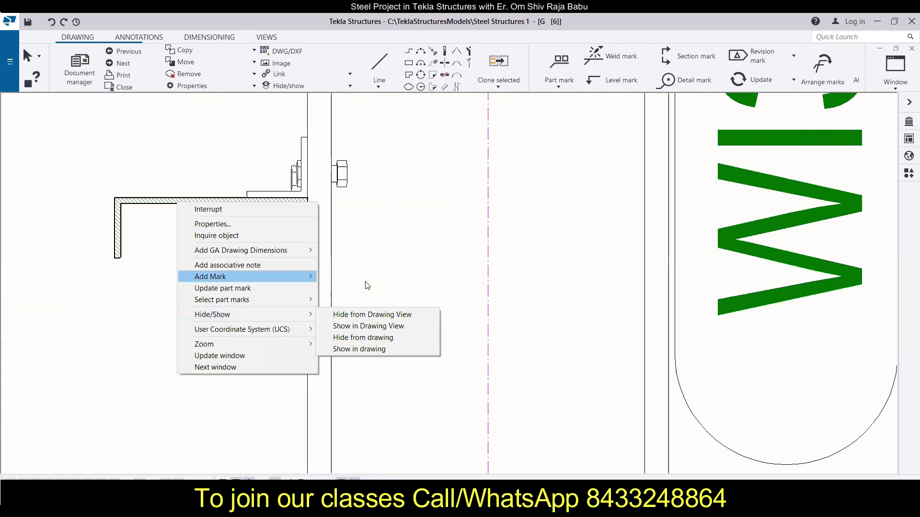
{"action": "key", "text": "Escape"}
{"action": "scroll", "coordinate": [188, 309], "scroll_direction": "down", "scroll_amount": 5}
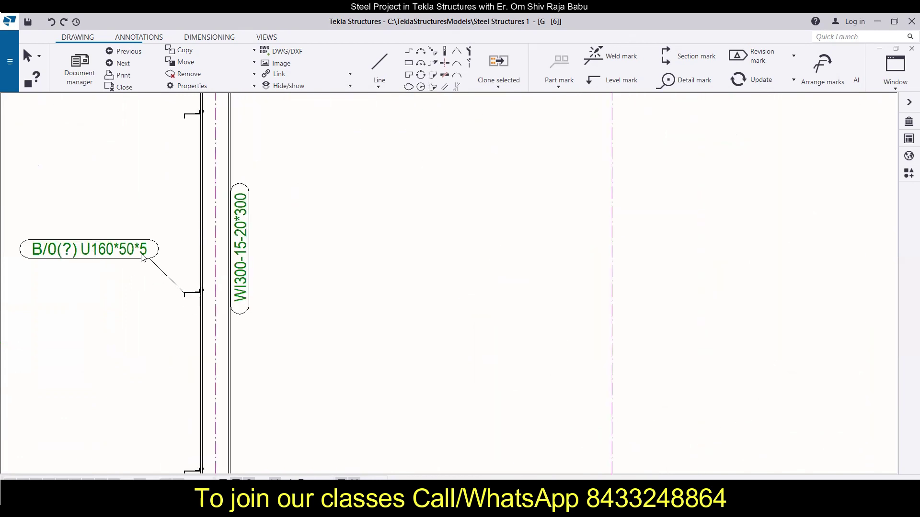
Step: Move the girt's part mark below the girt and remove the assembly position from it, keeping only the profile
{"action": "left_click", "coordinate": [147, 258]}
{"action": "left_click_drag", "start_coordinate": [151, 261], "coordinate": [171, 334]}
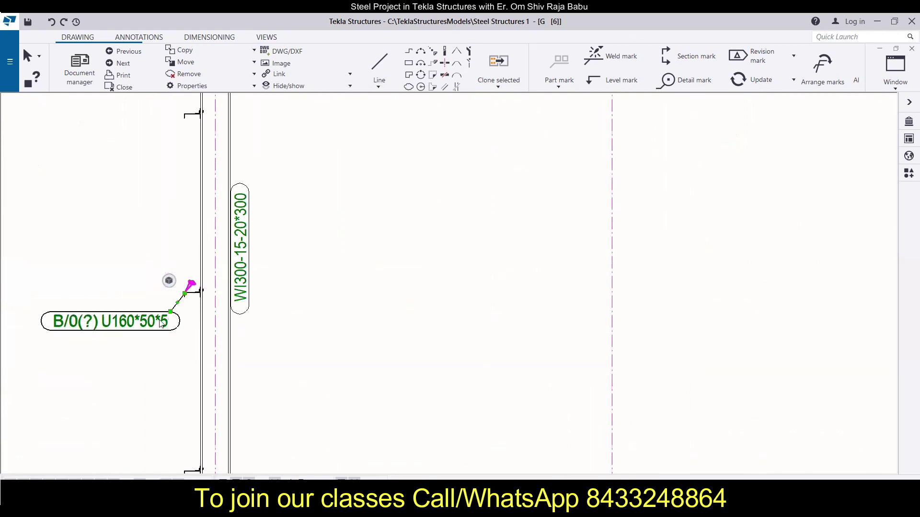
{"action": "key", "text": "alt+Return"}
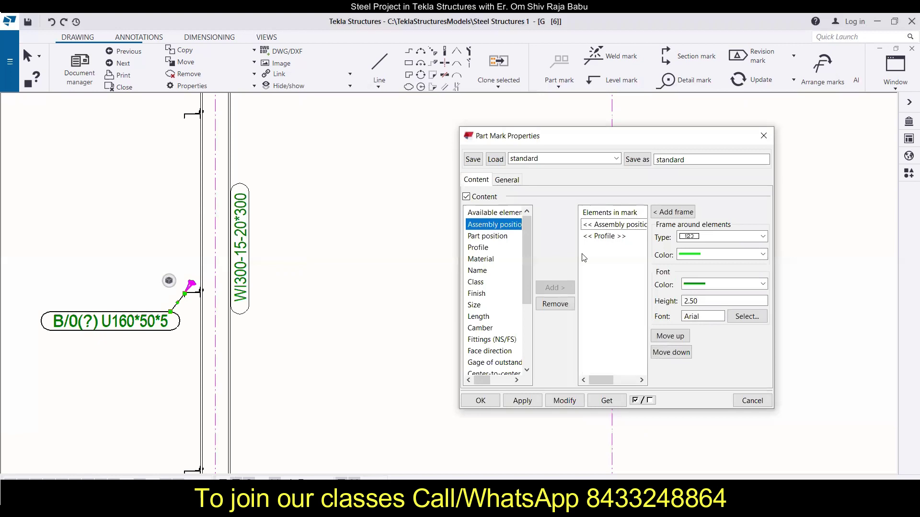
{"action": "left_click", "coordinate": [550, 306]}
{"action": "left_click", "coordinate": [564, 400]}
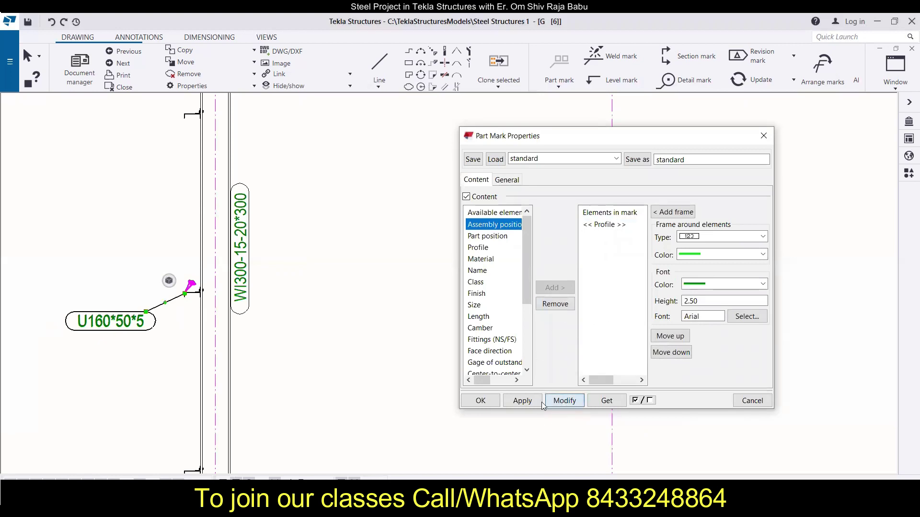
{"action": "left_click", "coordinate": [480, 400]}
Step: Add a part mark to the angle cleat that holds this girt to the column, using view properties
{"action": "scroll", "coordinate": [143, 310], "scroll_direction": "up", "scroll_amount": 3}
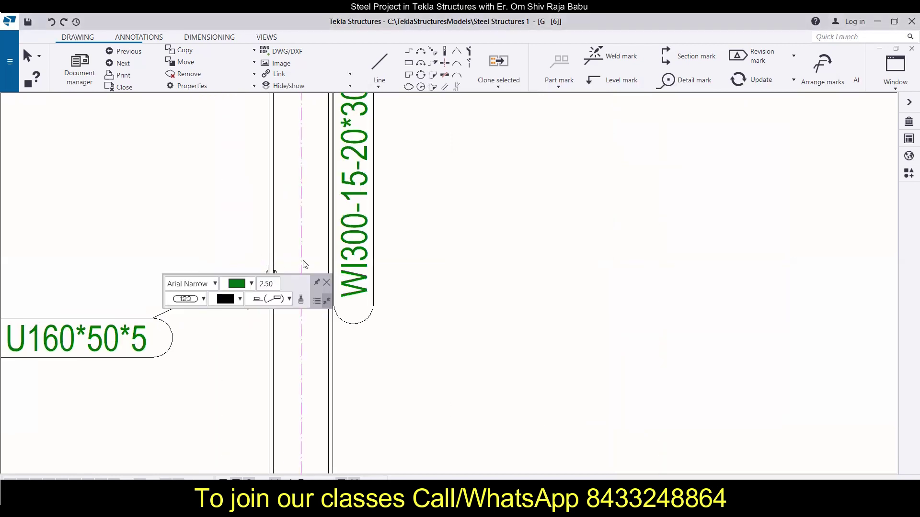
{"action": "scroll", "coordinate": [210, 260], "scroll_direction": "up", "scroll_amount": 2}
{"action": "scroll", "coordinate": [323, 296], "scroll_direction": "up", "scroll_amount": 2}
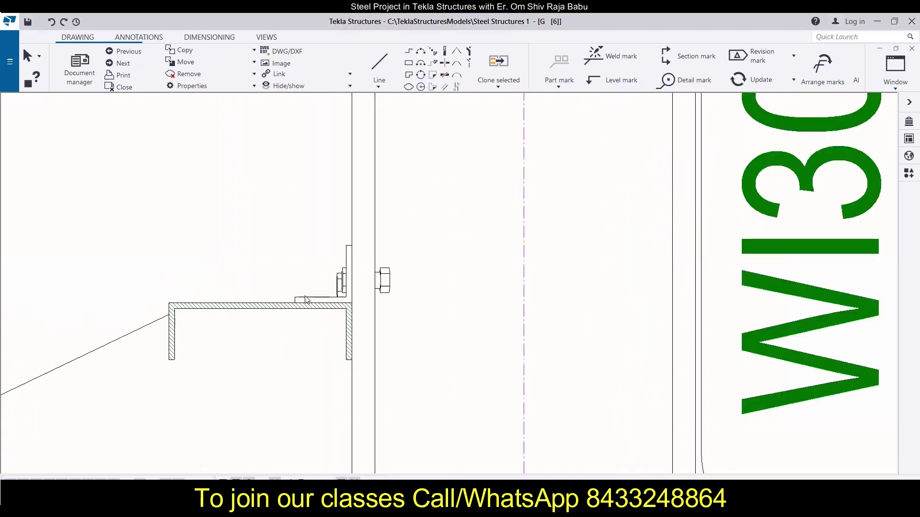
{"action": "right_click", "coordinate": [305, 301]}
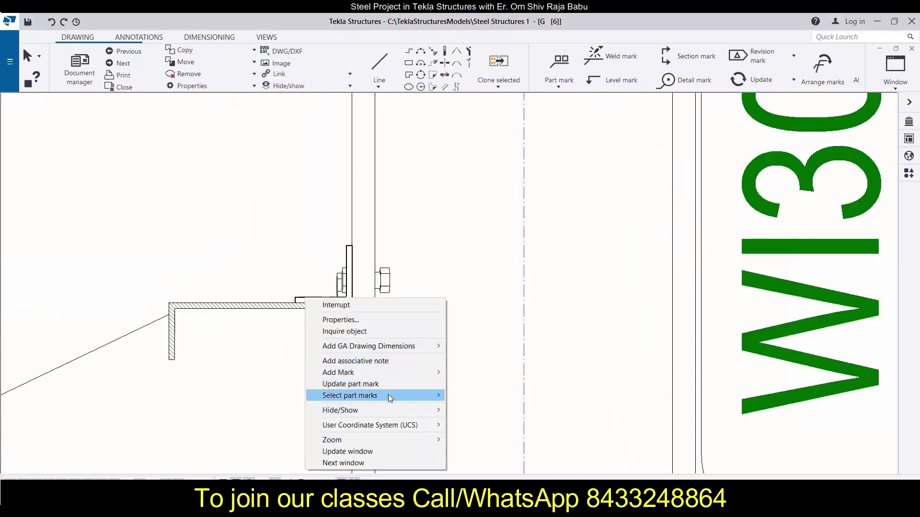
{"action": "mouse_move", "coordinate": [389, 397]}
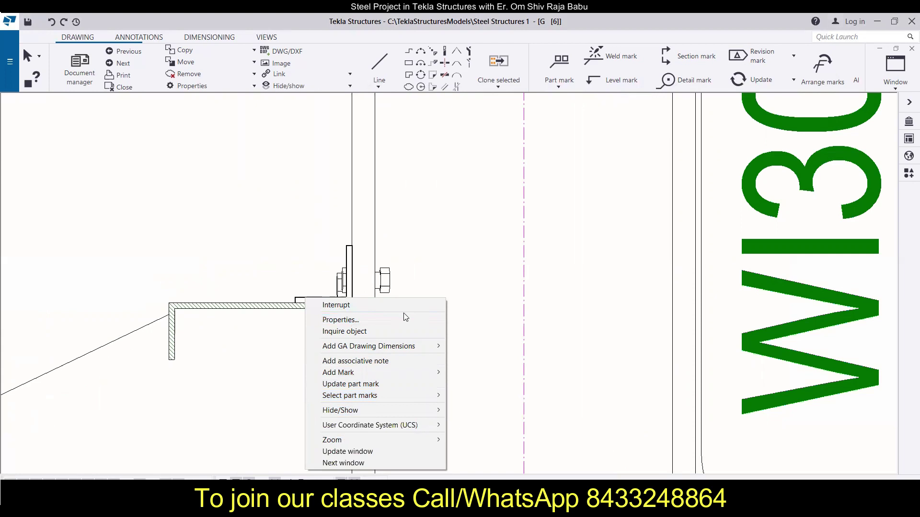
{"action": "mouse_move", "coordinate": [438, 375]}
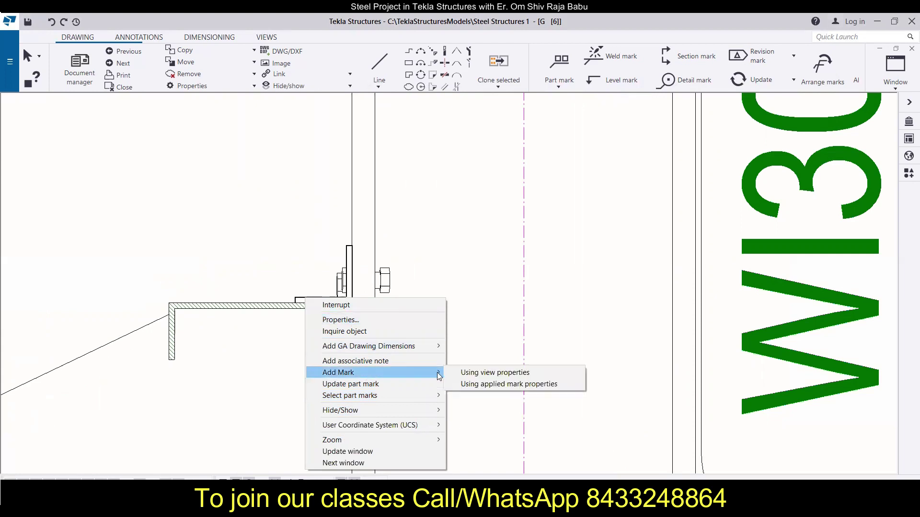
{"action": "left_click", "coordinate": [465, 373]}
Step: Remove the assembly position from the angle cleat's part mark, keeping only the profile
{"action": "scroll", "coordinate": [331, 323], "scroll_direction": "down", "scroll_amount": 5}
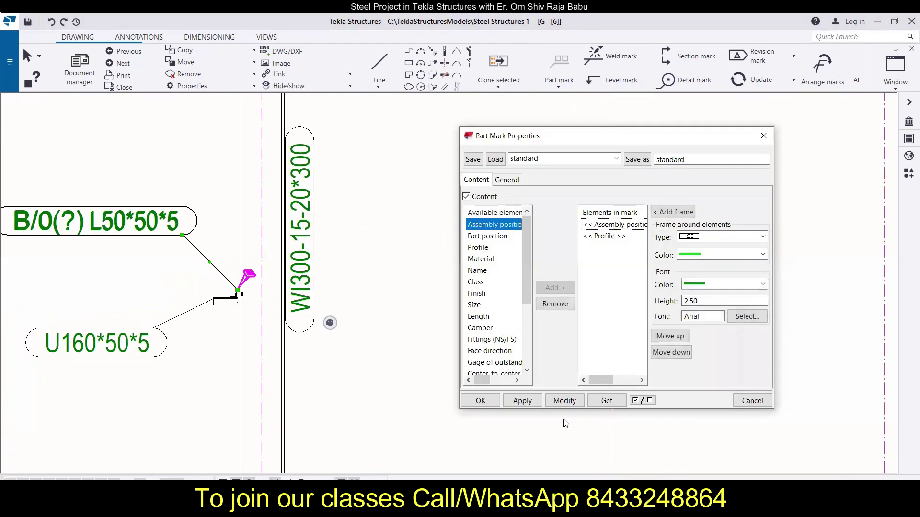
{"action": "left_click", "coordinate": [555, 304]}
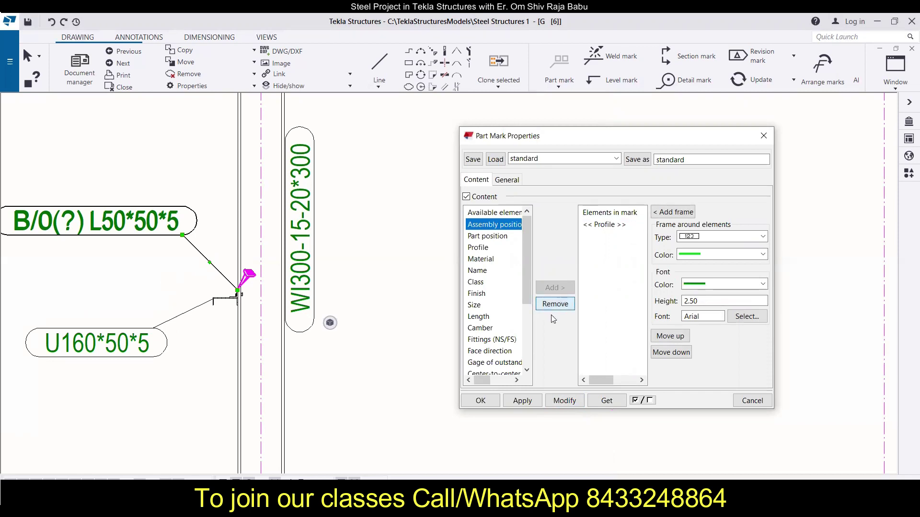
{"action": "left_click", "coordinate": [558, 403]}
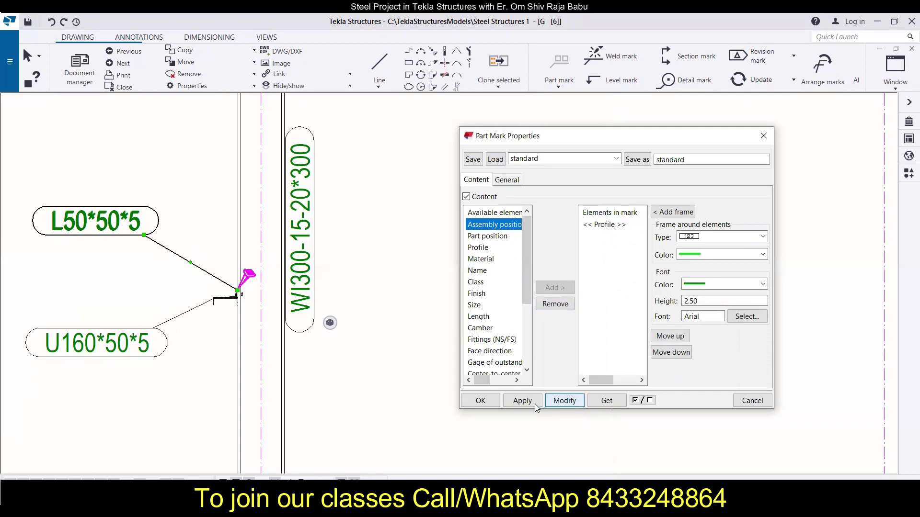
{"action": "left_click", "coordinate": [481, 401]}
Step: Open the bolt mark properties for the cleat's connection bolt and look through the available mark elements
{"action": "scroll", "coordinate": [486, 400], "scroll_direction": "down", "scroll_amount": 1}
{"action": "scroll", "coordinate": [302, 314], "scroll_direction": "up", "scroll_amount": 5}
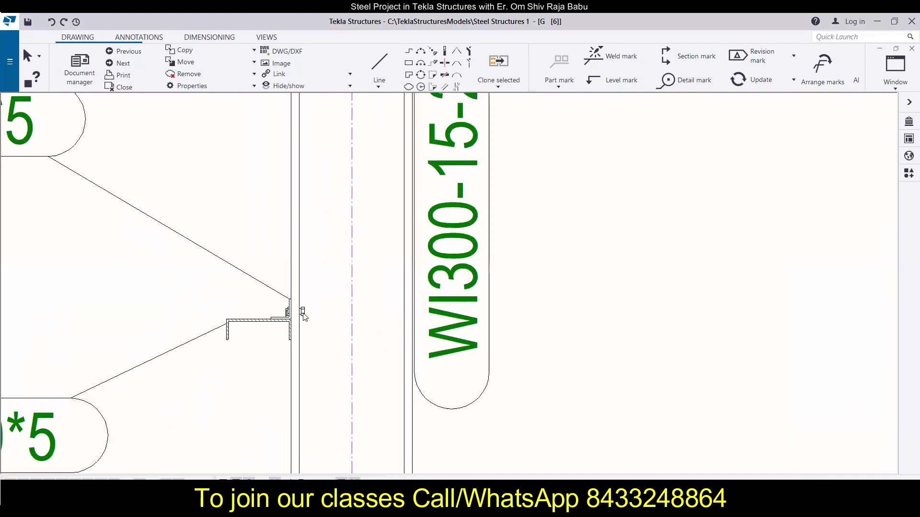
{"action": "left_click", "coordinate": [303, 315]}
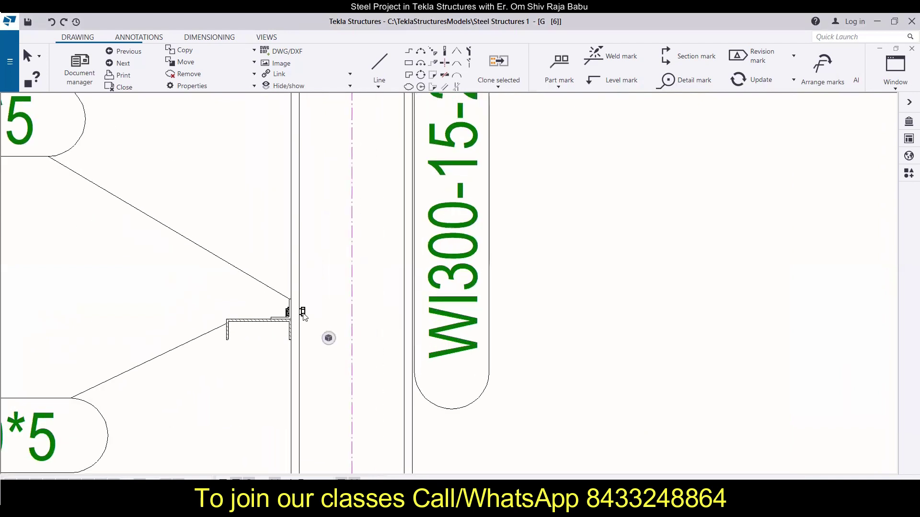
{"action": "right_click", "coordinate": [304, 314]}
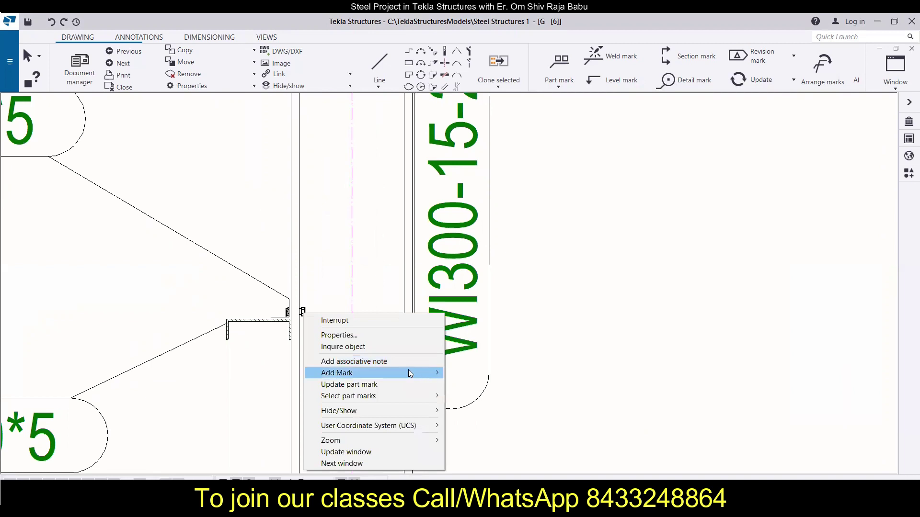
{"action": "mouse_move", "coordinate": [409, 370]}
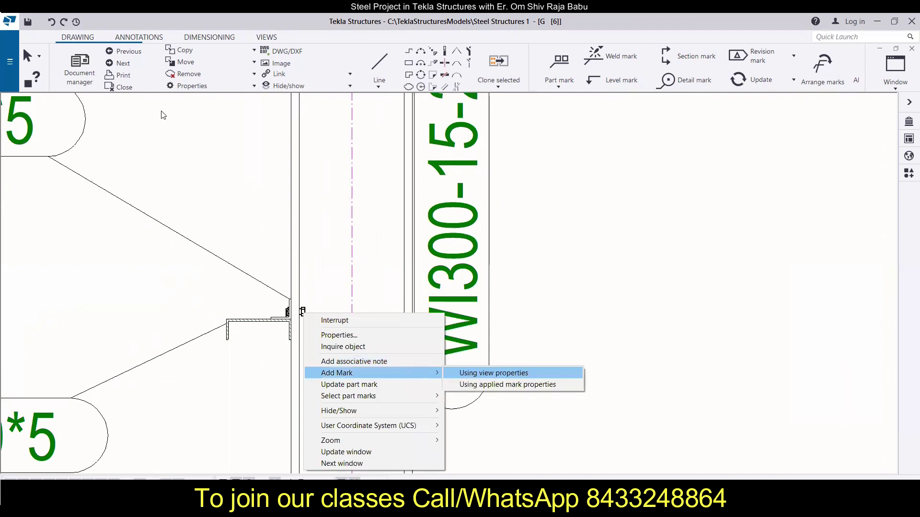
{"action": "key", "text": "Return"}
{"action": "left_click_drag", "start_coordinate": [161, 110], "coordinate": [727, 111]}
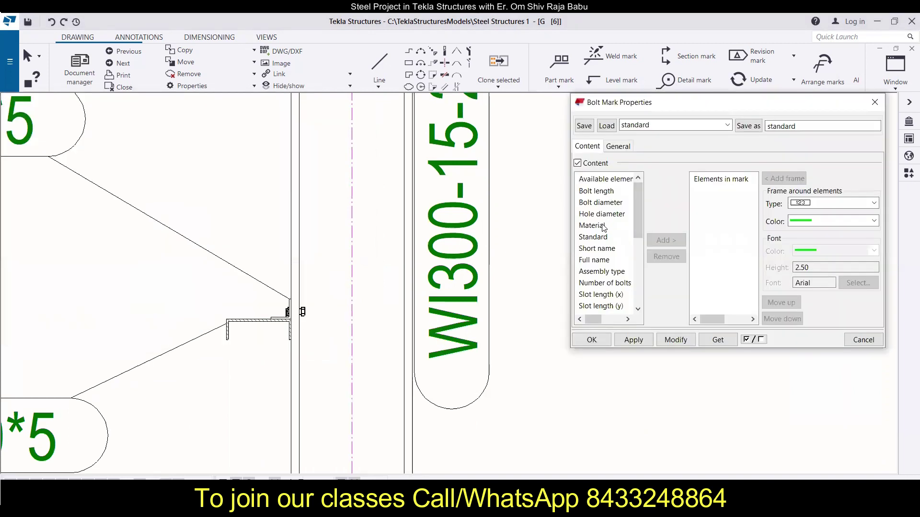
{"action": "scroll", "coordinate": [617, 247], "scroll_direction": "down", "scroll_amount": 3}
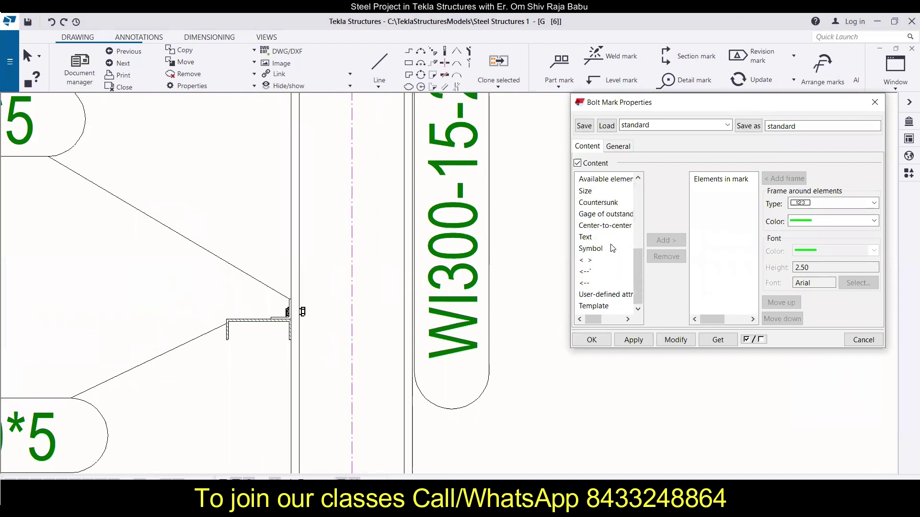
{"action": "scroll", "coordinate": [612, 248], "scroll_direction": "up", "scroll_amount": 3}
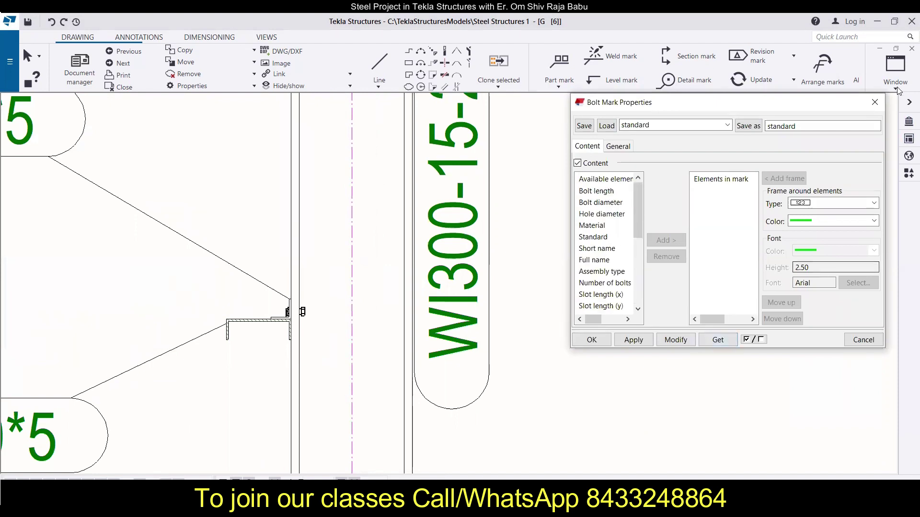
{"action": "left_click", "coordinate": [874, 104]}
Step: Set the leader line arrow of the L50*50*5 cleat's part mark beside the column to a filled arrowhead
{"action": "scroll", "coordinate": [143, 285], "scroll_direction": "down", "scroll_amount": 5}
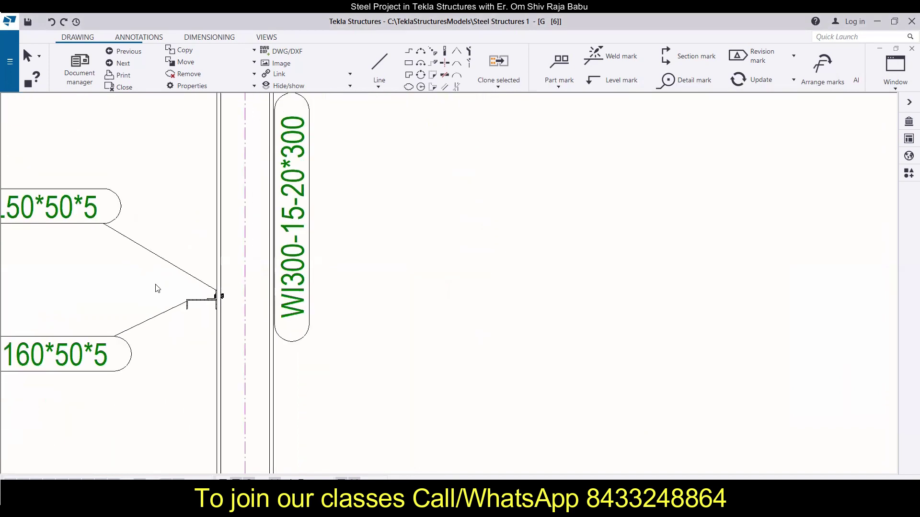
{"action": "scroll", "coordinate": [158, 288], "scroll_direction": "down", "scroll_amount": 2}
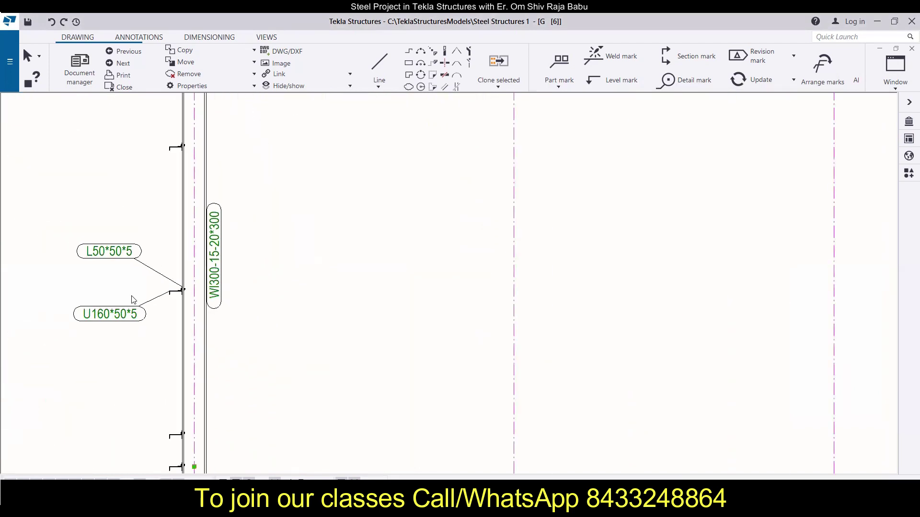
{"action": "left_click", "coordinate": [140, 261]}
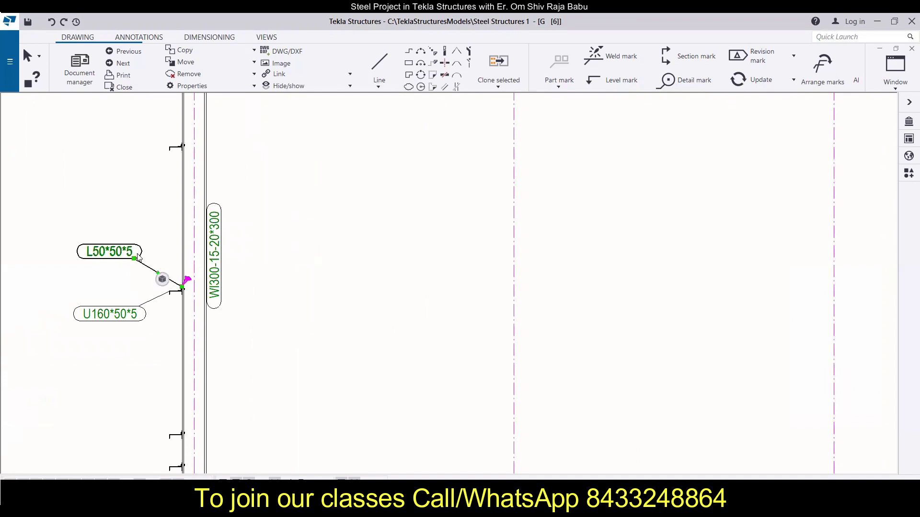
{"action": "right_click", "coordinate": [138, 255]}
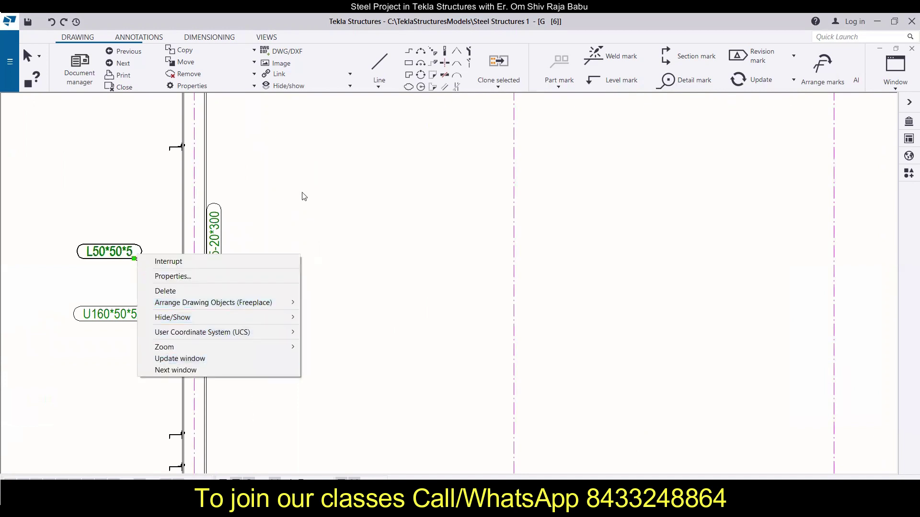
{"action": "left_click", "coordinate": [172, 277]}
{"action": "left_click", "coordinate": [506, 180]}
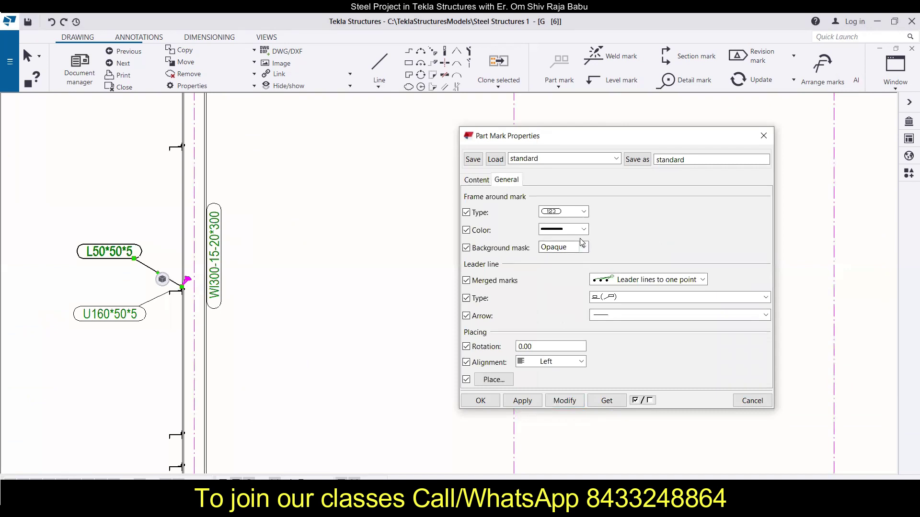
{"action": "left_click", "coordinate": [636, 315]}
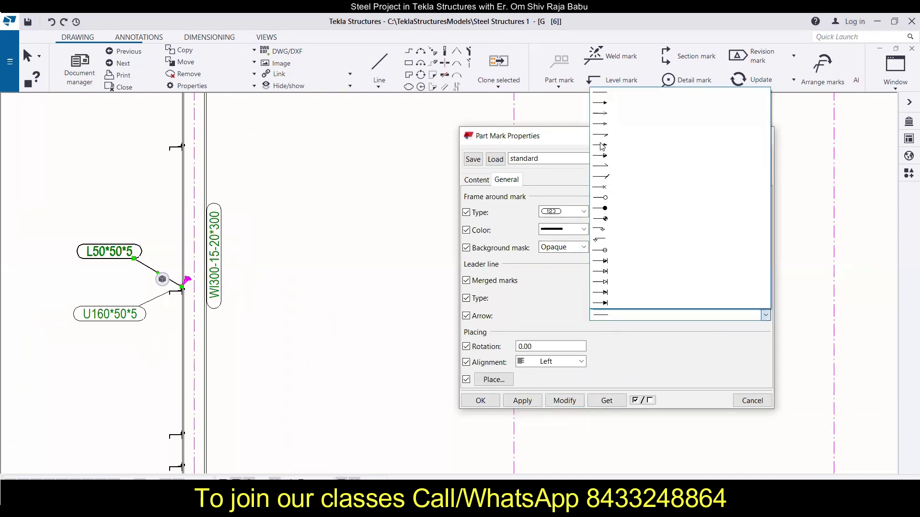
{"action": "left_click", "coordinate": [603, 103]}
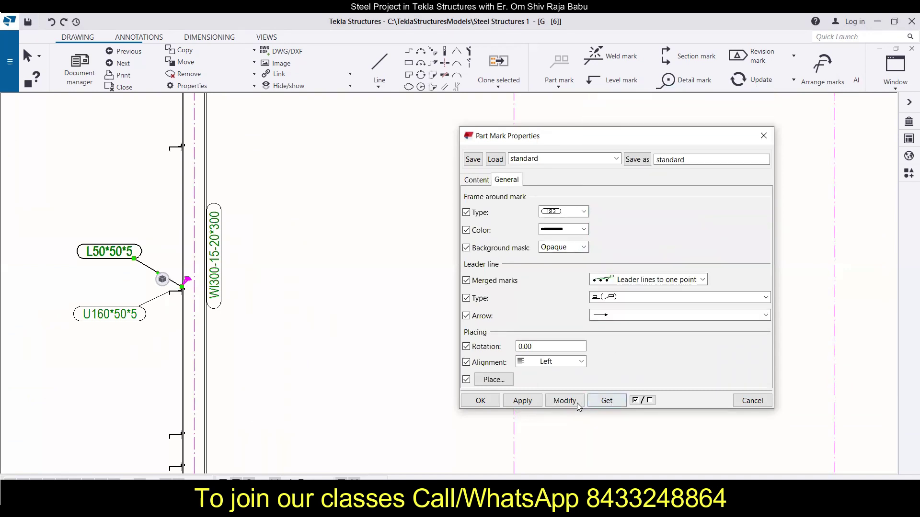
{"action": "left_click", "coordinate": [480, 400]}
Step: Give the U160*50*5 girt's part mark the same filled arrowhead on its leader line
{"action": "left_click", "coordinate": [120, 316]}
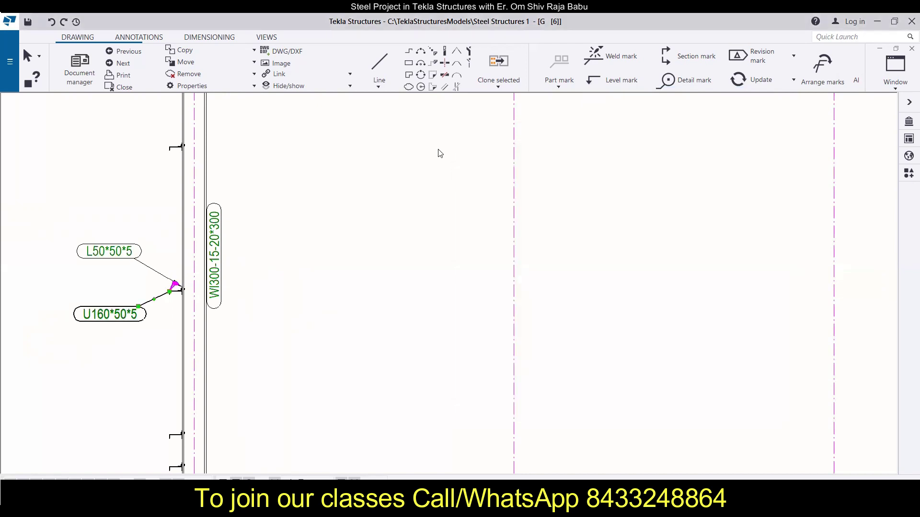
{"action": "left_click", "coordinate": [504, 179]}
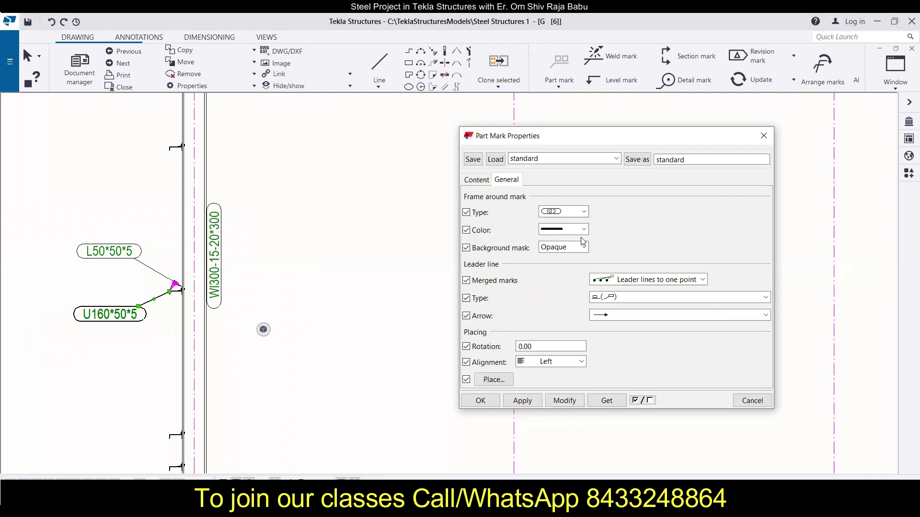
{"action": "left_click", "coordinate": [646, 316]}
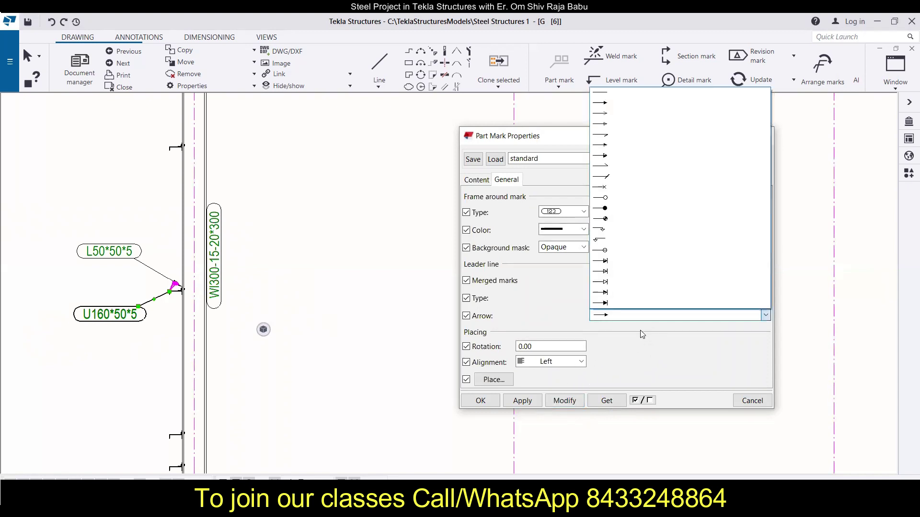
{"action": "left_click", "coordinate": [607, 109]}
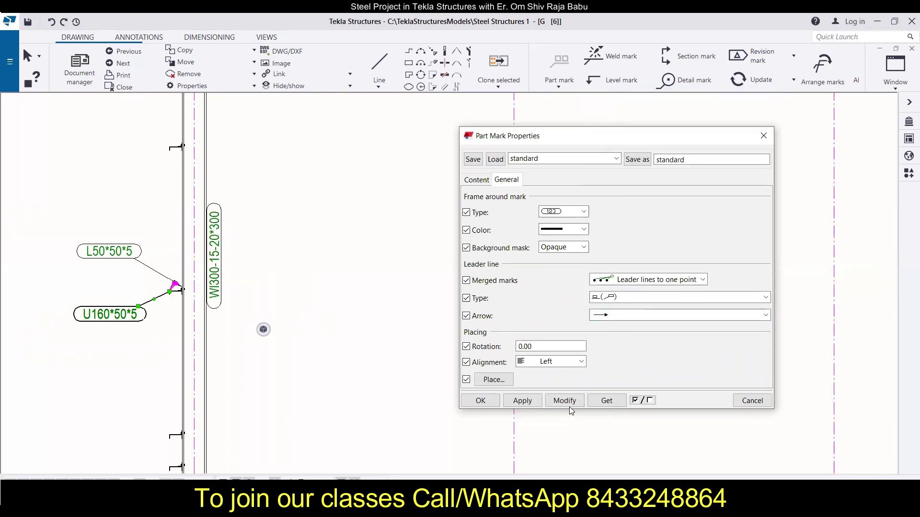
{"action": "left_click", "coordinate": [480, 401]}
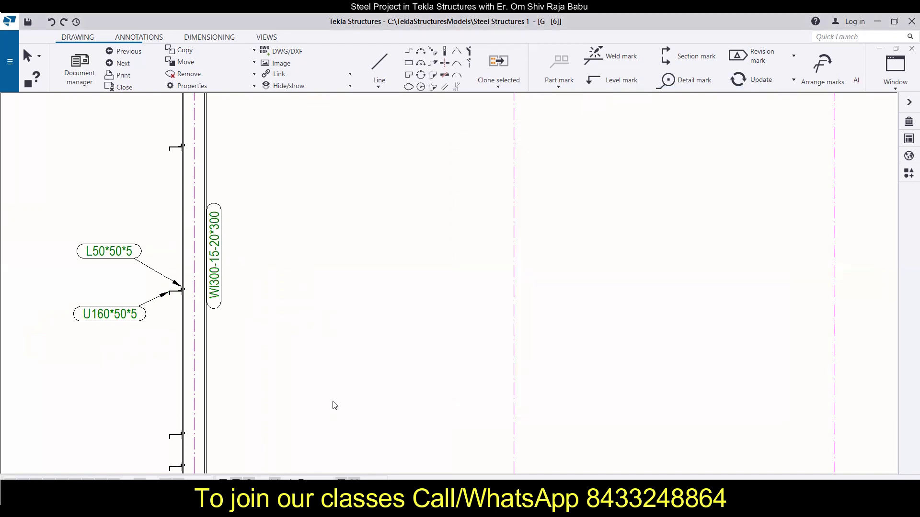
Step: Review the whole GRID 1 frame view, examining the part marks on the rafter and column, the footing reinforcement marks and the dimensions
{"action": "scroll", "coordinate": [371, 330], "scroll_direction": "down", "scroll_amount": 3}
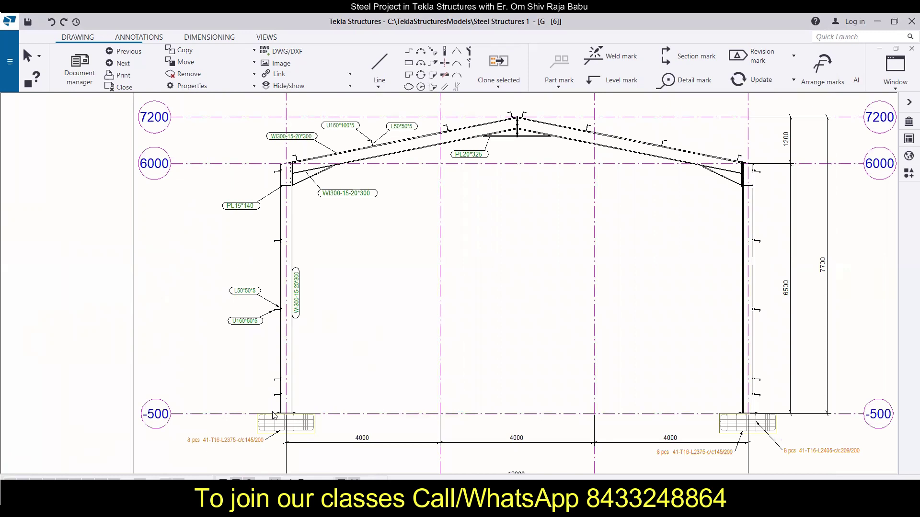
{"action": "scroll", "coordinate": [261, 441], "scroll_direction": "up", "scroll_amount": 3}
{"action": "scroll", "coordinate": [261, 442], "scroll_direction": "down", "scroll_amount": 2}
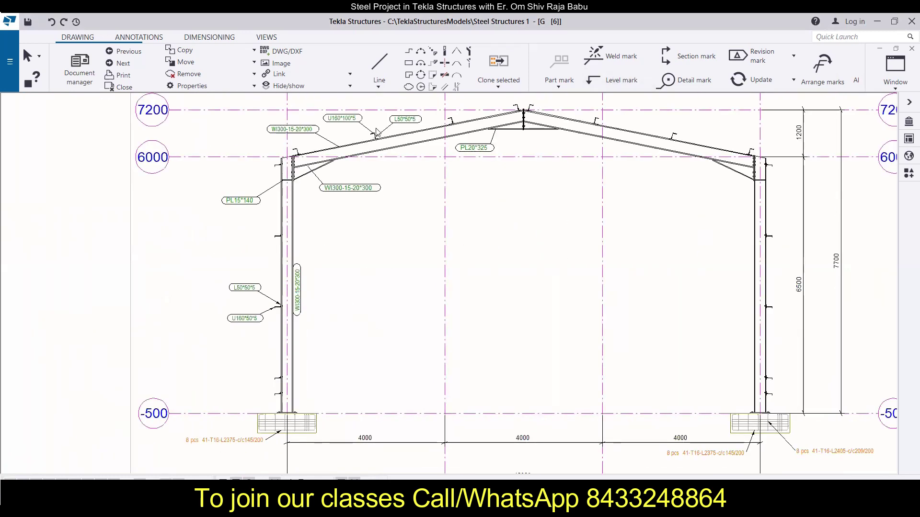
{"action": "scroll", "coordinate": [377, 134], "scroll_direction": "up", "scroll_amount": 4}
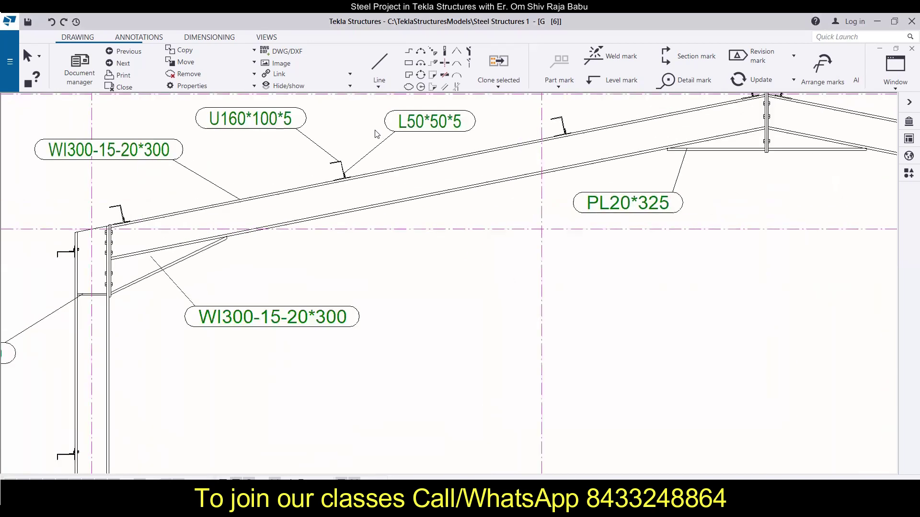
{"action": "scroll", "coordinate": [377, 134], "scroll_direction": "down", "scroll_amount": 5}
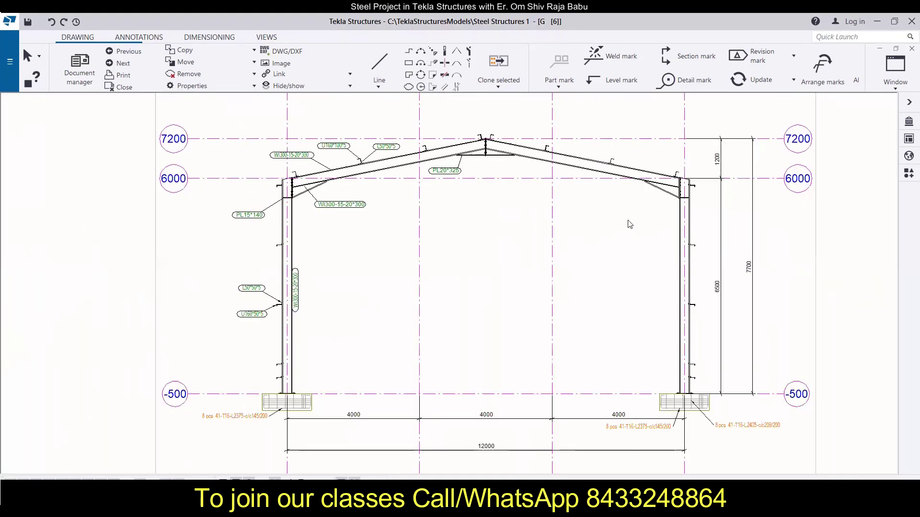
{"action": "scroll", "coordinate": [640, 225], "scroll_direction": "up", "scroll_amount": 1}
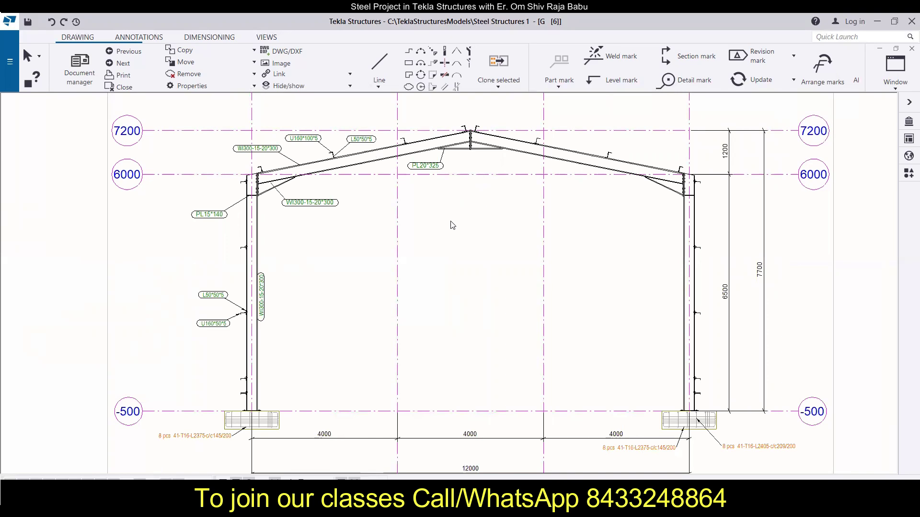
{"action": "scroll", "coordinate": [452, 225], "scroll_direction": "down", "scroll_amount": 4}
{"action": "mouse_move", "coordinate": [327, 208]}
{"action": "middle_mouse_down"}
{"action": "mouse_move", "coordinate": [269, 240]}
{"action": "mouse_move", "coordinate": [327, 242]}
{"action": "middle_mouse_up"}
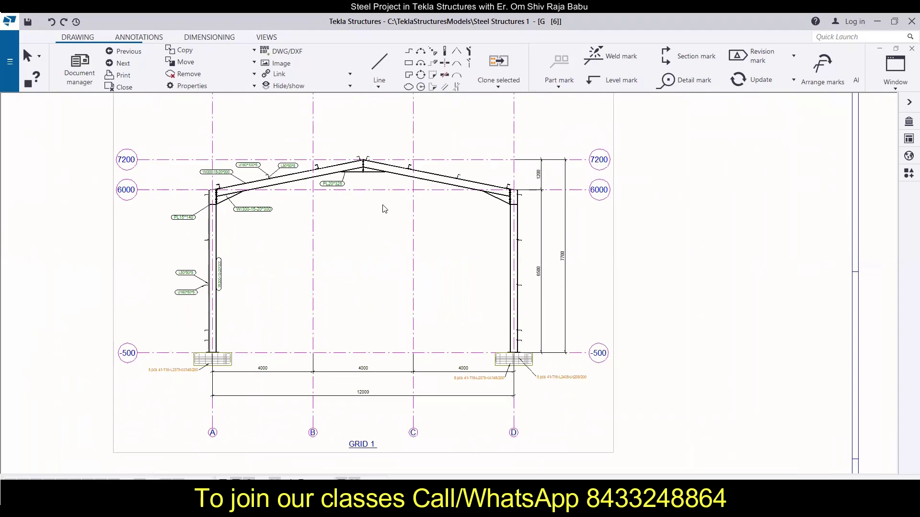
{"action": "scroll", "coordinate": [383, 209], "scroll_direction": "up", "scroll_amount": 1}
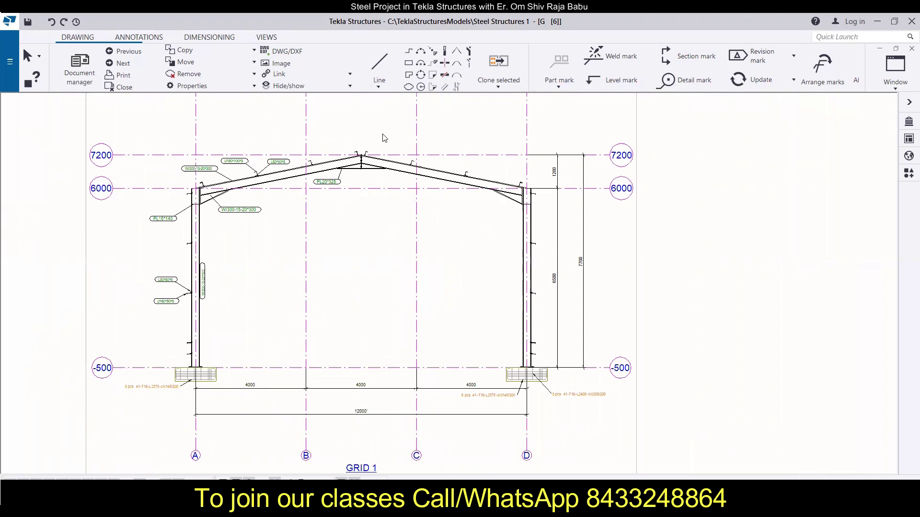
{"action": "scroll", "coordinate": [315, 143], "scroll_direction": "down", "scroll_amount": 2}
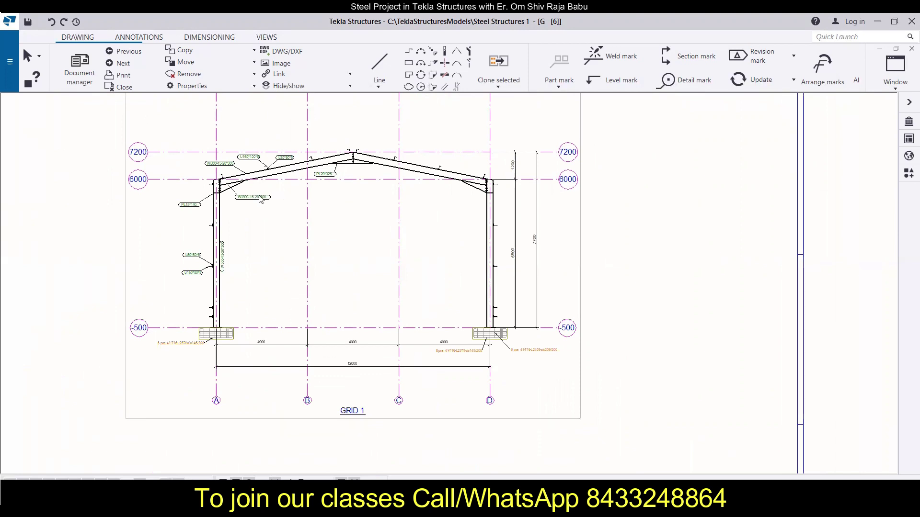
{"action": "scroll", "coordinate": [262, 200], "scroll_direction": "up", "scroll_amount": 2}
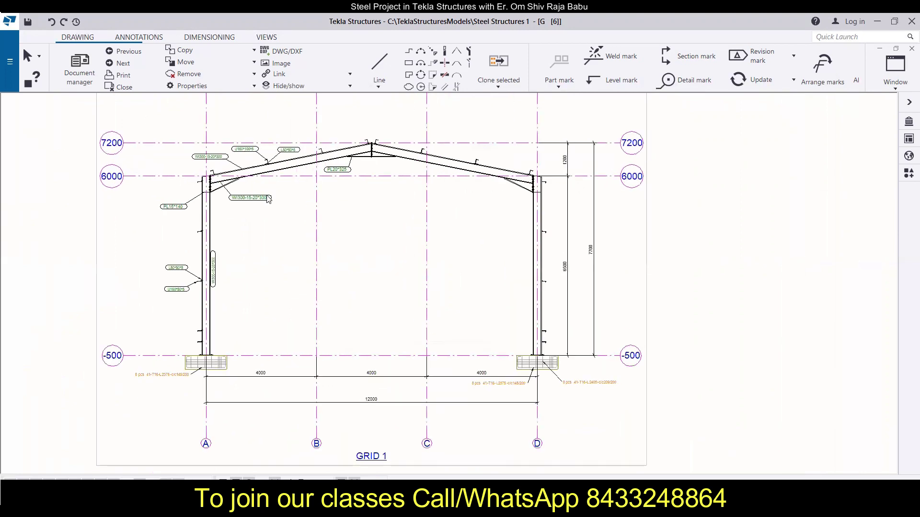
{"action": "scroll", "coordinate": [344, 203], "scroll_direction": "up", "scroll_amount": 1}
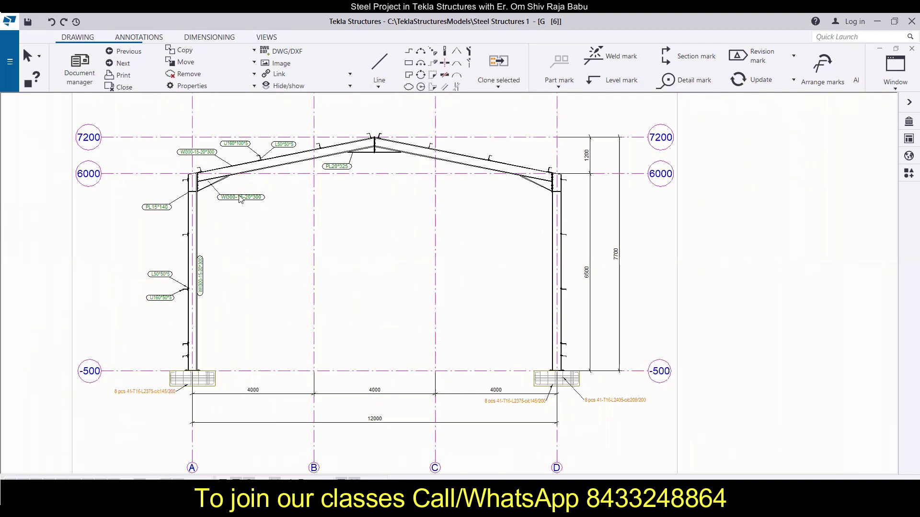
{"action": "scroll", "coordinate": [241, 199], "scroll_direction": "down", "scroll_amount": 1}
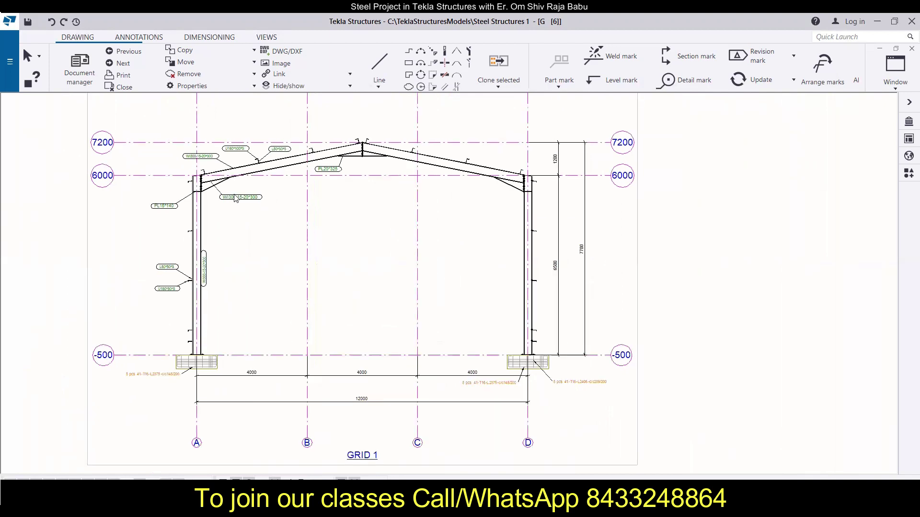